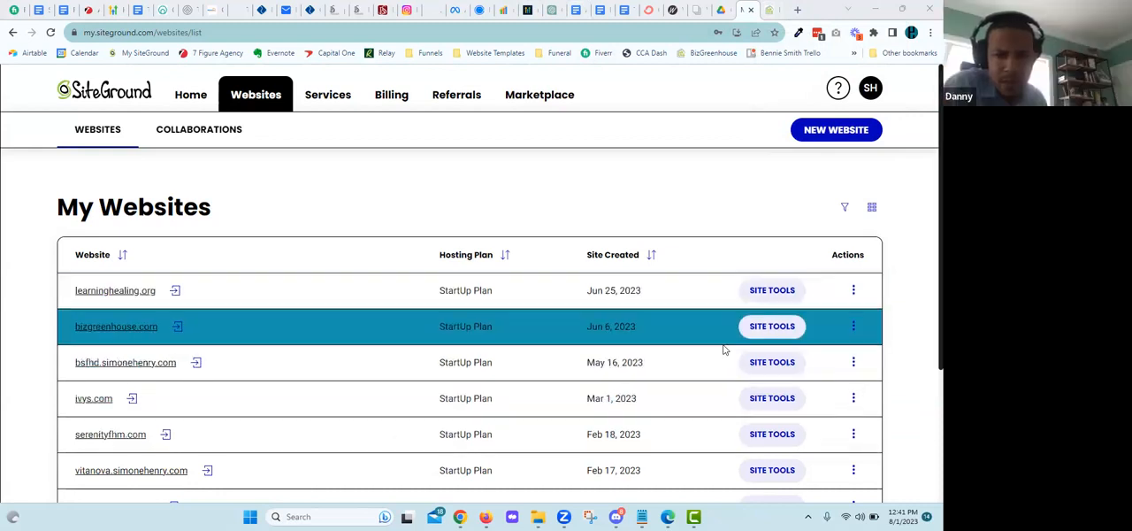
Step: Open the site tools for bizgreenhouse.com and go to its subdomain management page
click(772, 326)
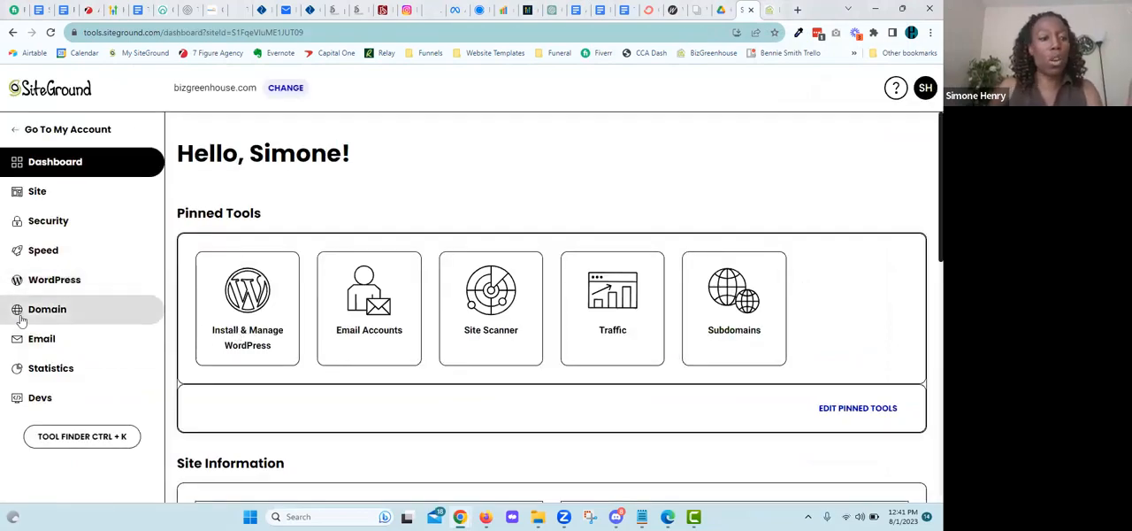
click(19, 314)
scroll(60, 354, down, 1)
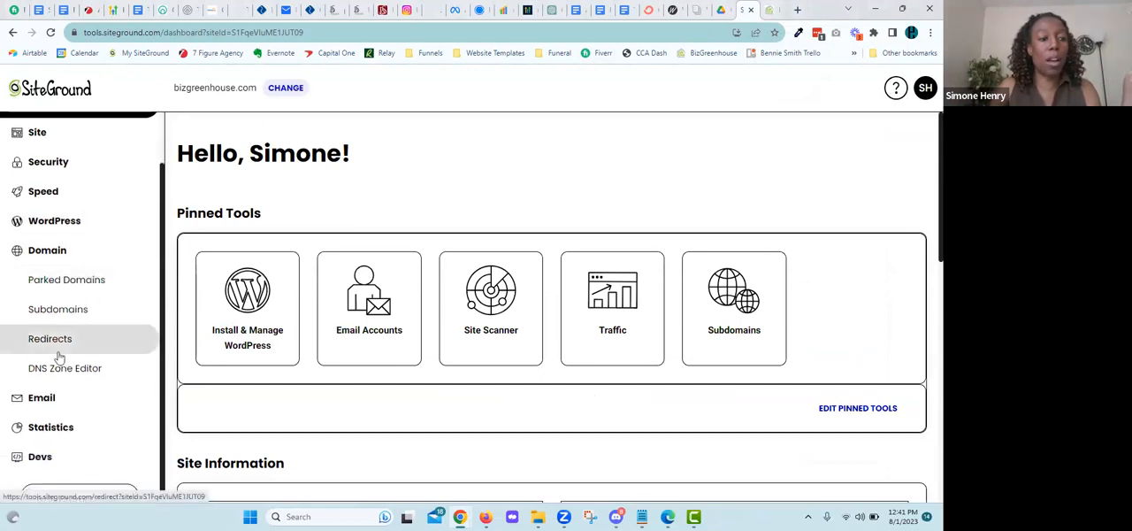
click(58, 315)
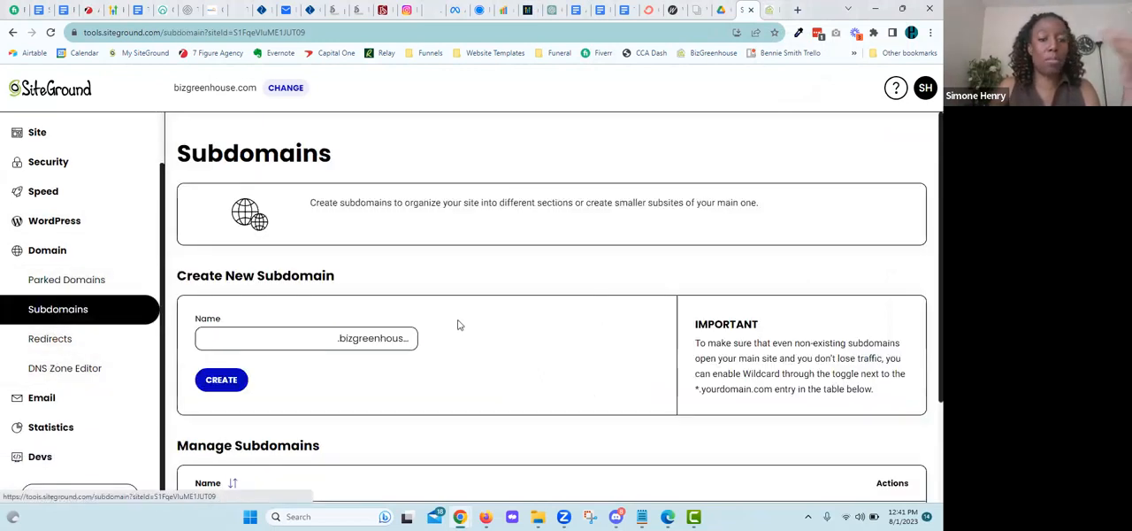
scroll(459, 326, down, 2)
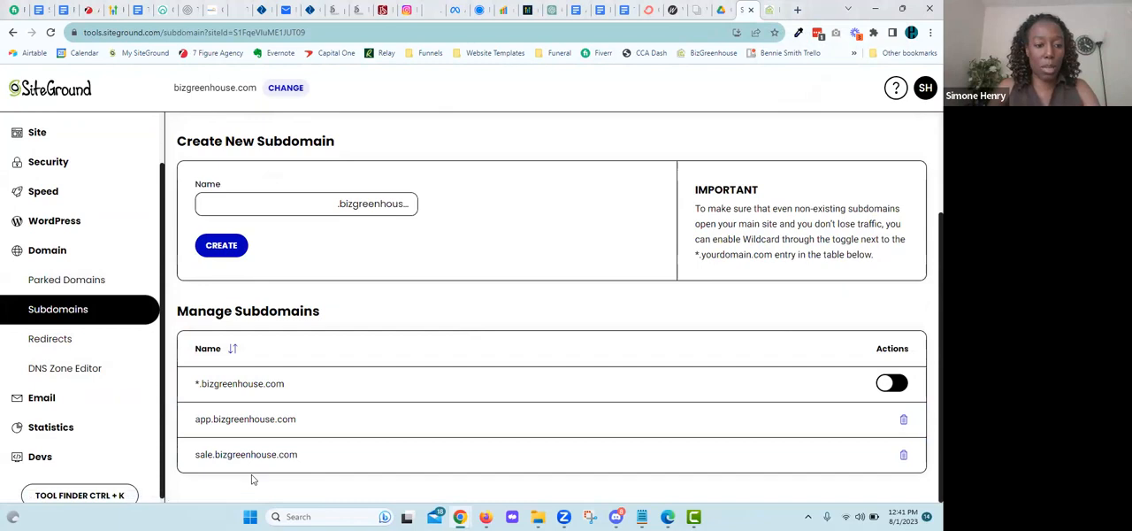
click(271, 200)
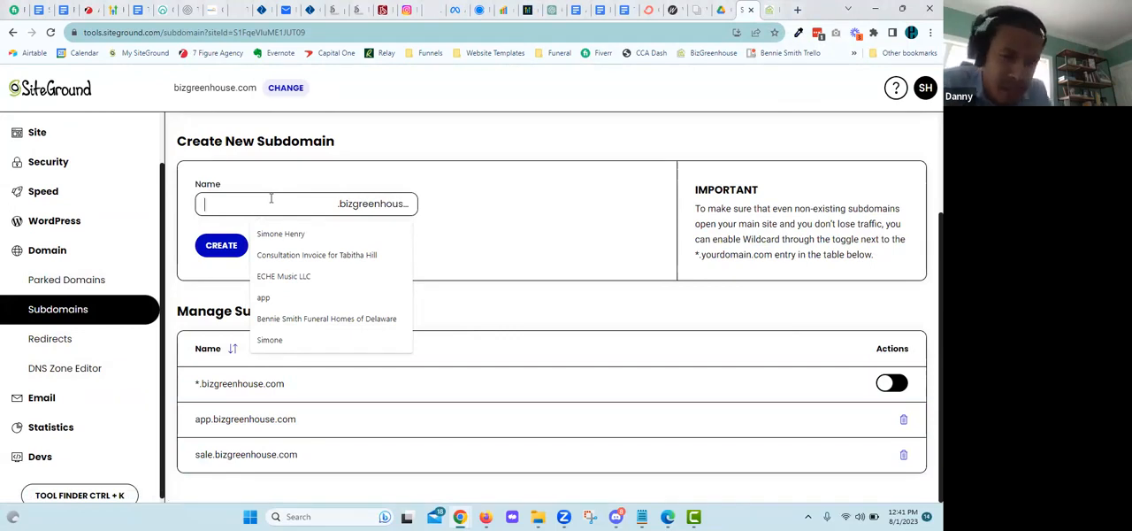
click(496, 191)
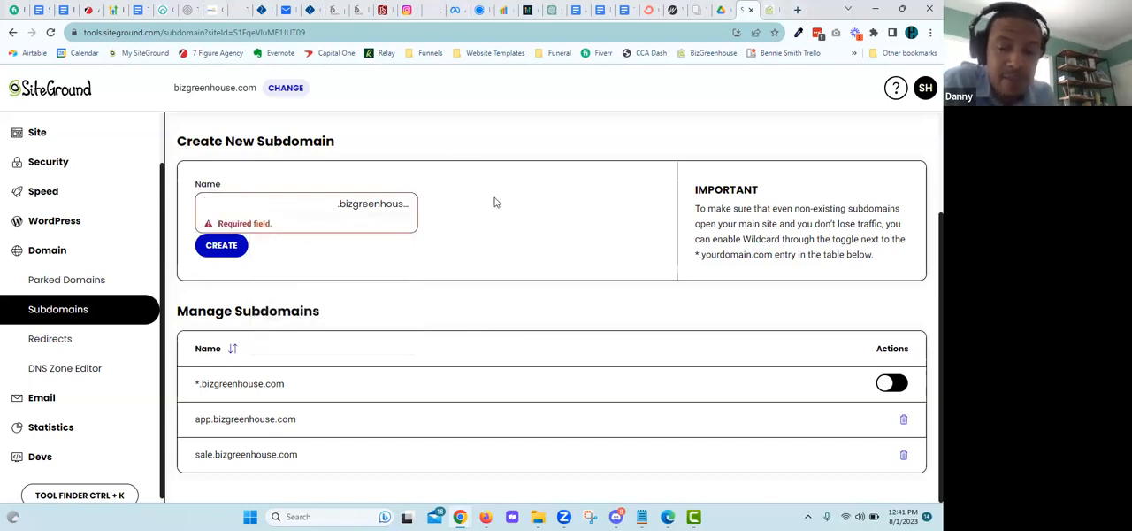
click(314, 203)
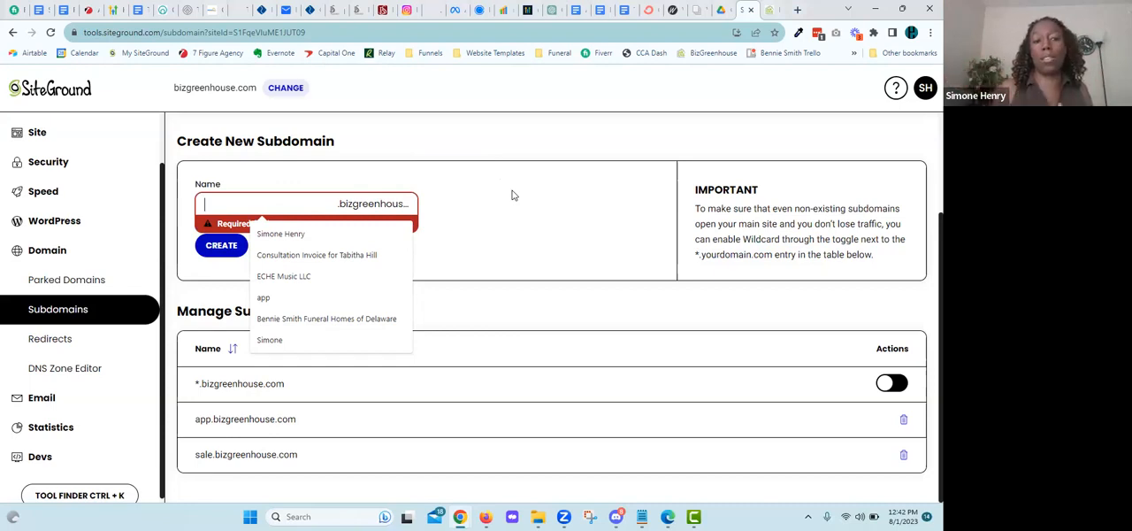
click(458, 209)
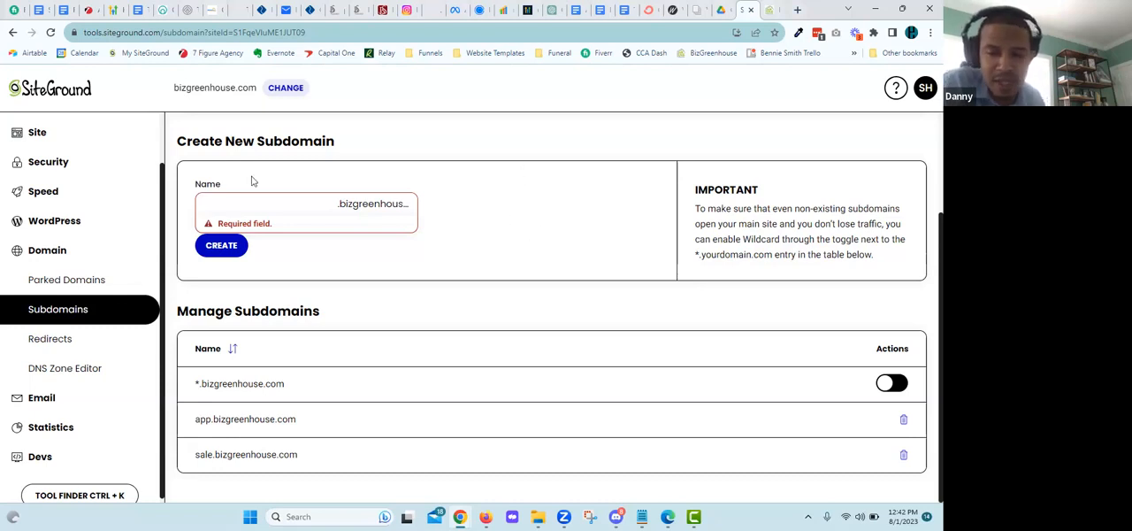
click(274, 209)
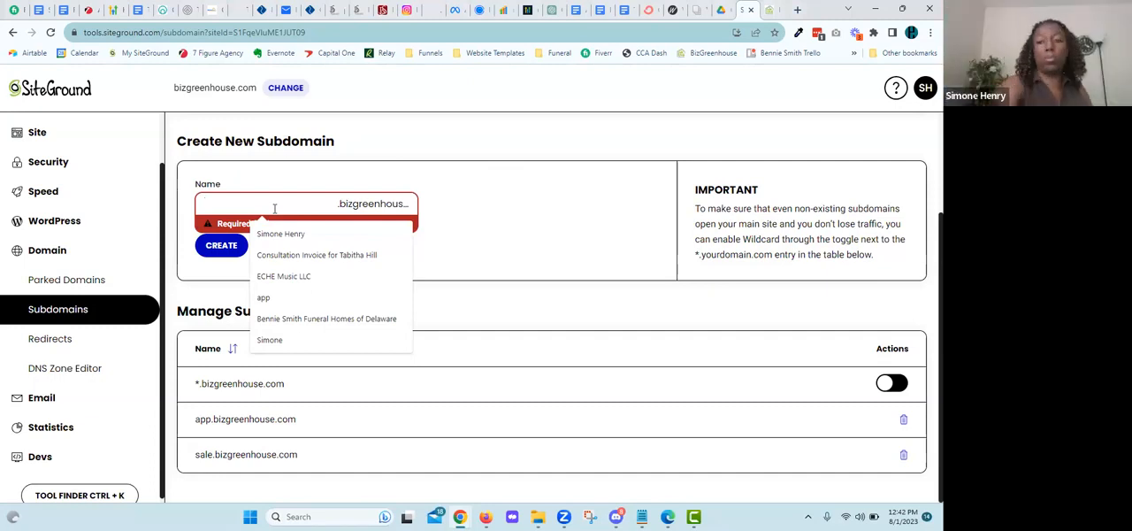
click(483, 190)
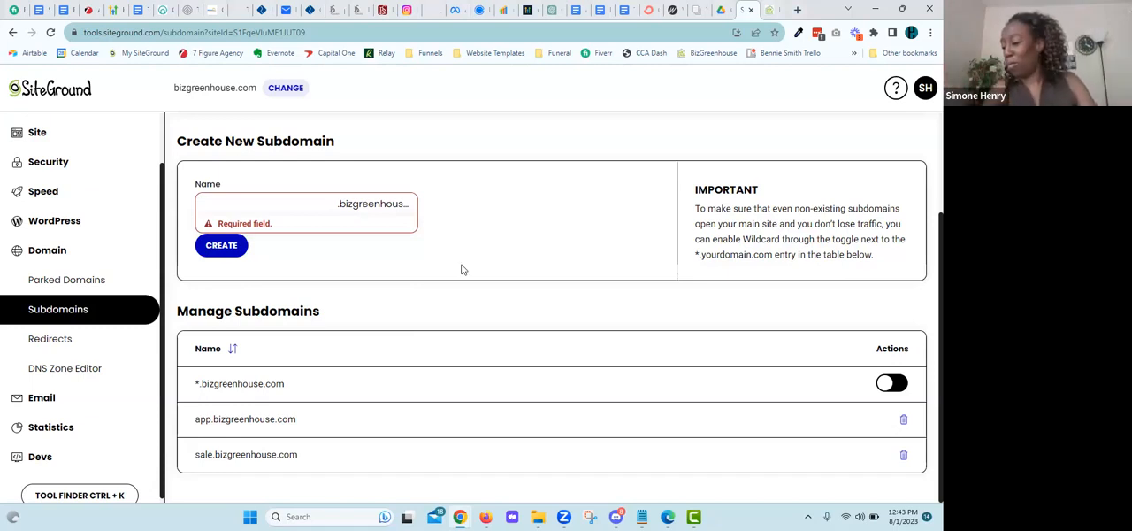
click(250, 202)
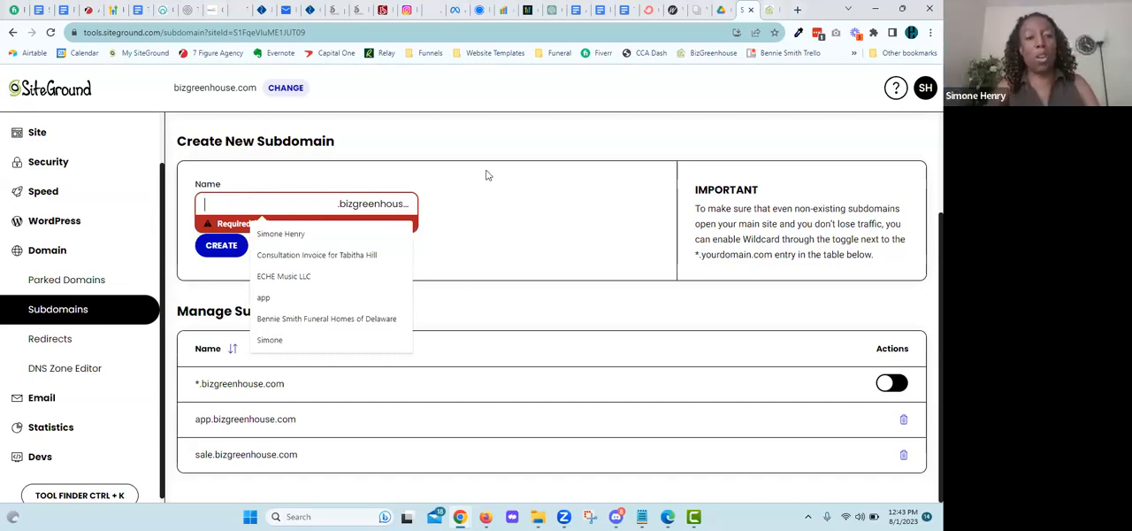
click(547, 188)
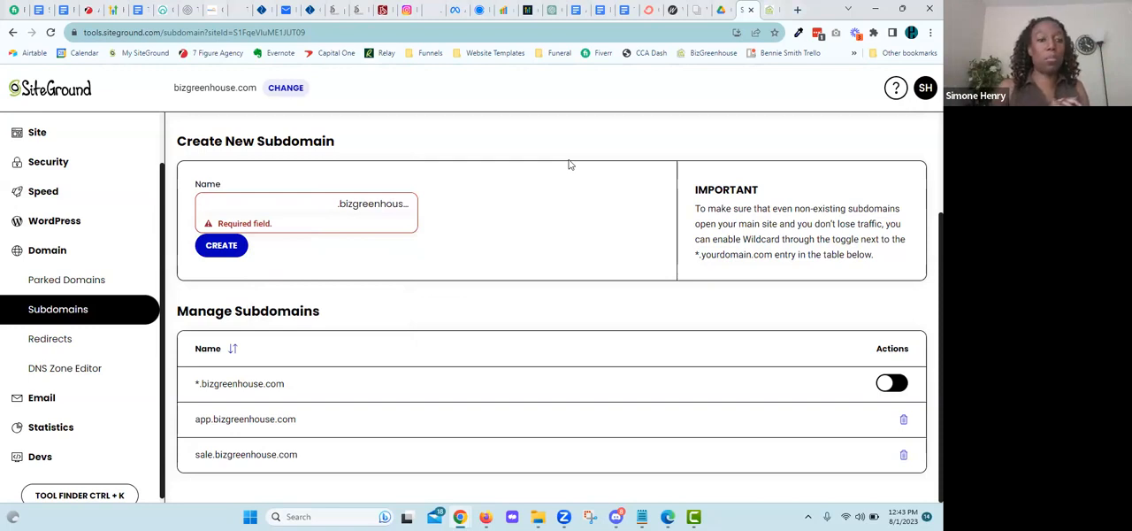
Step: Create a new subdomain named files under bizgreenhouse.com
click(278, 206)
text(files)
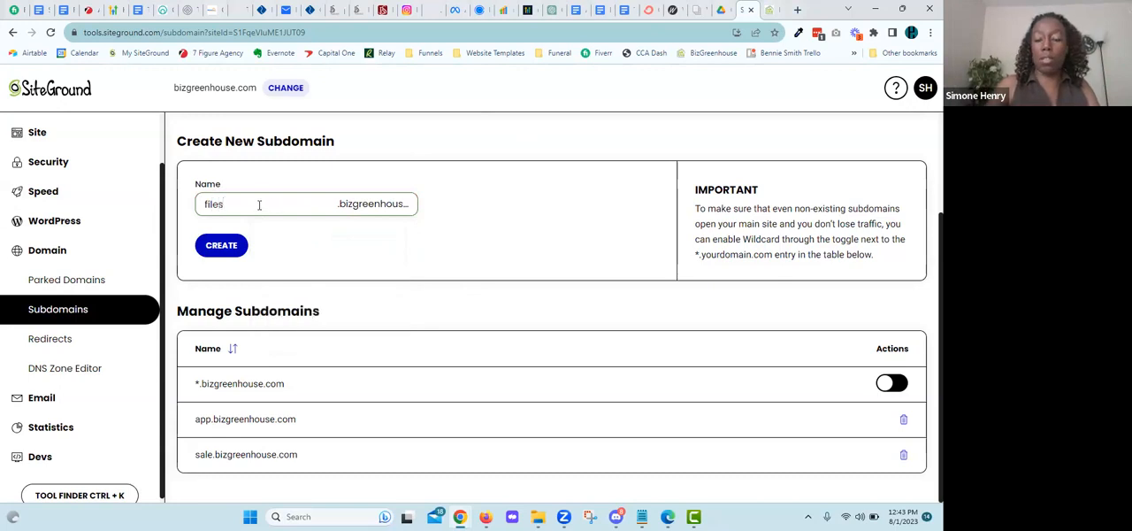
click(226, 248)
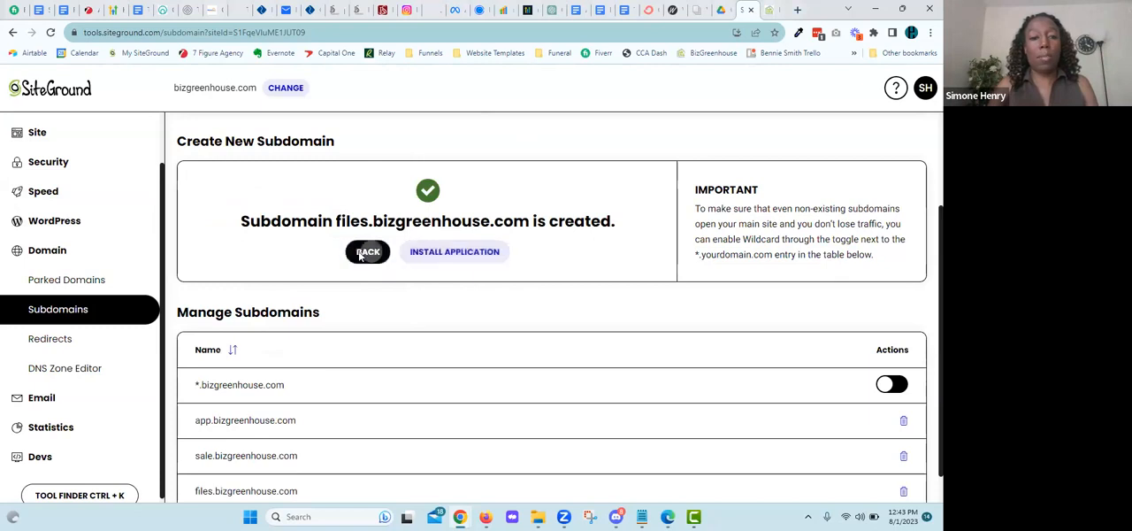
Step: Return to the subdomain creation form and create a second subdomain named vulcan
click(370, 252)
click(231, 203)
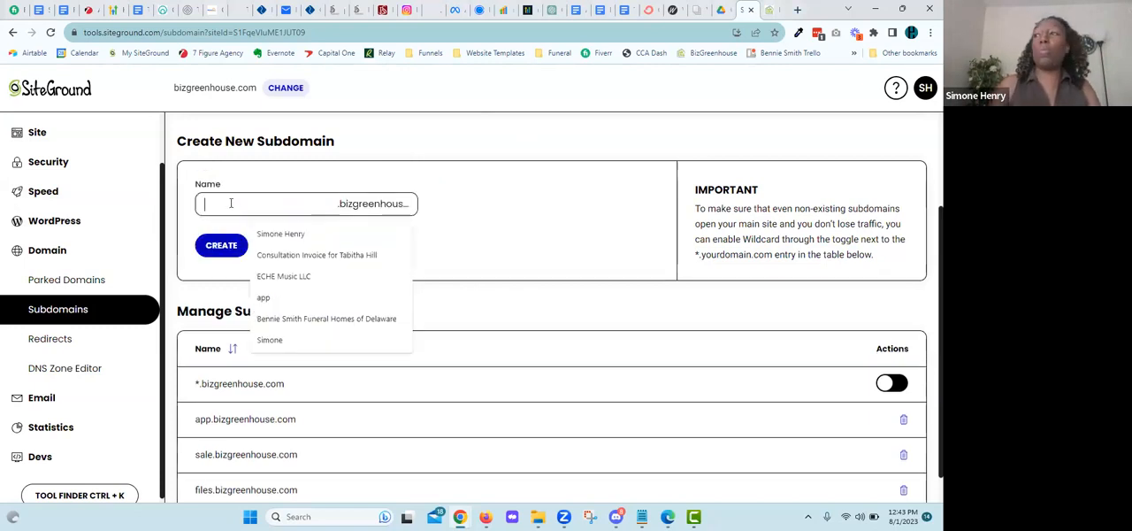
text(vulcan)
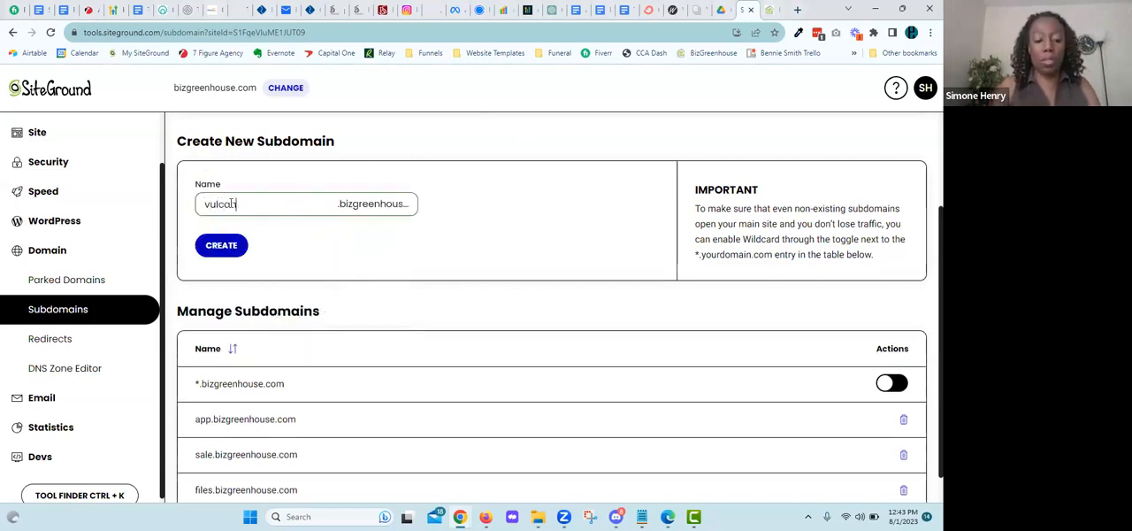
click(221, 246)
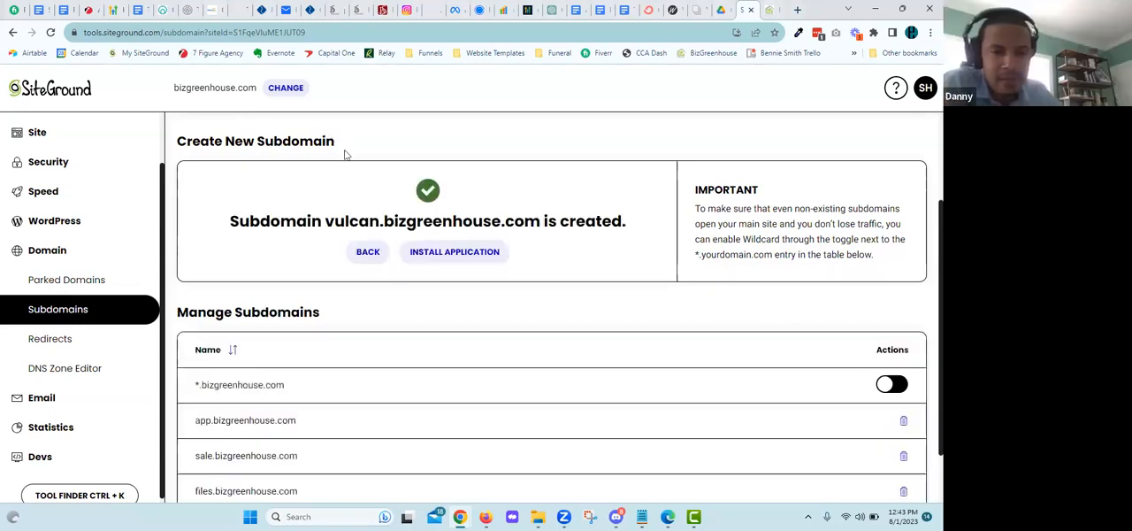
Step: Review the list of managed subdomains for bizgreenhouse.com, including the new files and vulcan entries
scroll(403, 246, down, 1)
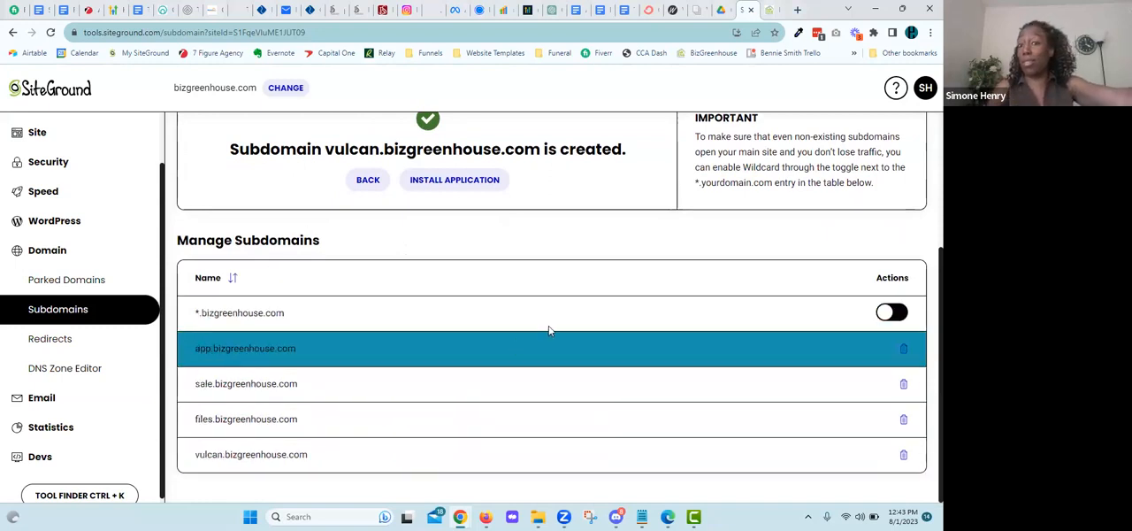
scroll(548, 256, up, 3)
scroll(549, 329, down, 3)
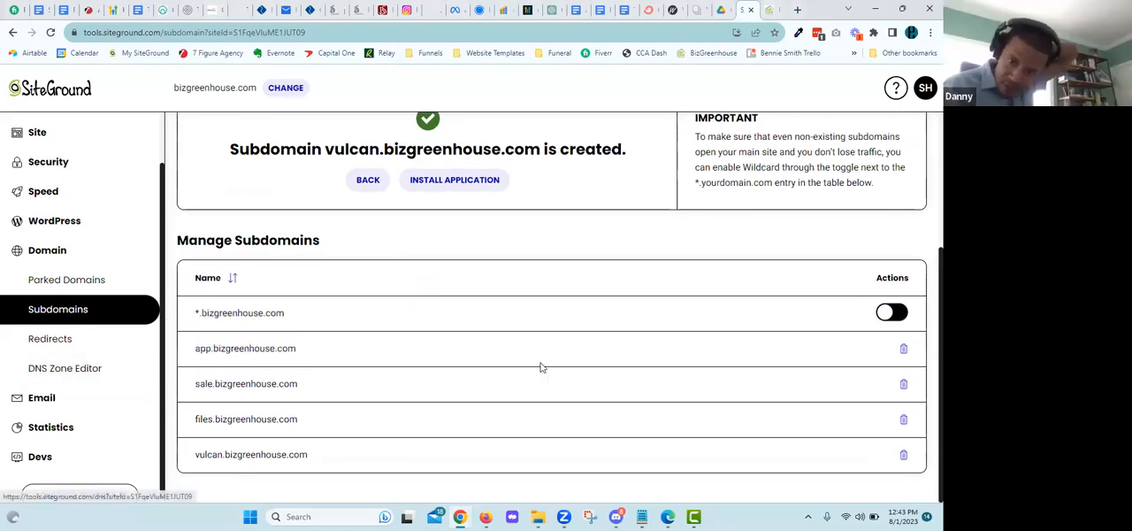
scroll(539, 366, up, 3)
scroll(537, 376, down, 2)
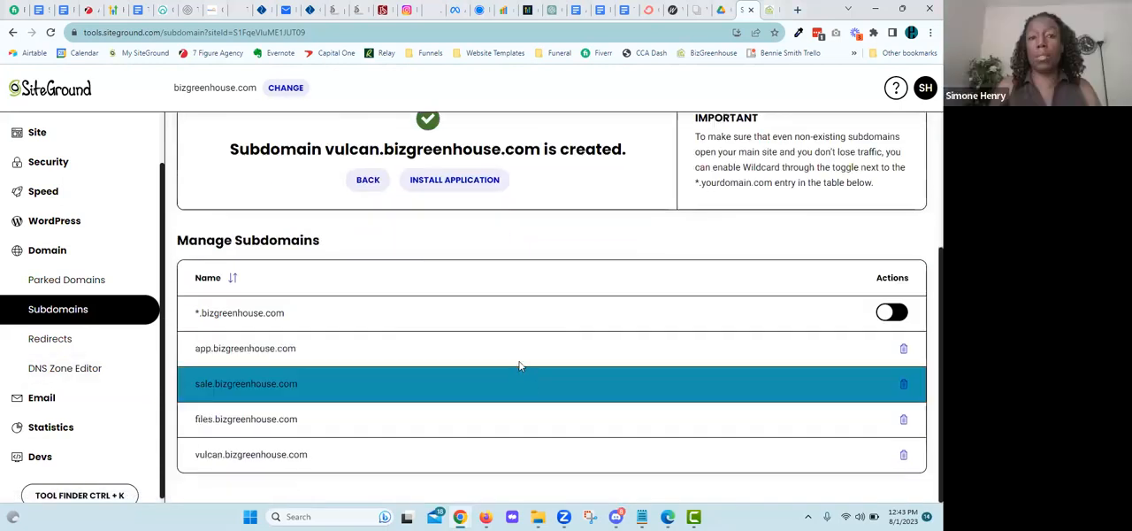
scroll(503, 331, up, 1)
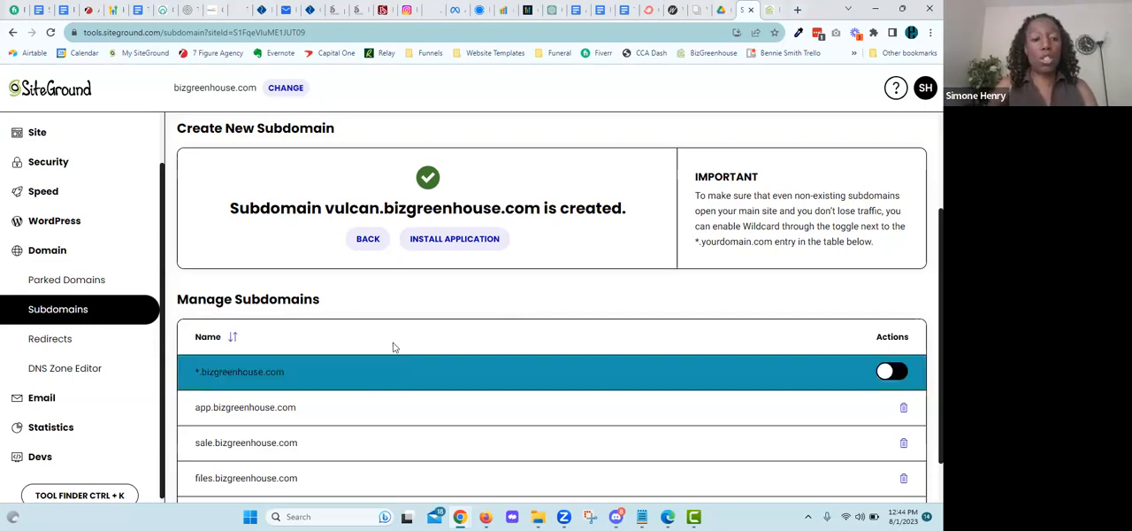
scroll(394, 347, down, 1)
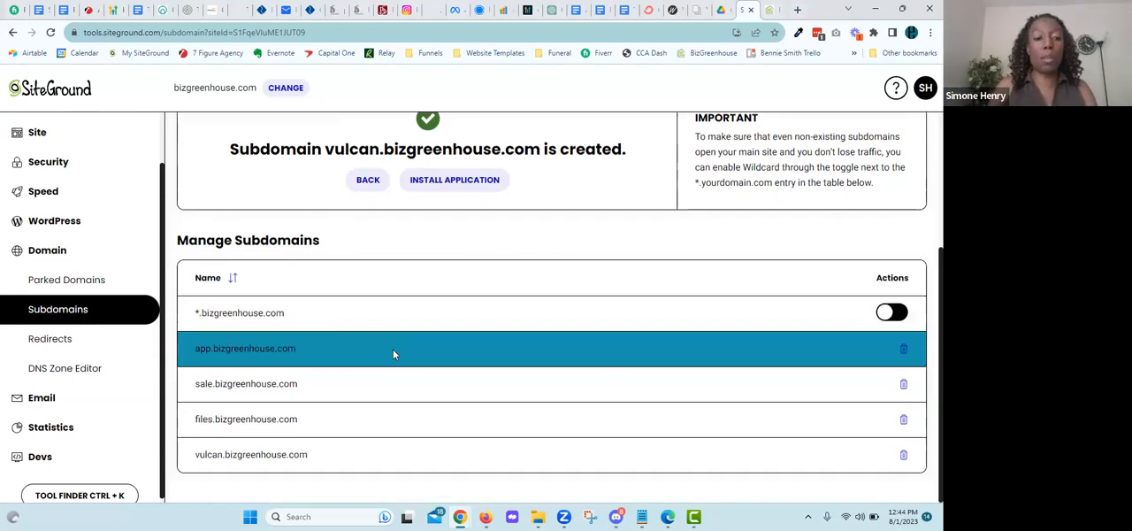
Step: Open the DNS Zone Editor and review the types, names and values of the domain's existing DNS records
click(46, 369)
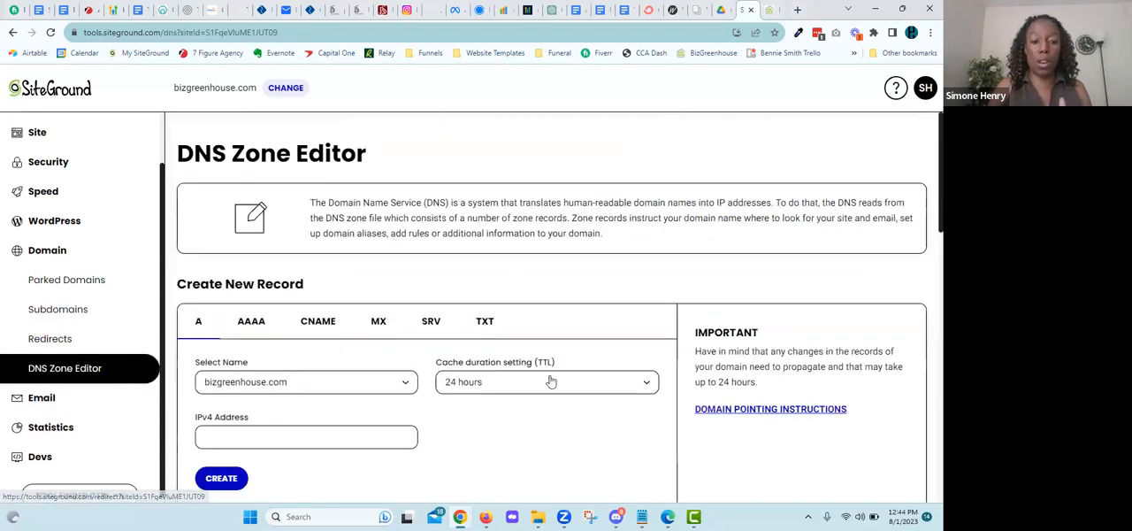
scroll(367, 382, down, 3)
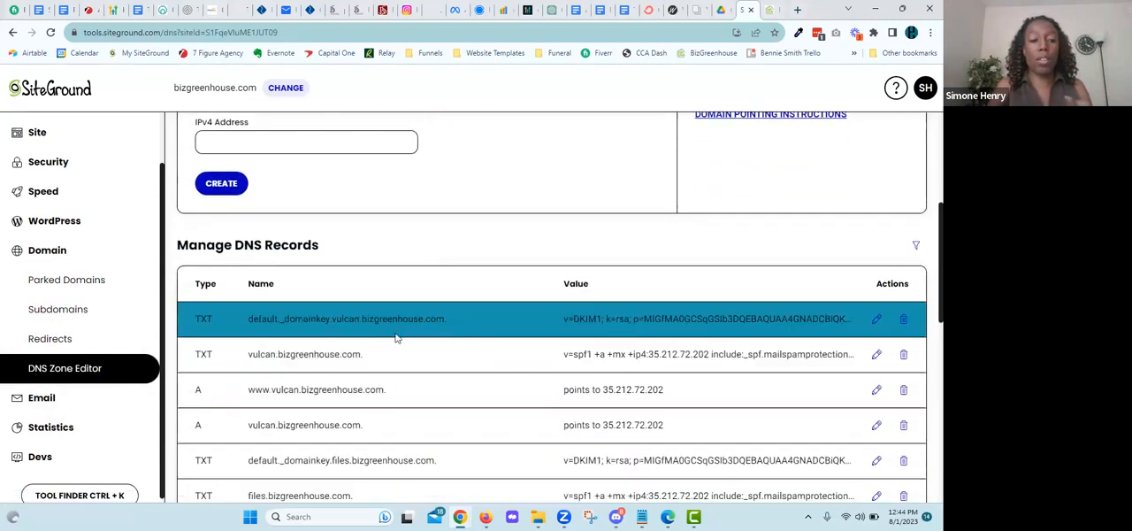
scroll(394, 341, down, 1)
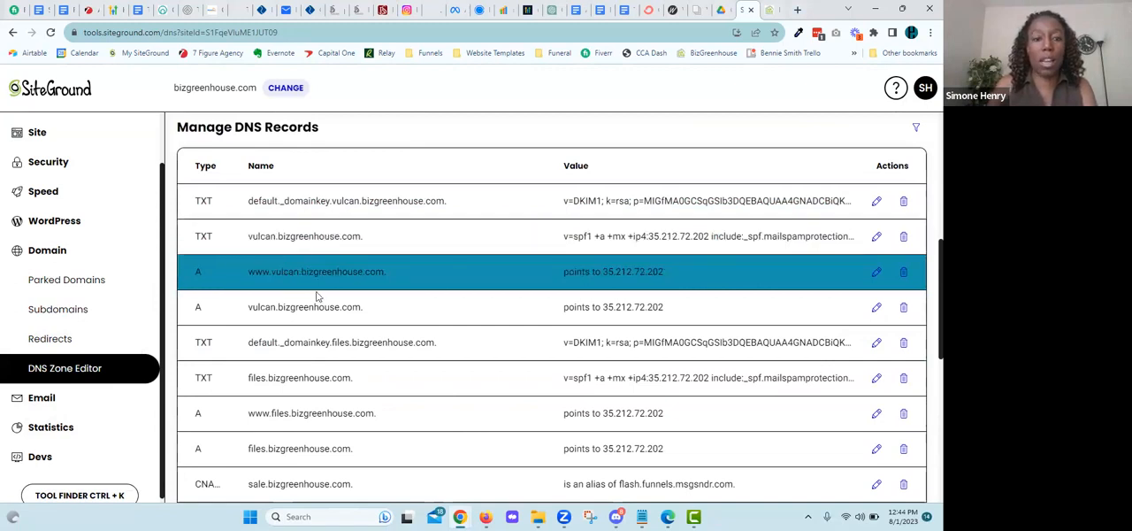
scroll(294, 255, up, 3)
scroll(295, 259, down, 2)
scroll(256, 332, down, 3)
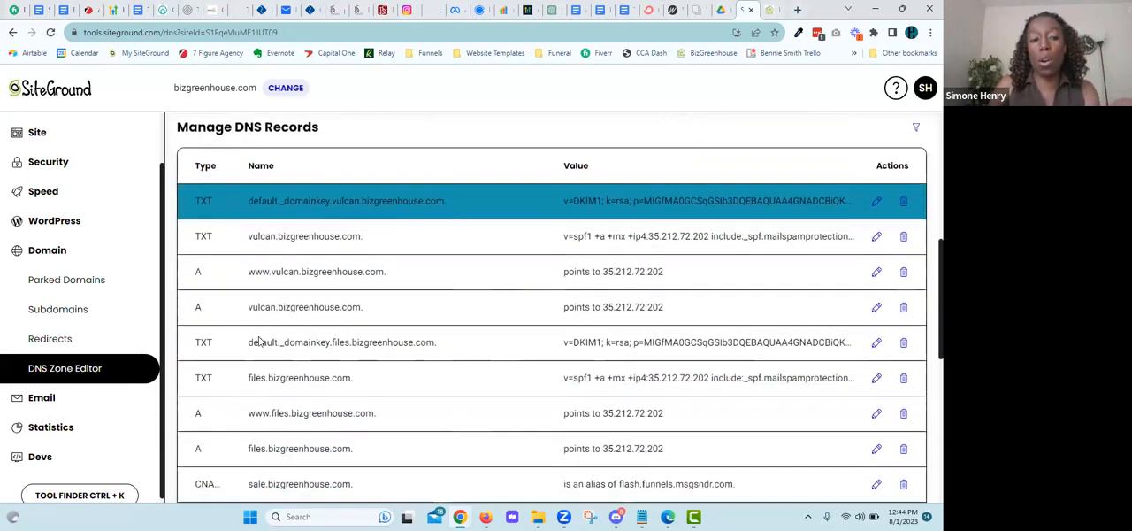
scroll(260, 342, down, 4)
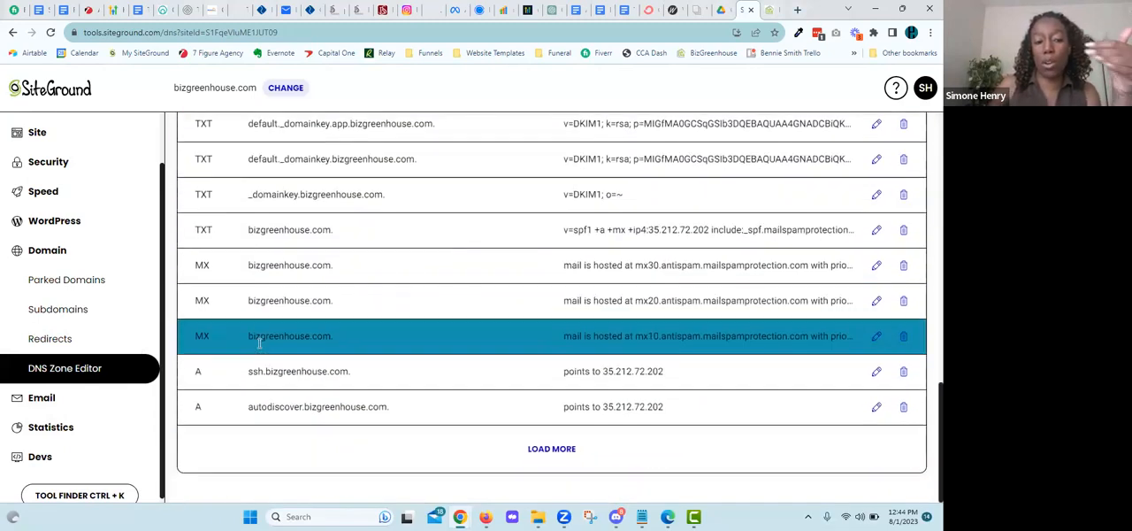
scroll(258, 354, up, 8)
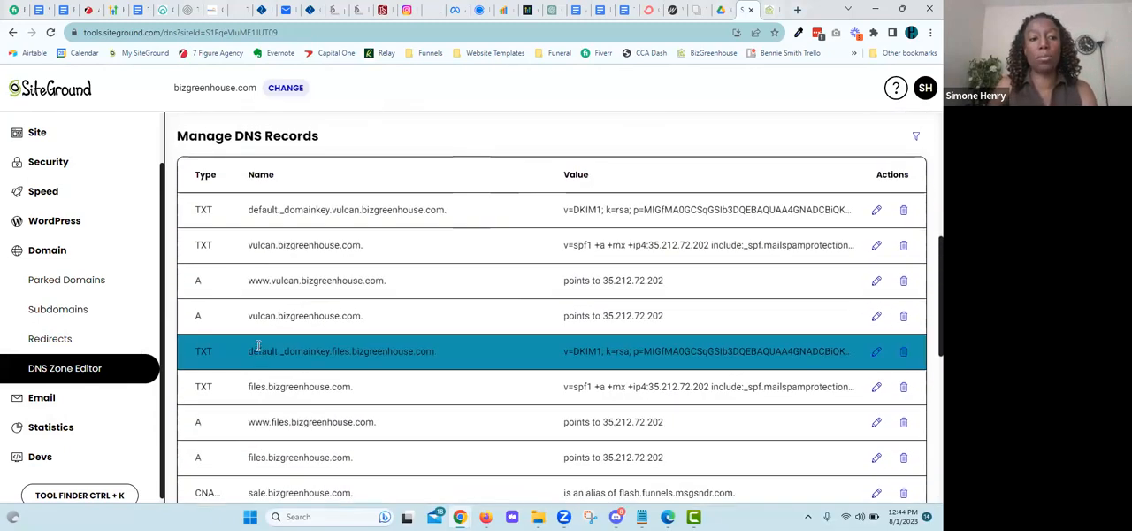
scroll(243, 265, down, 2)
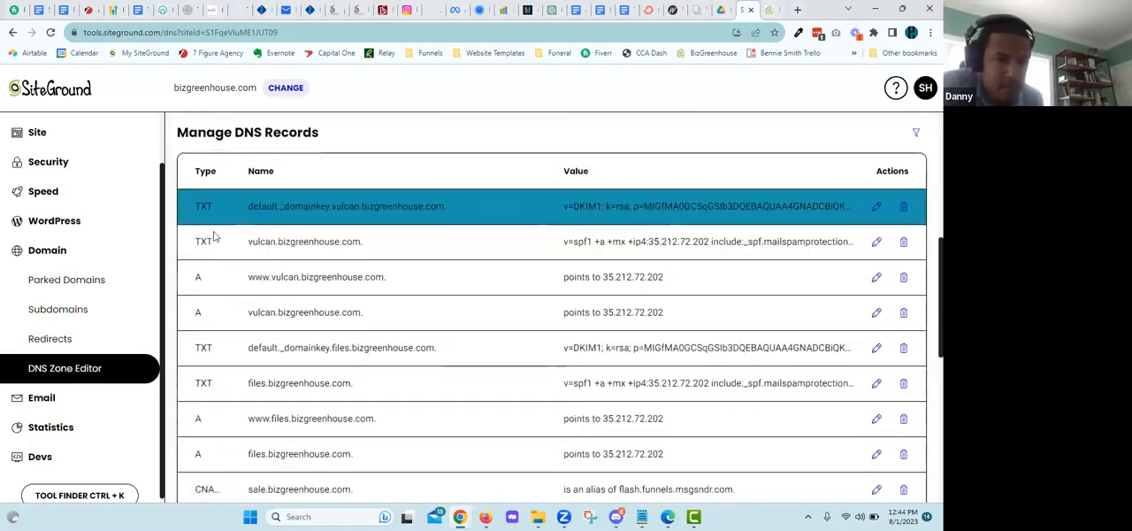
scroll(217, 307, down, 1)
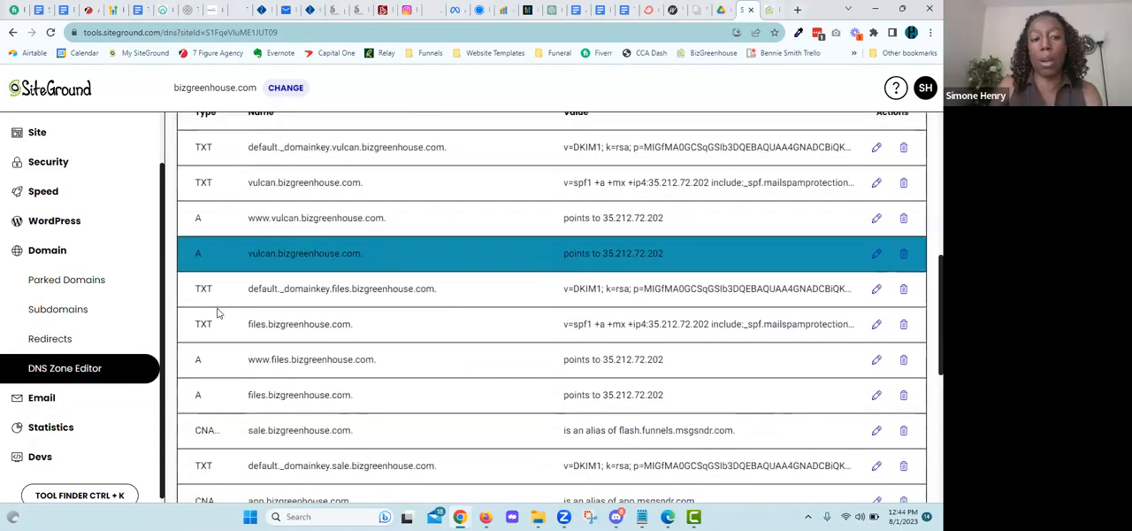
scroll(217, 307, down, 2)
scroll(216, 307, down, 2)
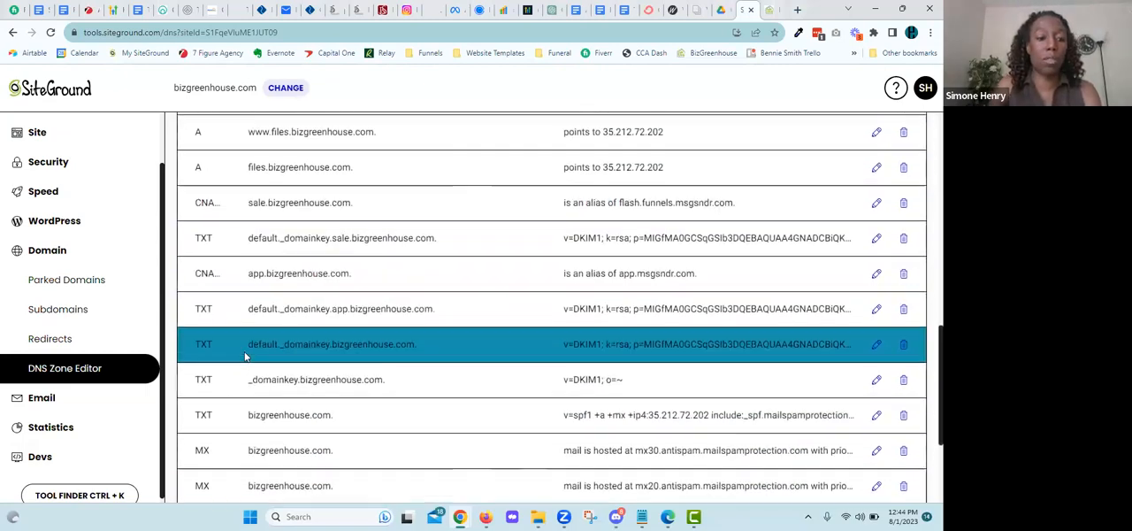
Step: Delete the TXT record for vulcan.bizgreenhouse.com and confirm the deletion
scroll(246, 222, up, 5)
scroll(245, 242, up, 1)
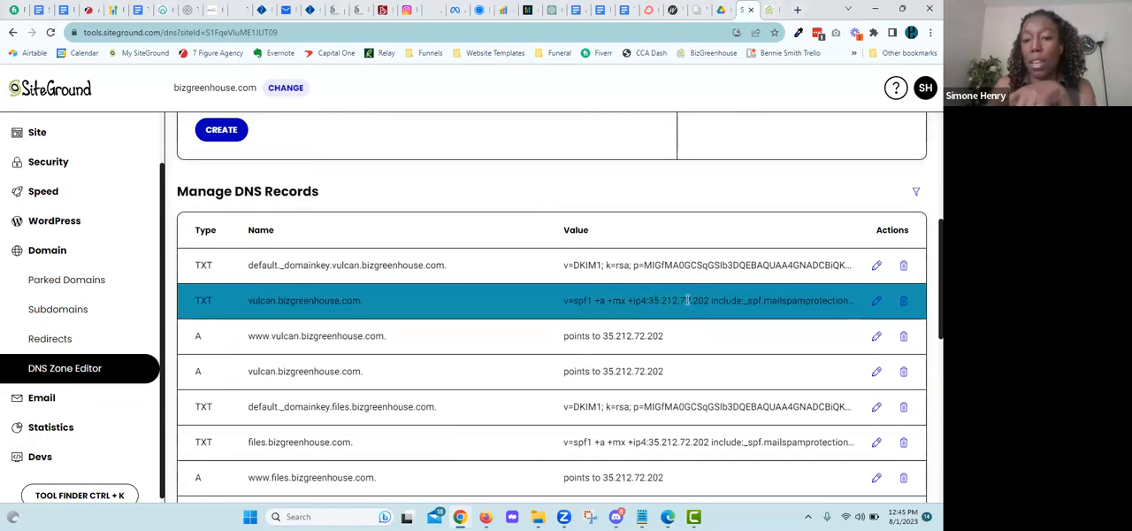
click(904, 303)
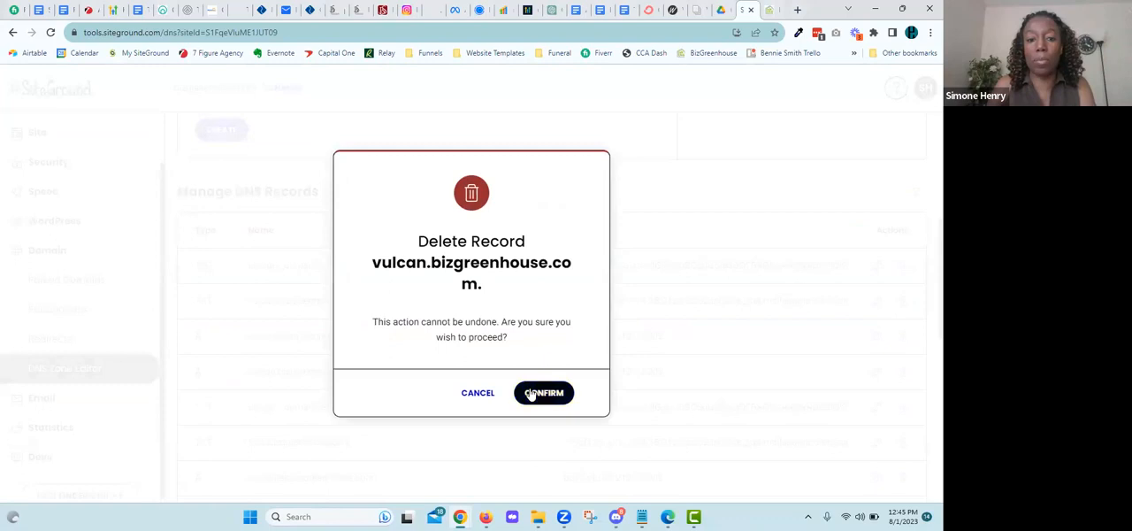
click(541, 389)
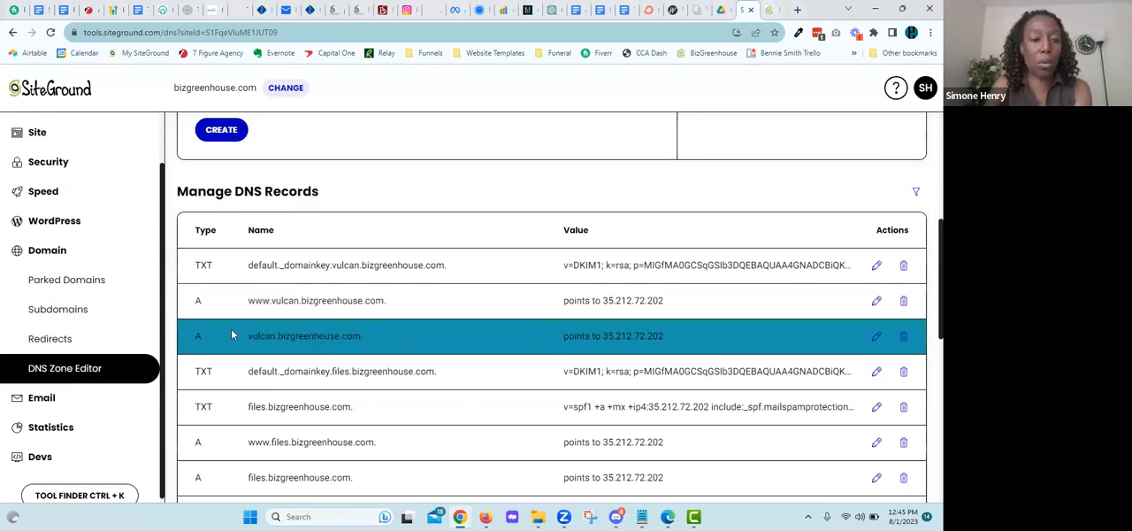
click(903, 302)
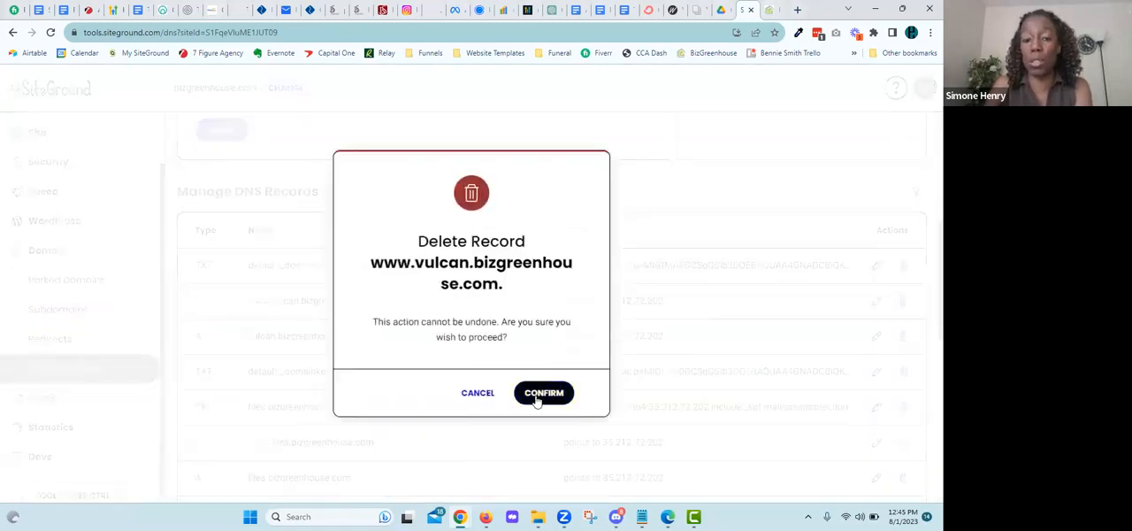
click(535, 396)
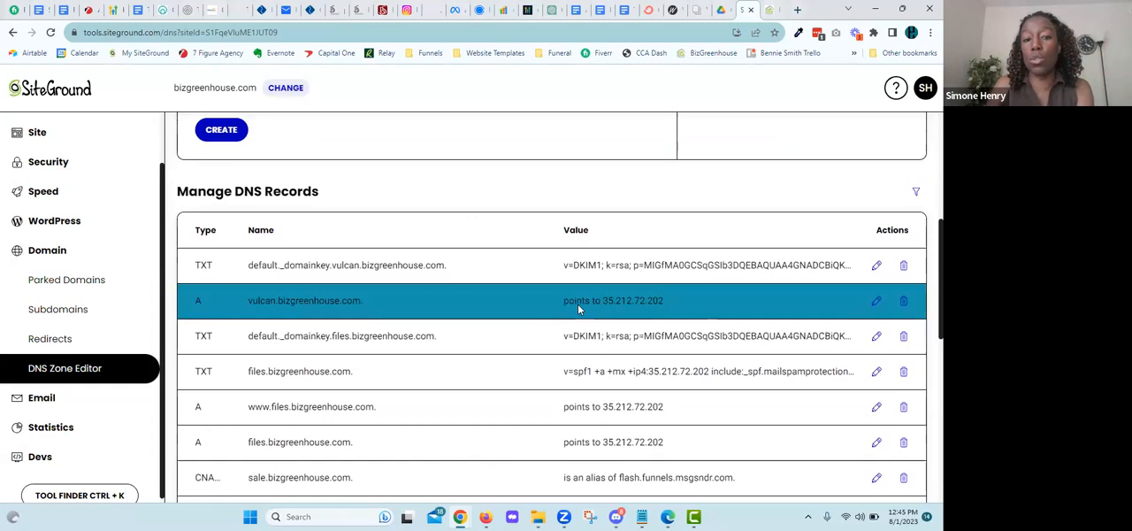
Step: Switch to the GoHighLevel account and open the Domains section of its settings
click(769, 13)
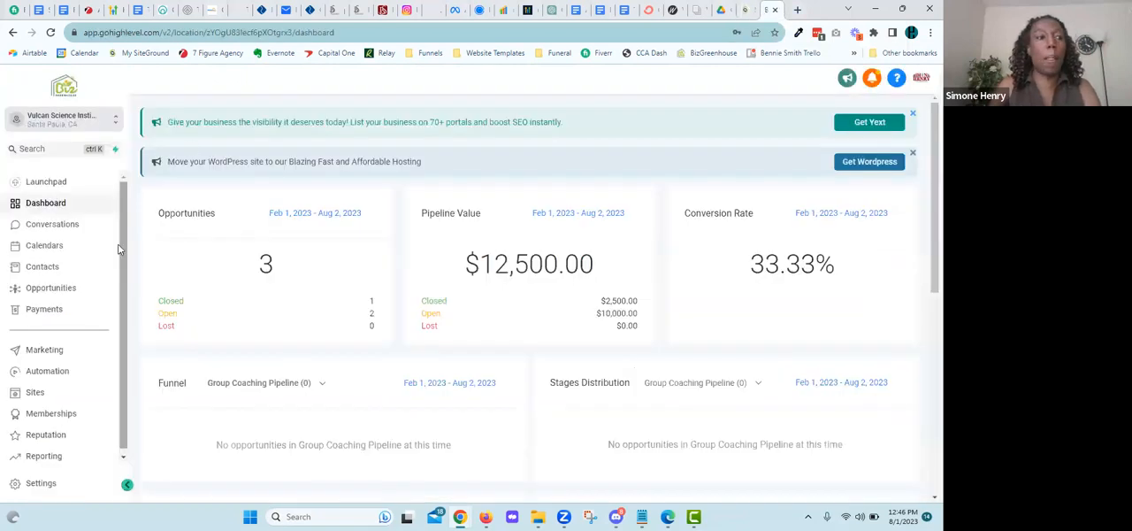
click(41, 485)
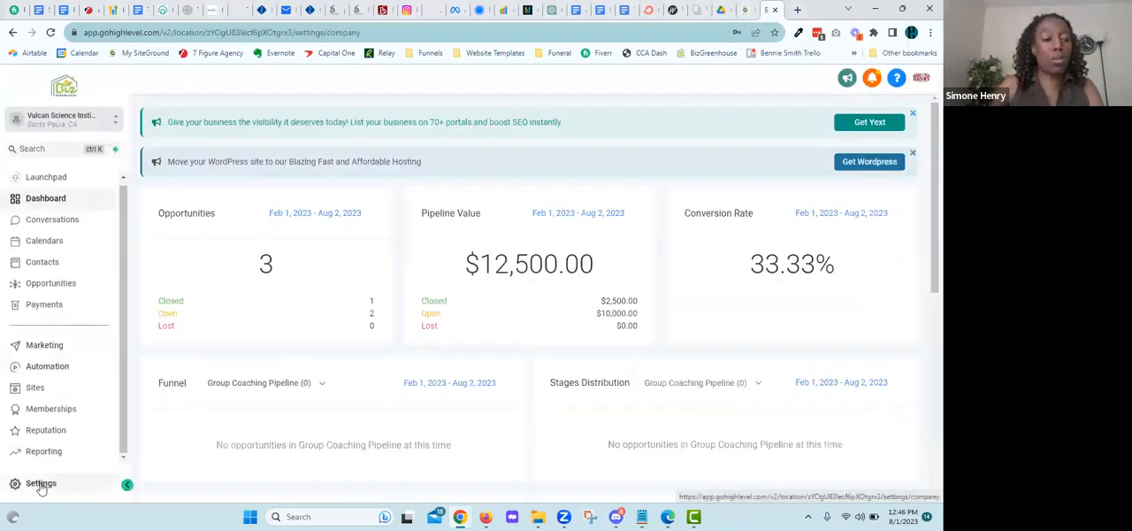
scroll(40, 451, down, 2)
click(38, 430)
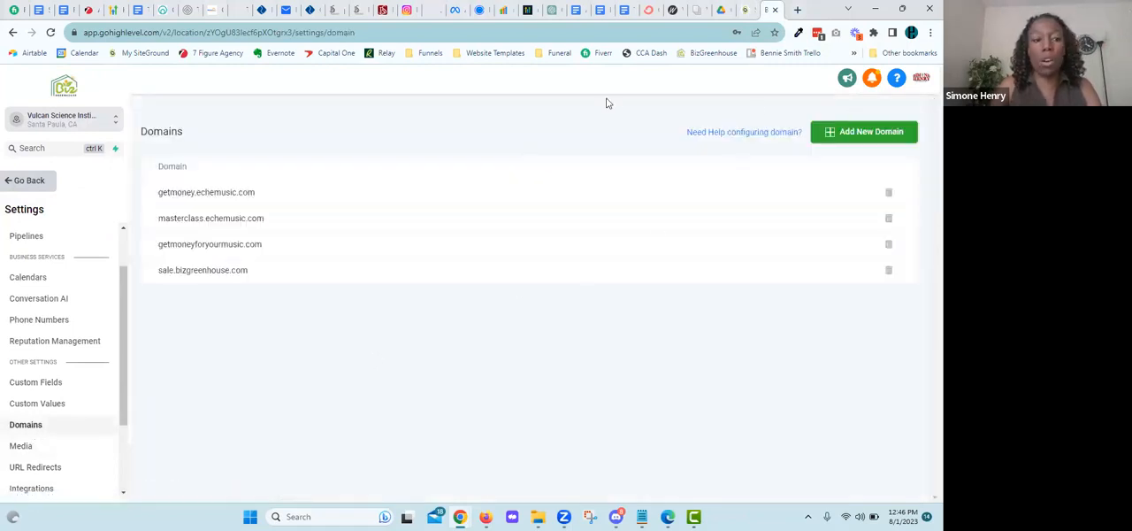
Step: Start adding a new domain and enter vulcan.bizgreenhouse.com as its address
click(870, 133)
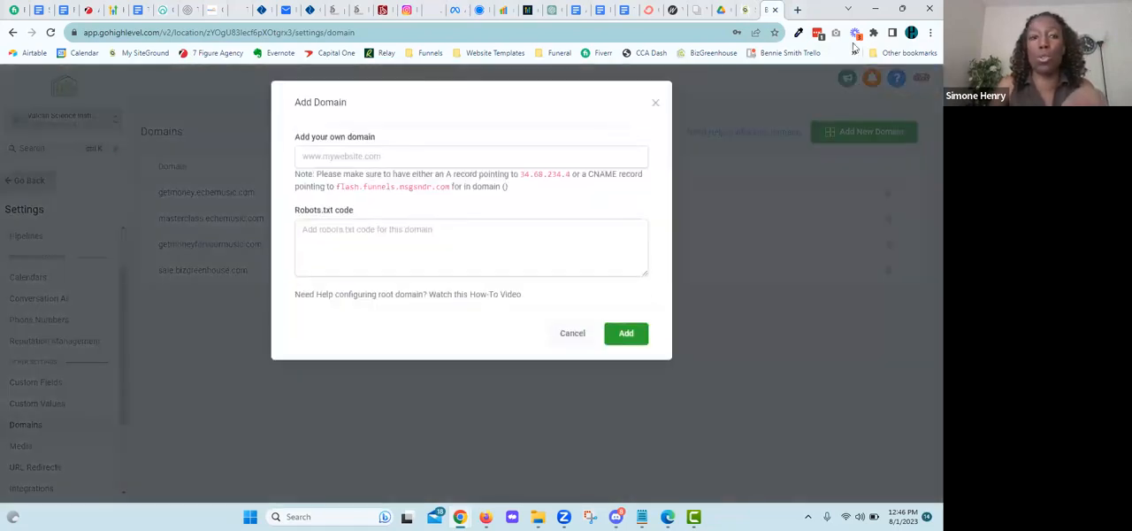
click(361, 156)
text(vul)
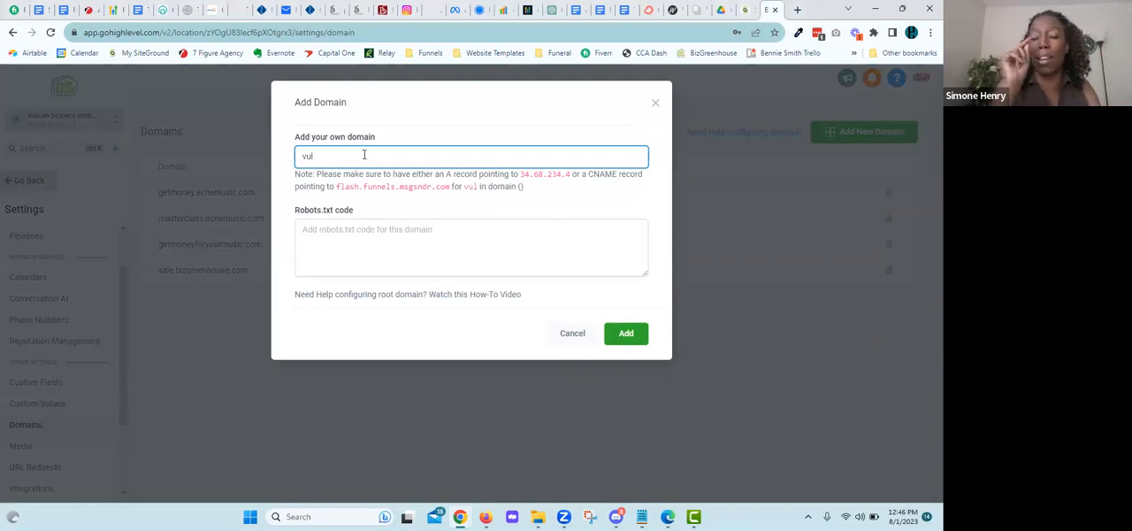
text(can.)
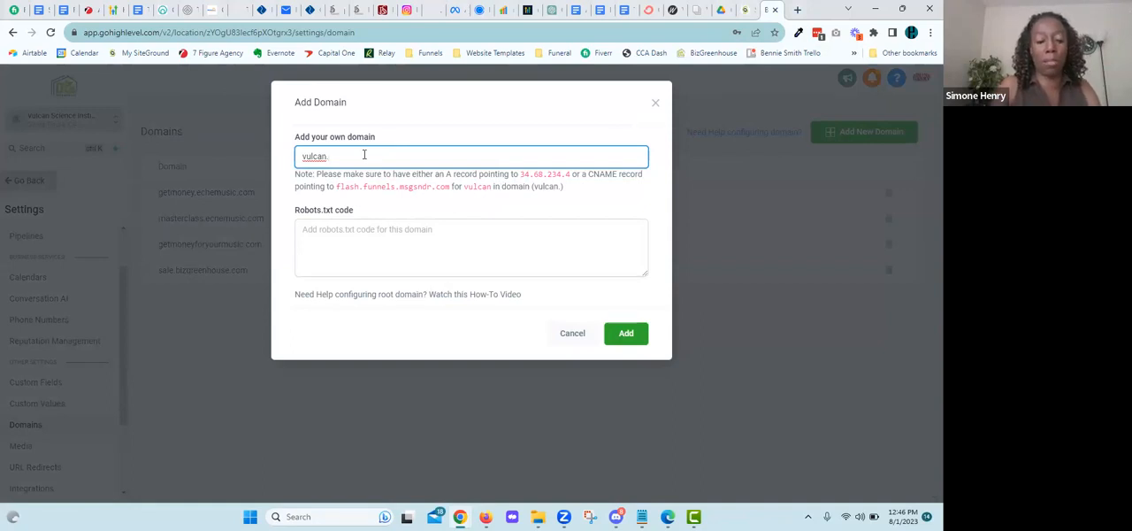
key(BackSpace)
key(BackSpace)
text(.bi)
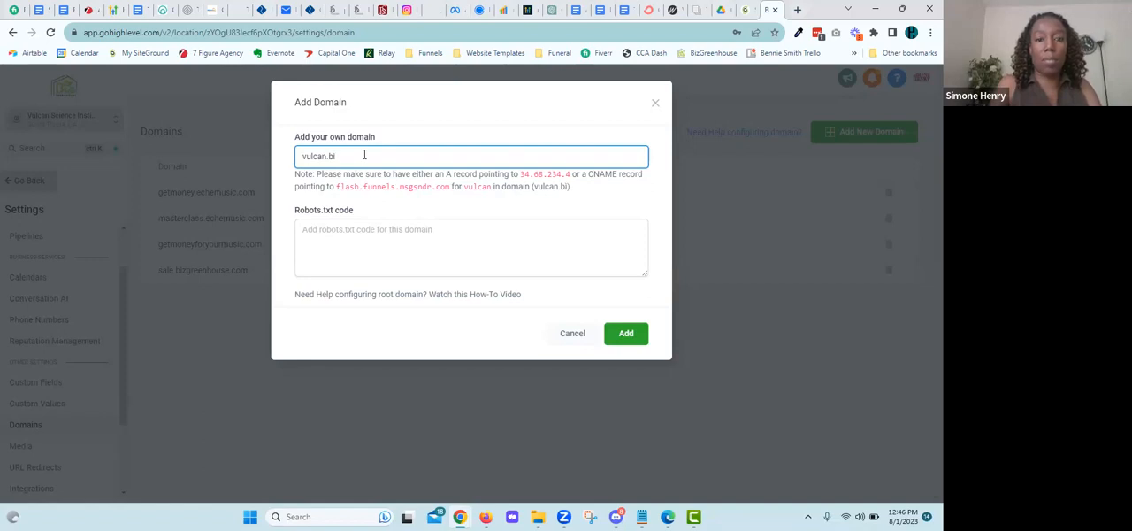
text(zgreen)
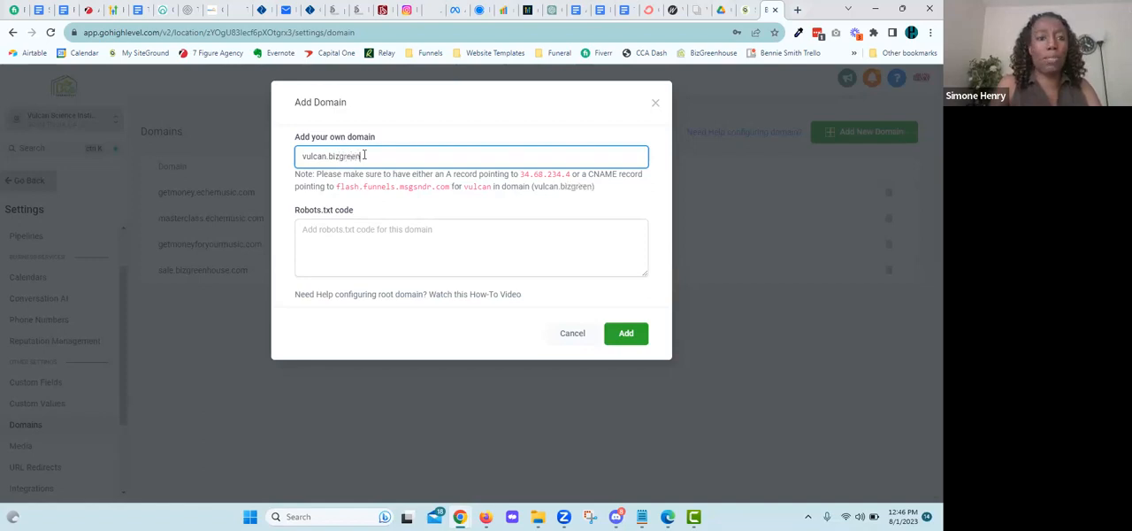
text(house.com)
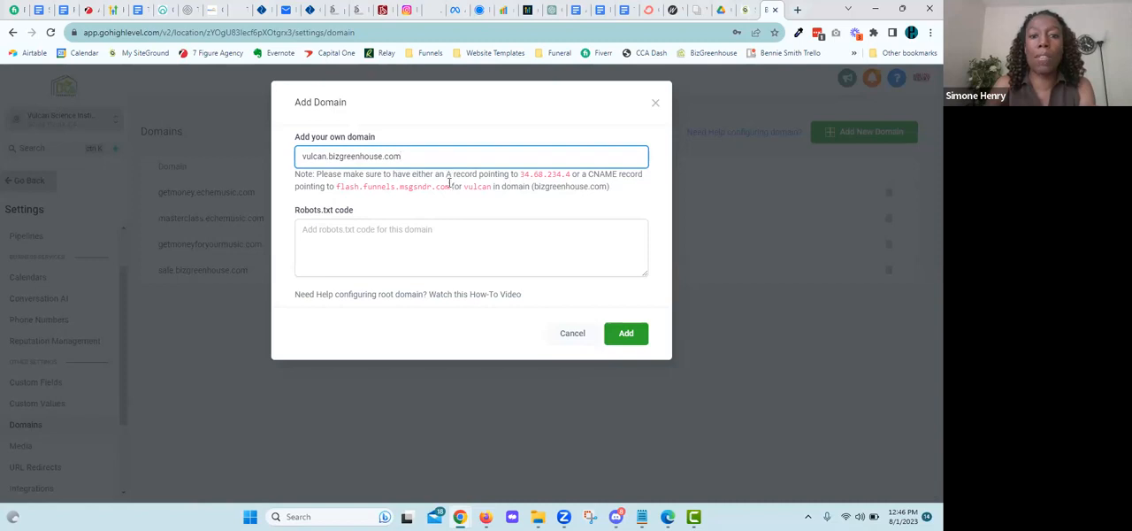
Step: Copy the required A record address and, in SiteGround, set the vulcan.bizgreenhouse.com A record to 34.68.234.4
drag(521, 175, 571, 172)
key(ctrl+c)
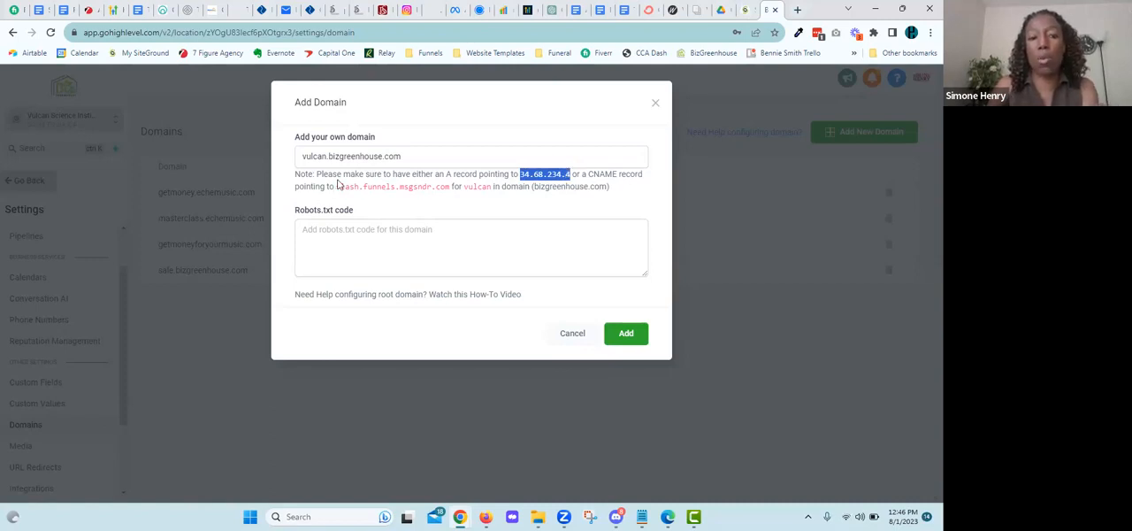
drag(338, 187, 453, 186)
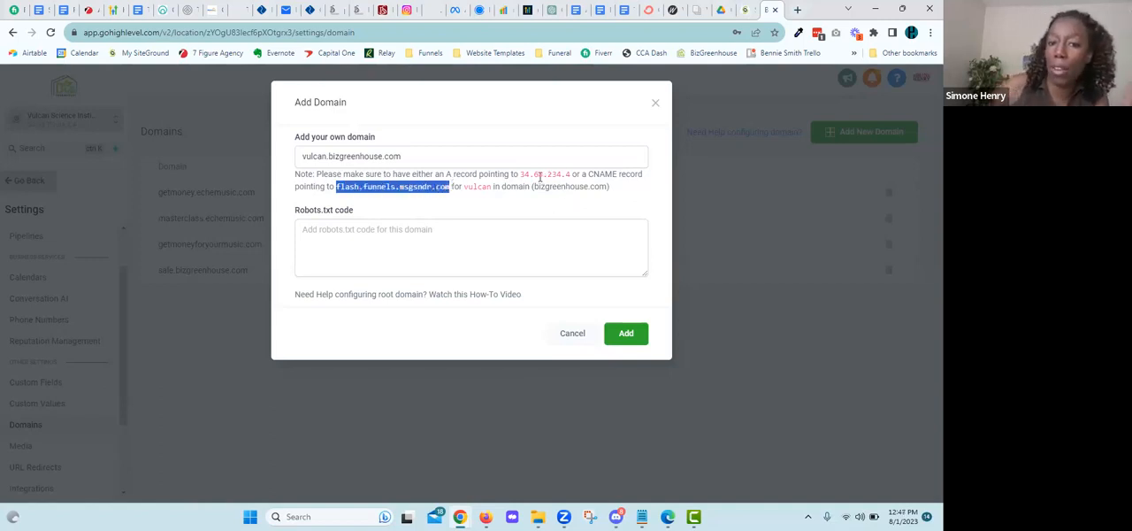
click(745, 12)
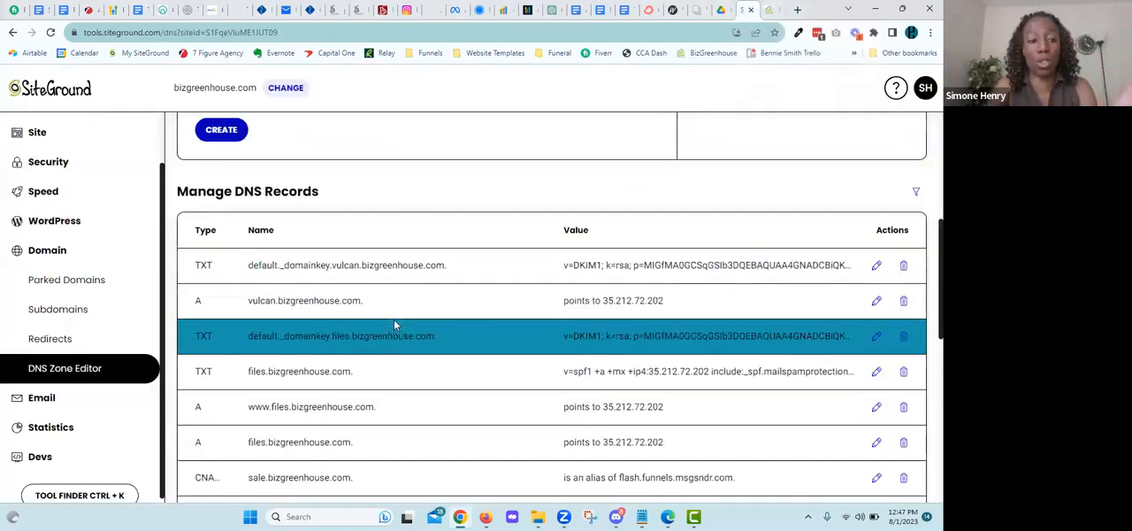
click(877, 300)
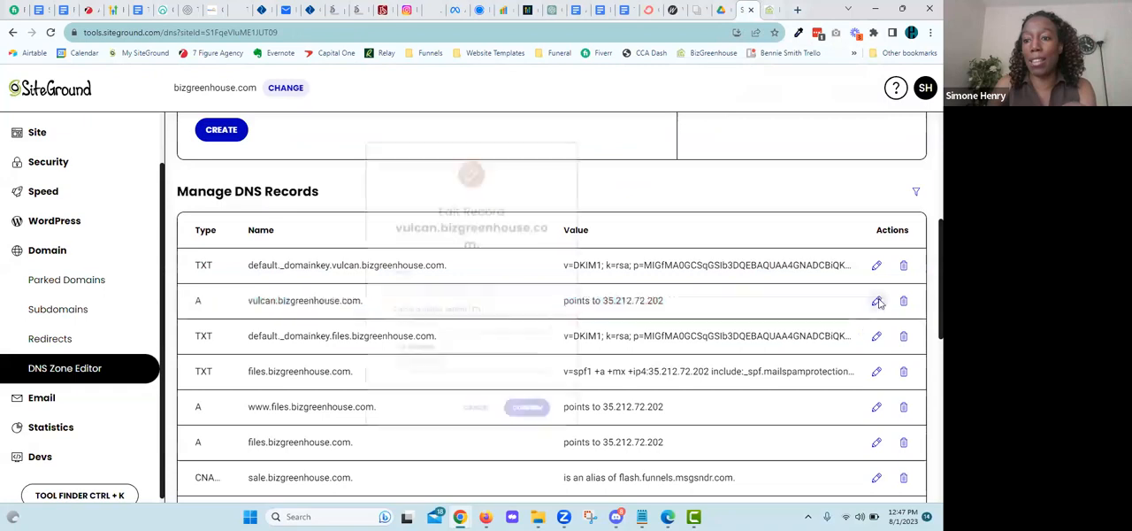
drag(447, 384, 318, 381)
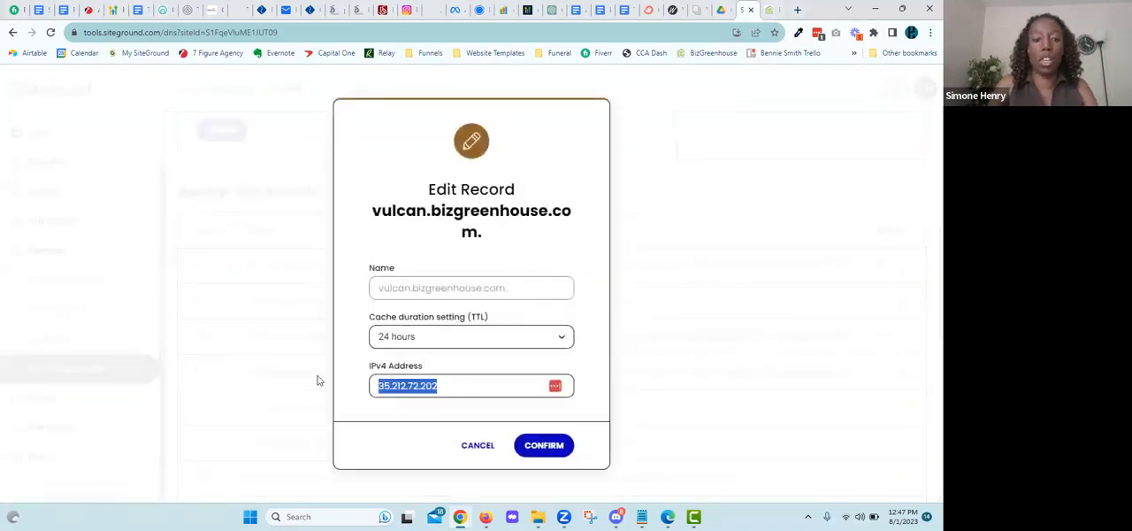
key(ctrl+v)
click(544, 447)
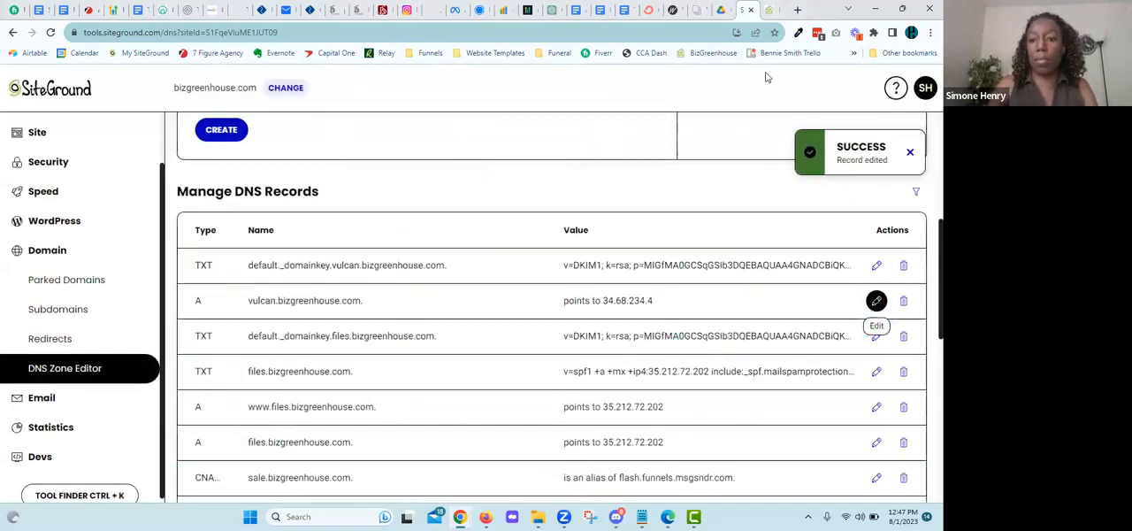
Step: Add the vulcan domain in GoHighLevel and link it to the Coaching biz funnel with Optin as the default step
click(768, 12)
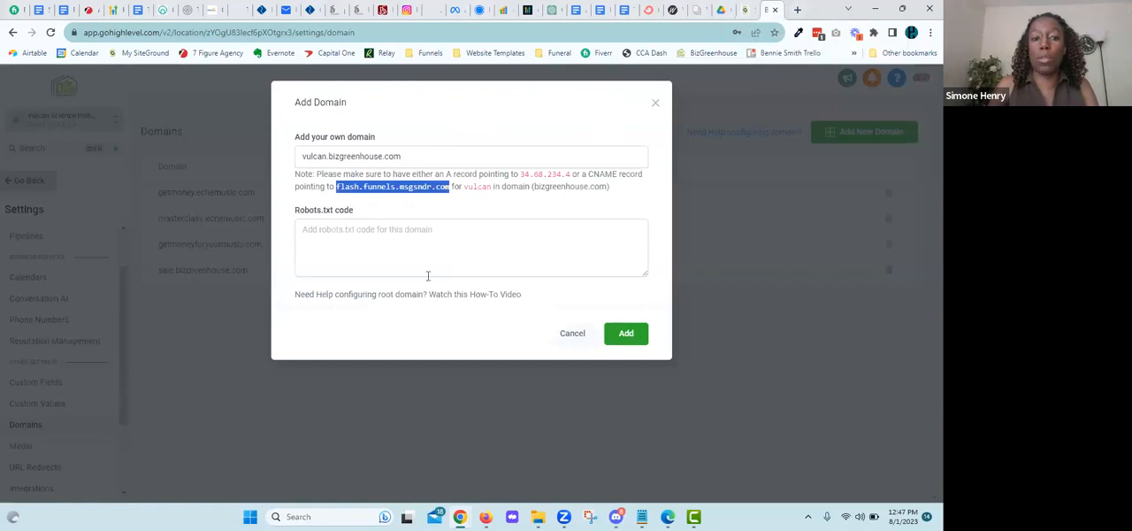
click(629, 336)
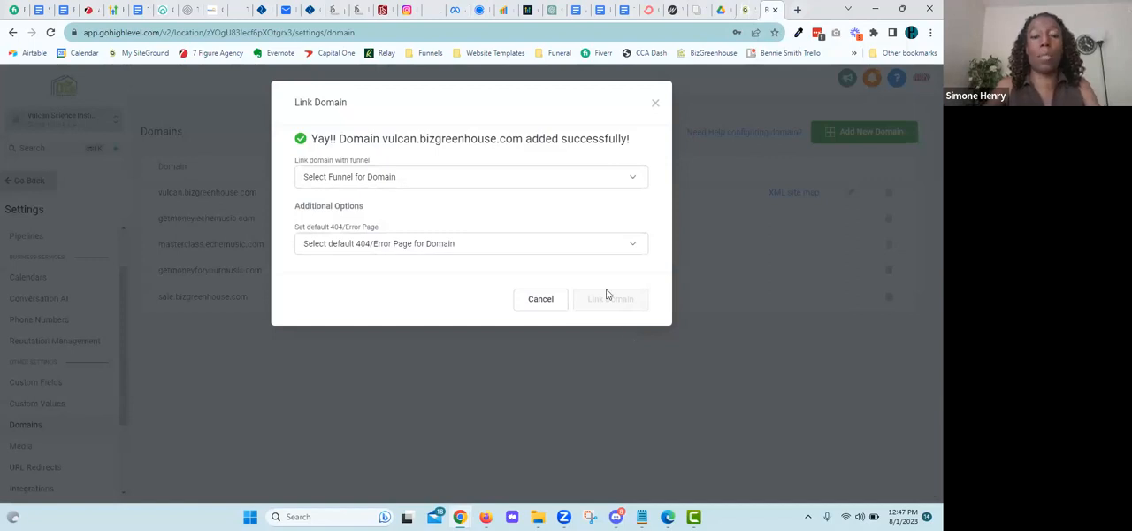
click(629, 182)
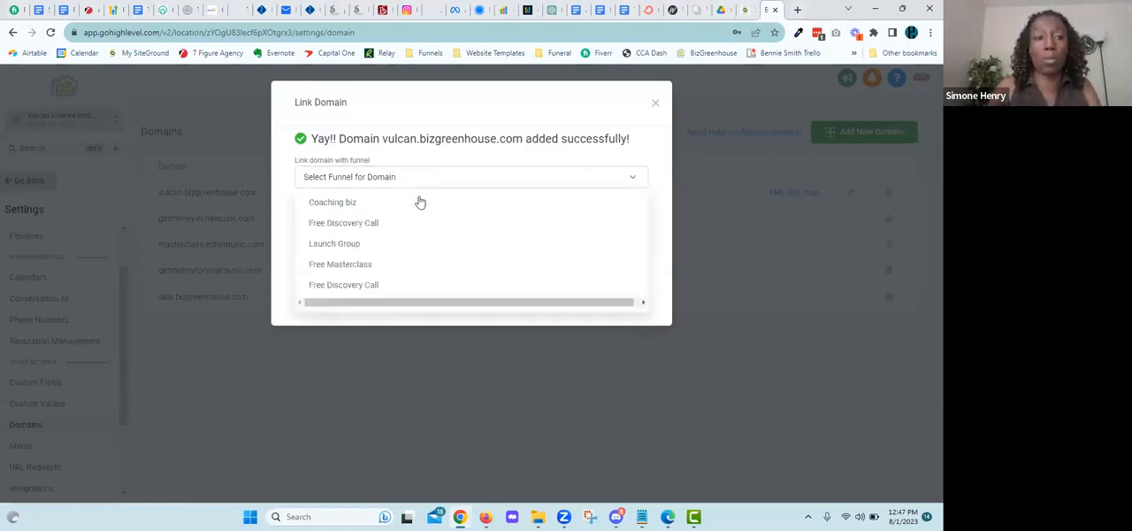
click(355, 205)
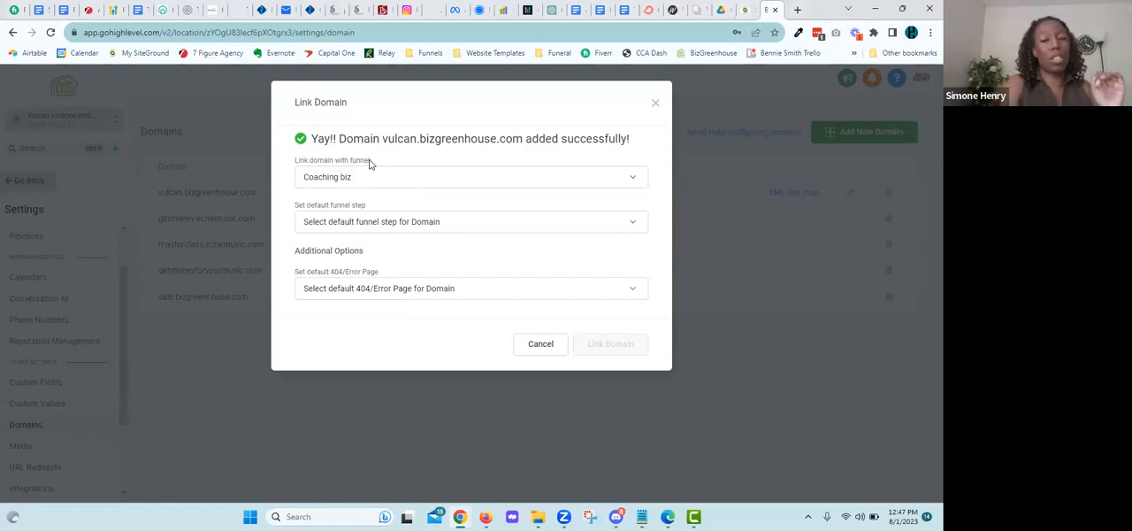
click(447, 222)
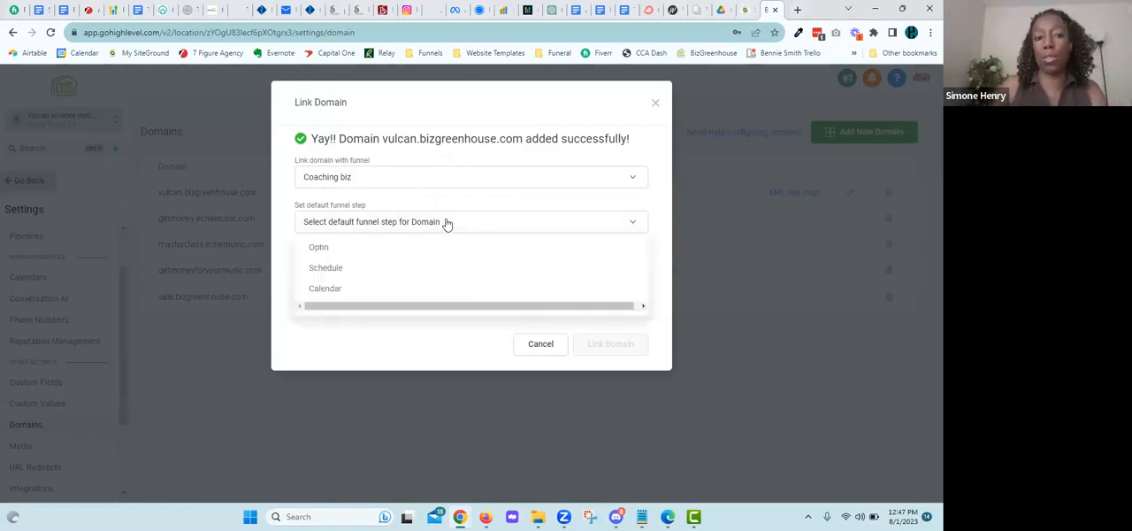
click(351, 246)
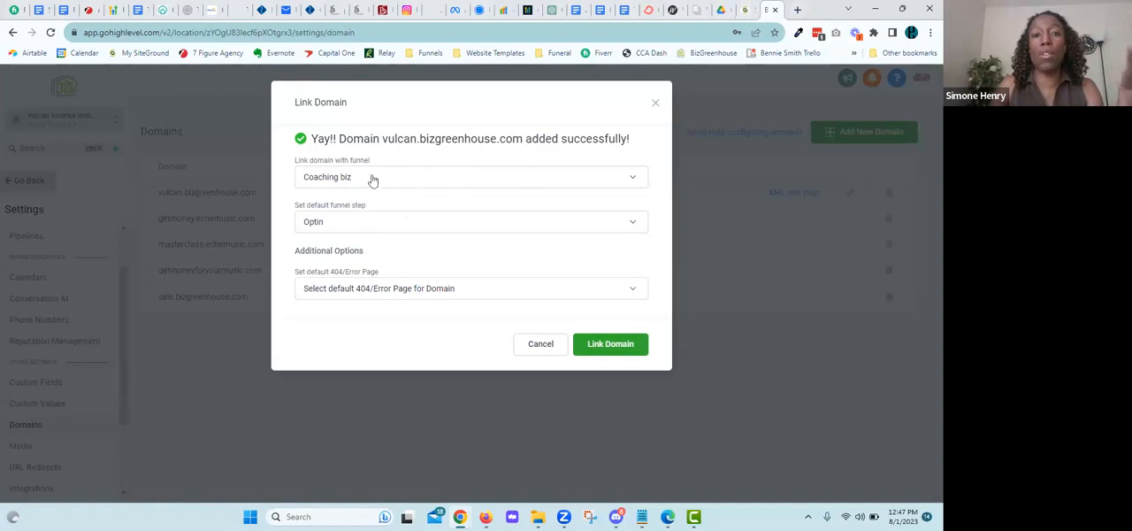
click(619, 349)
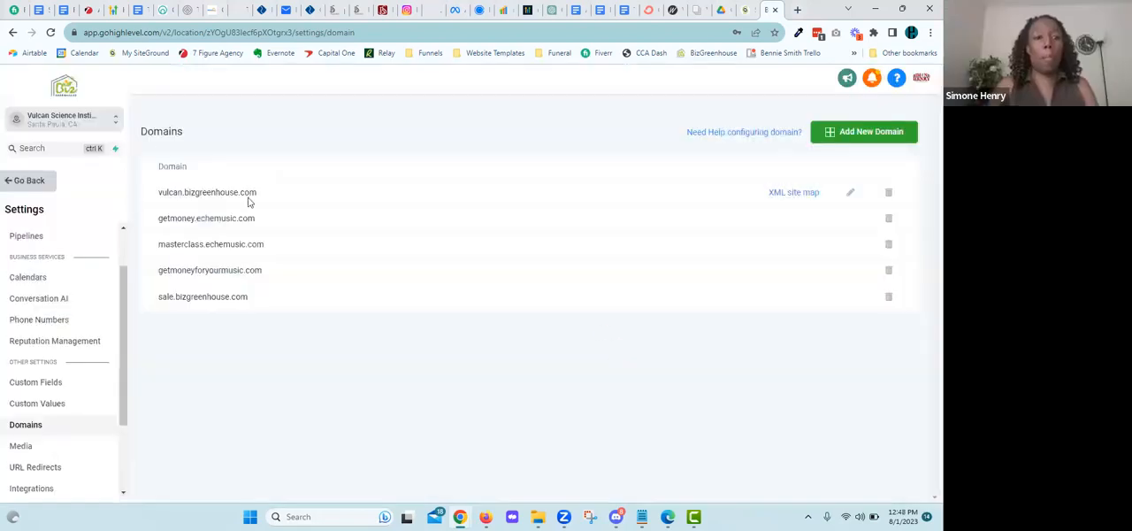
Step: Open vulcan.bizgreenhouse.com in a new tab, look over the linked funnel page and close it
drag(261, 195, 146, 192)
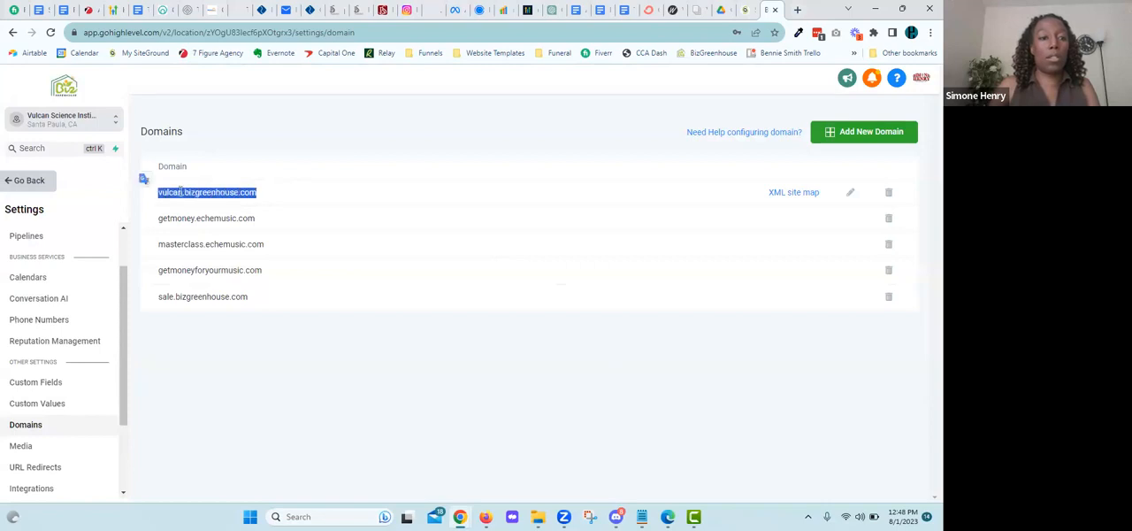
right_click(180, 194)
click(233, 230)
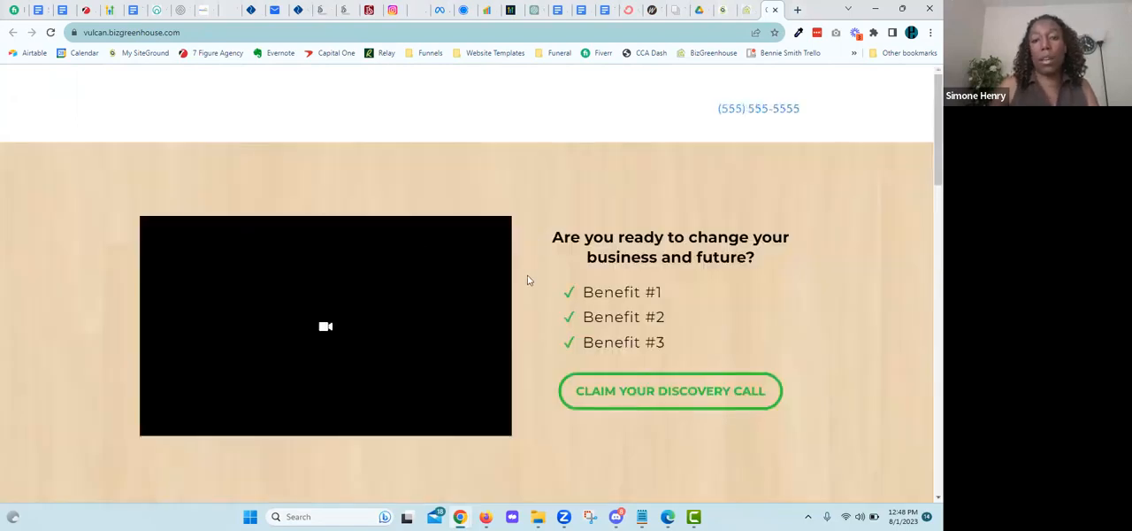
scroll(529, 283, down, 10)
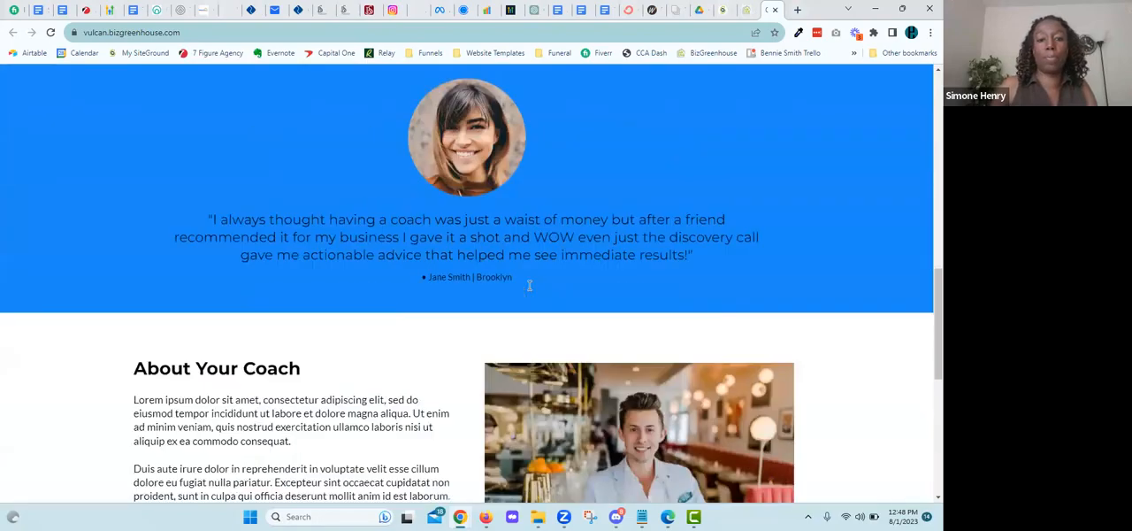
scroll(529, 292, down, 2)
scroll(531, 286, up, 12)
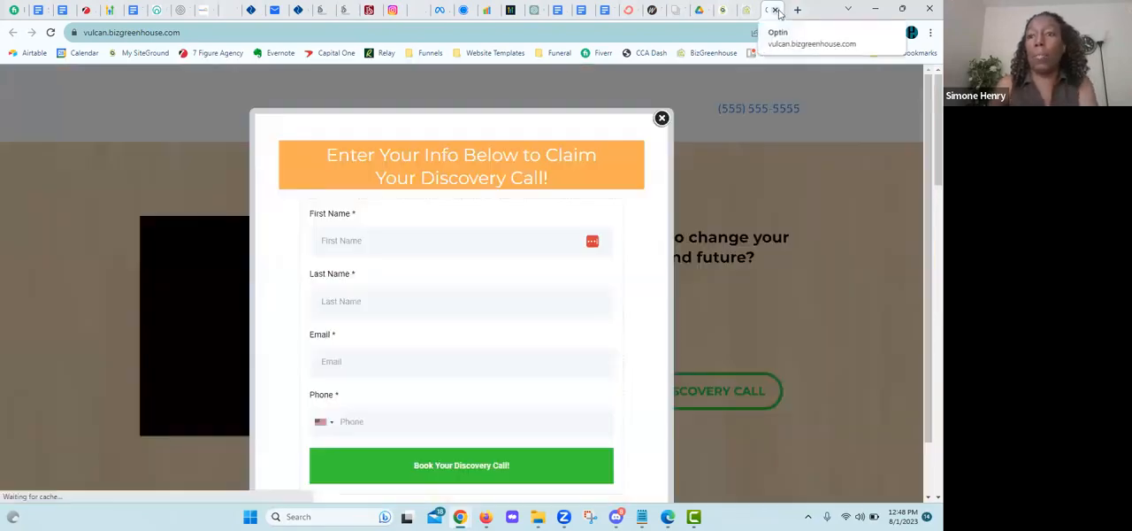
click(775, 11)
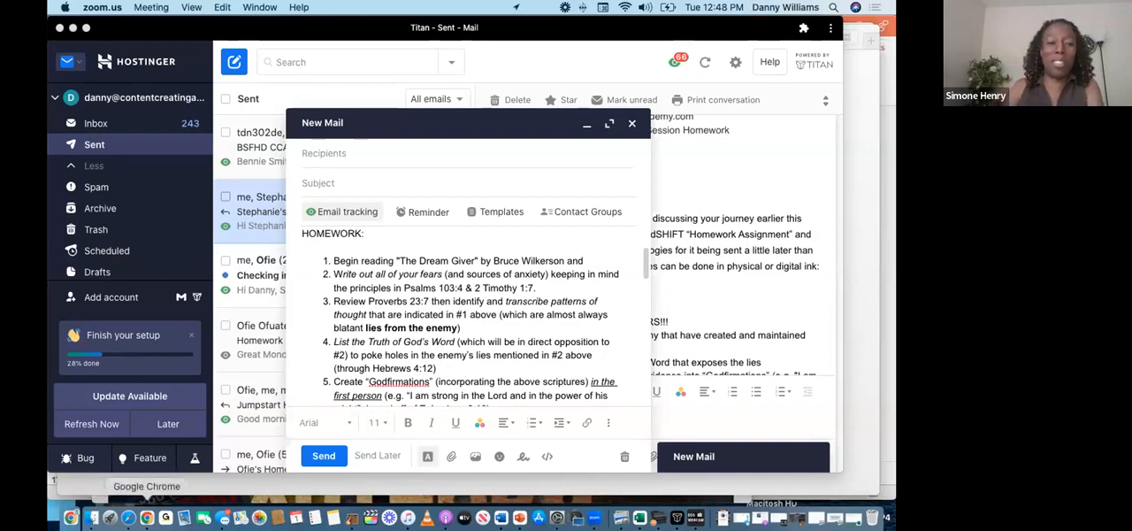
Step: Switch to Google Chrome and open the full list of domains in the Namecheap account
click(146, 518)
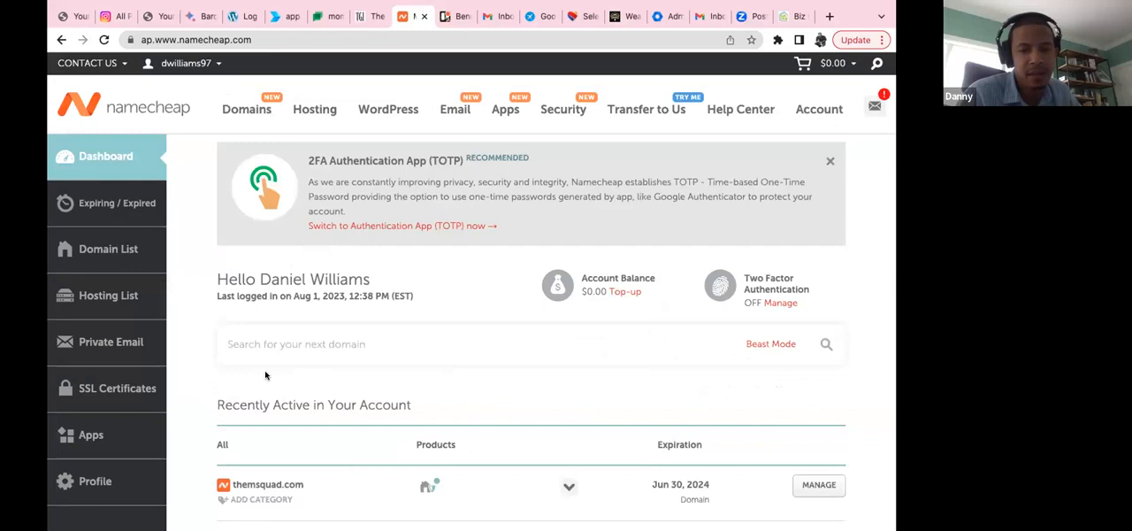
scroll(266, 375, down, 5)
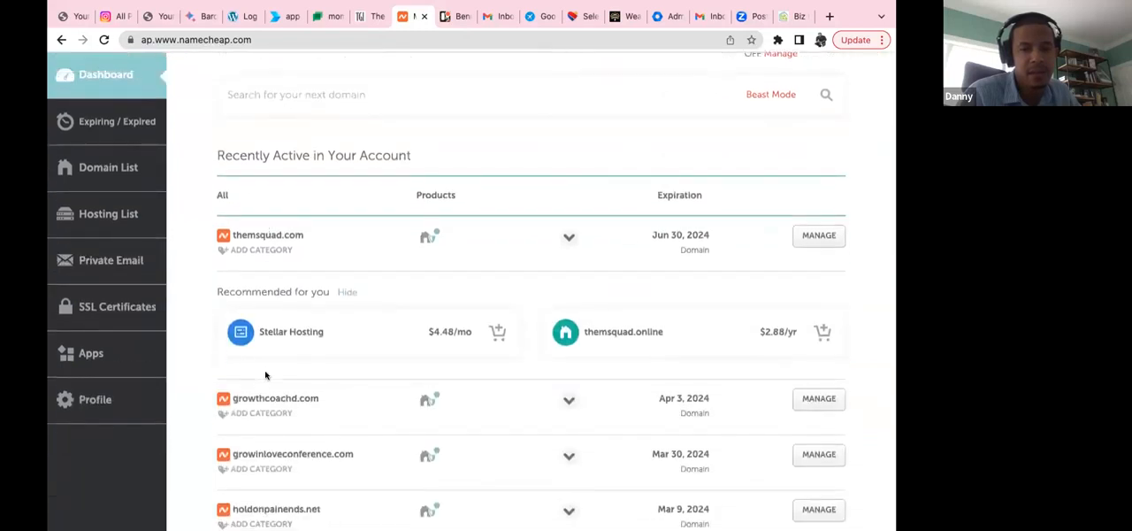
scroll(266, 376, down, 3)
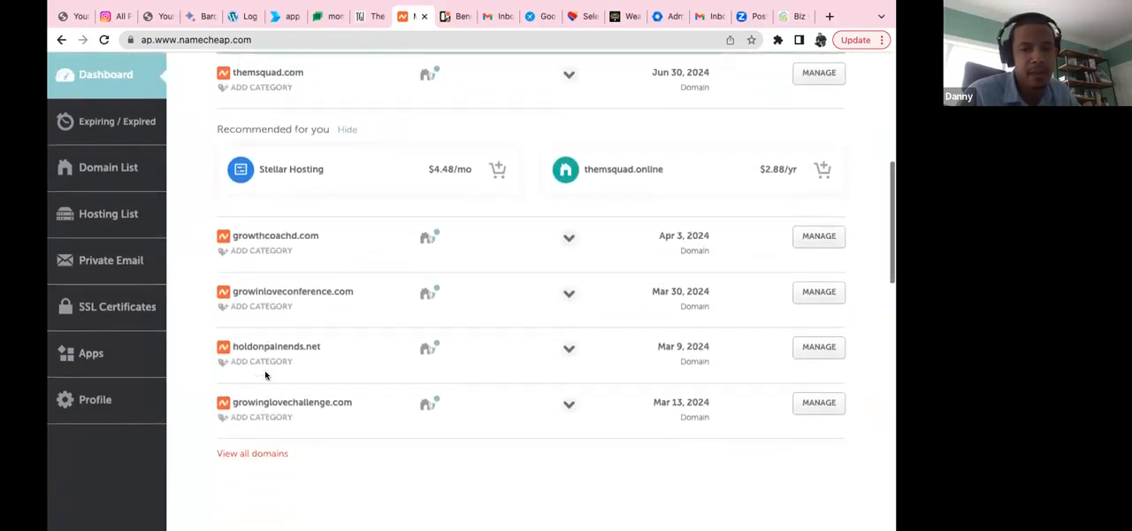
click(263, 425)
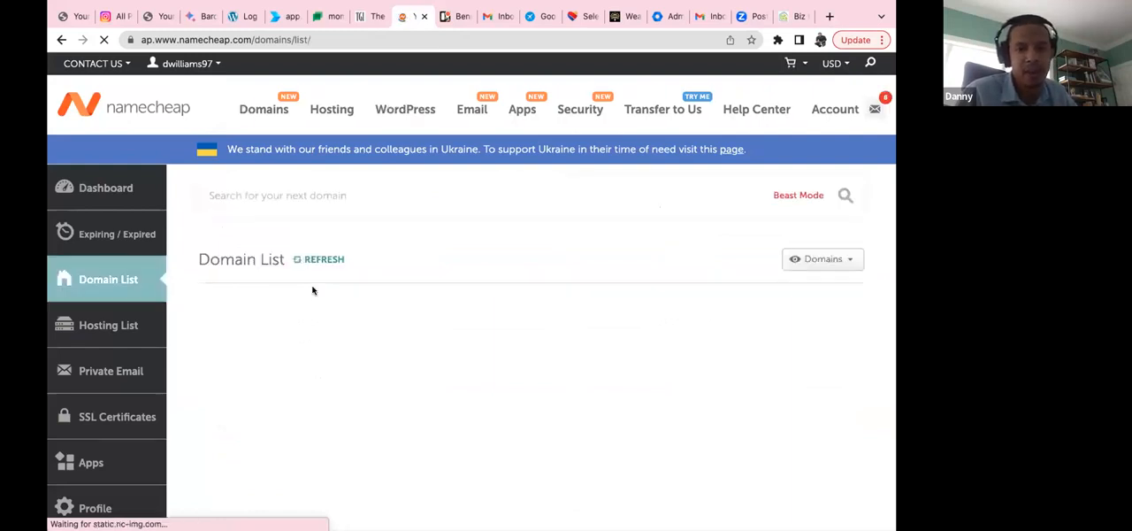
Step: Find letsgrowtogetherapp.com in the domain list and mark it as selected
scroll(312, 289, down, 5)
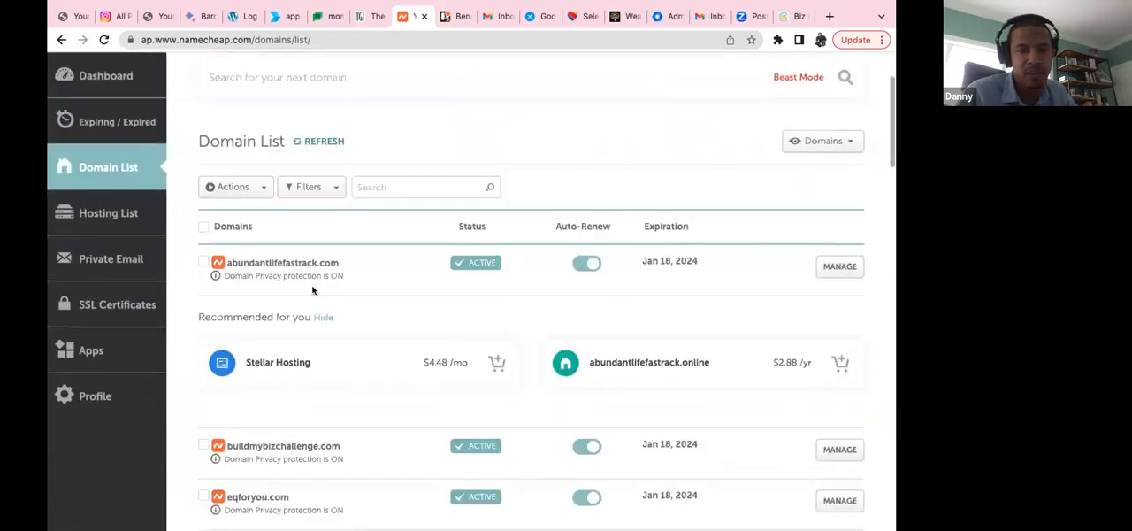
scroll(312, 289, down, 5)
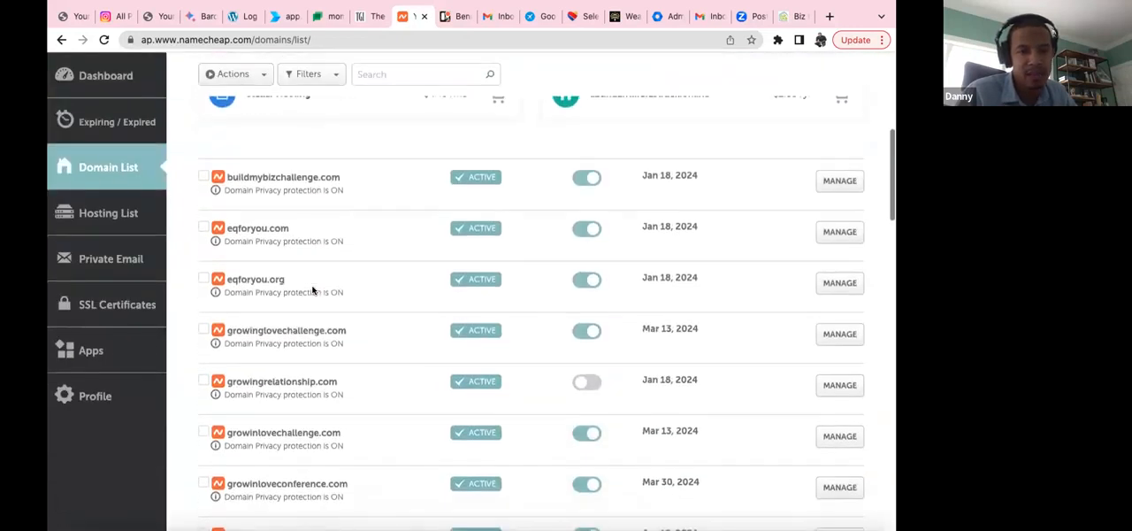
scroll(312, 288, down, 4)
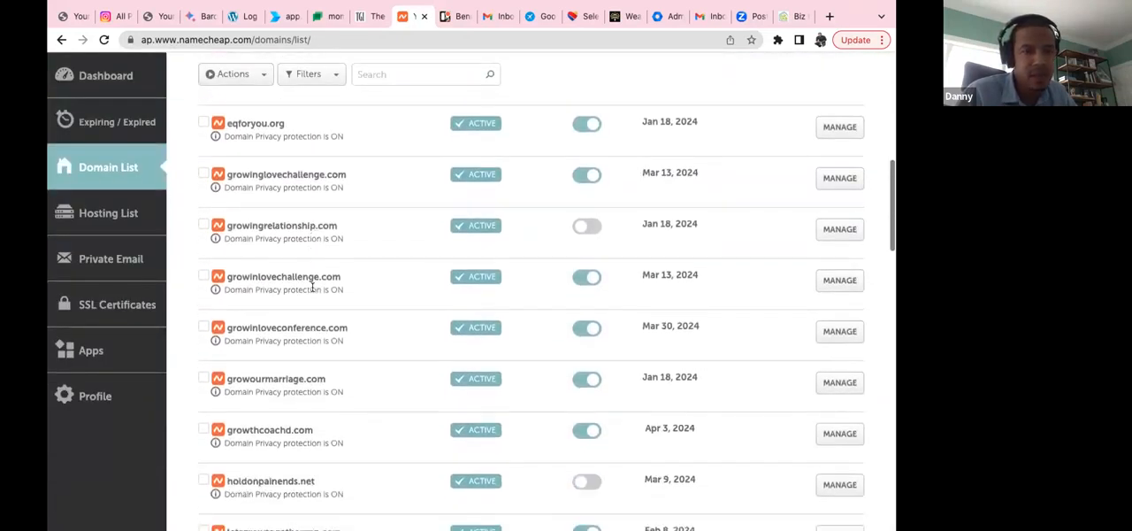
scroll(312, 289, down, 3)
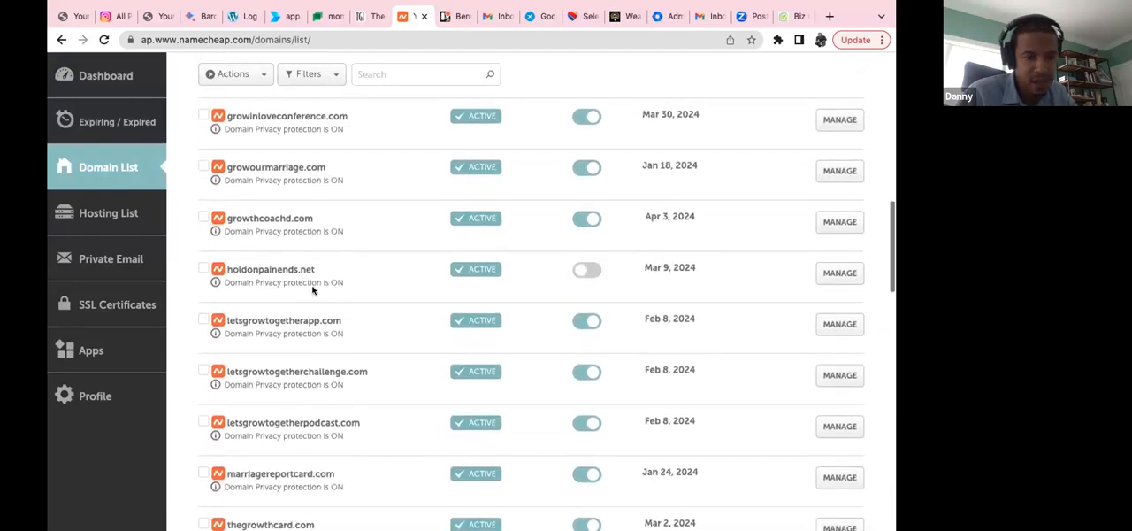
scroll(312, 290, down, 3)
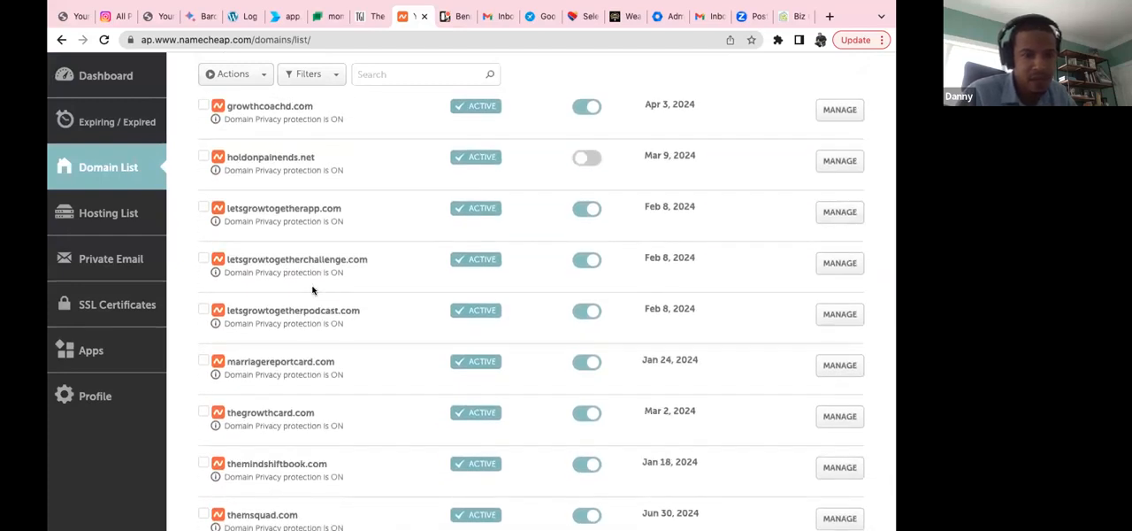
scroll(313, 289, down, 1)
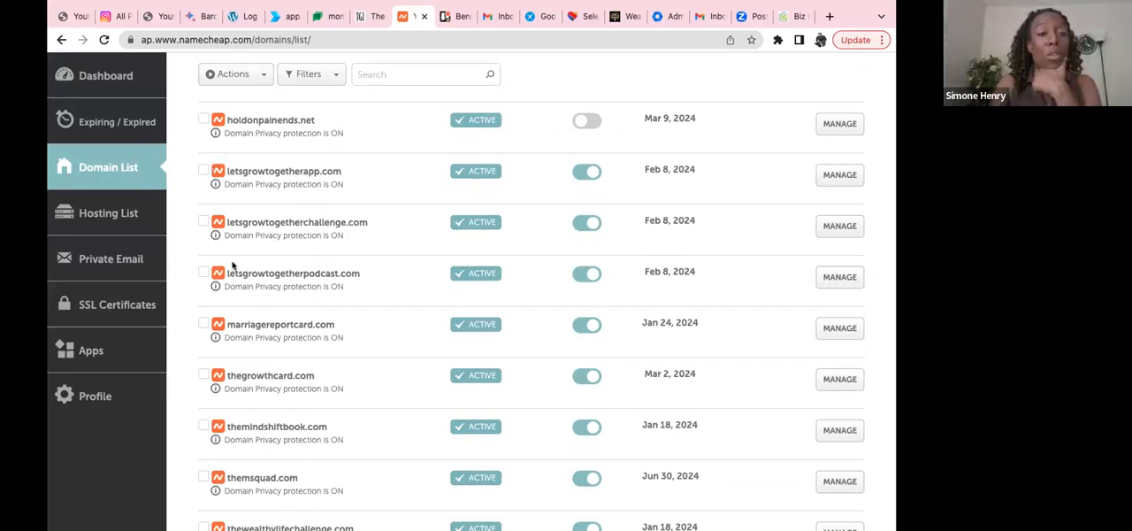
click(205, 172)
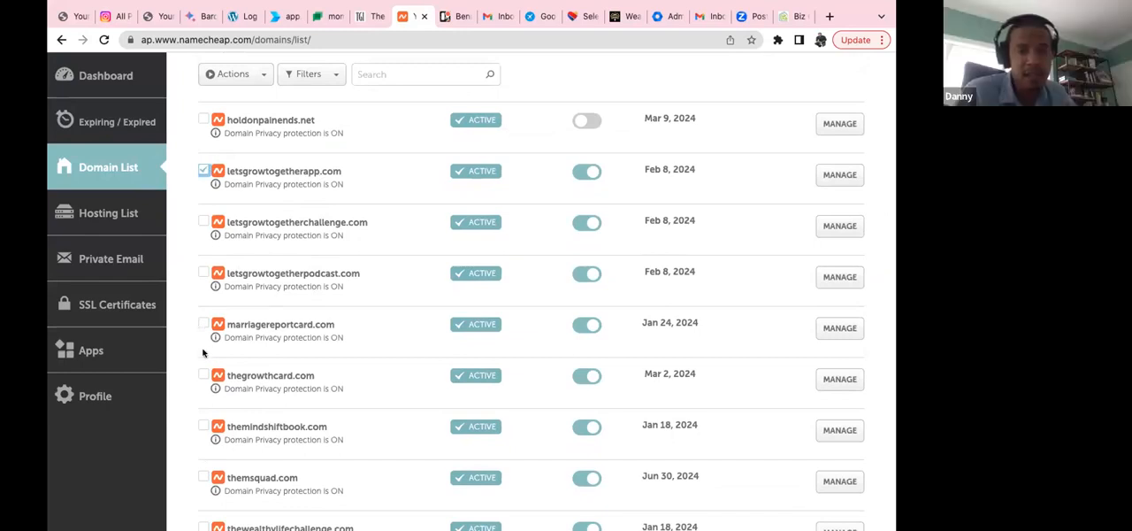
Step: Select and deselect themindshiftbook.com, then open the management page of letsgrowtogetherapp.com
click(202, 427)
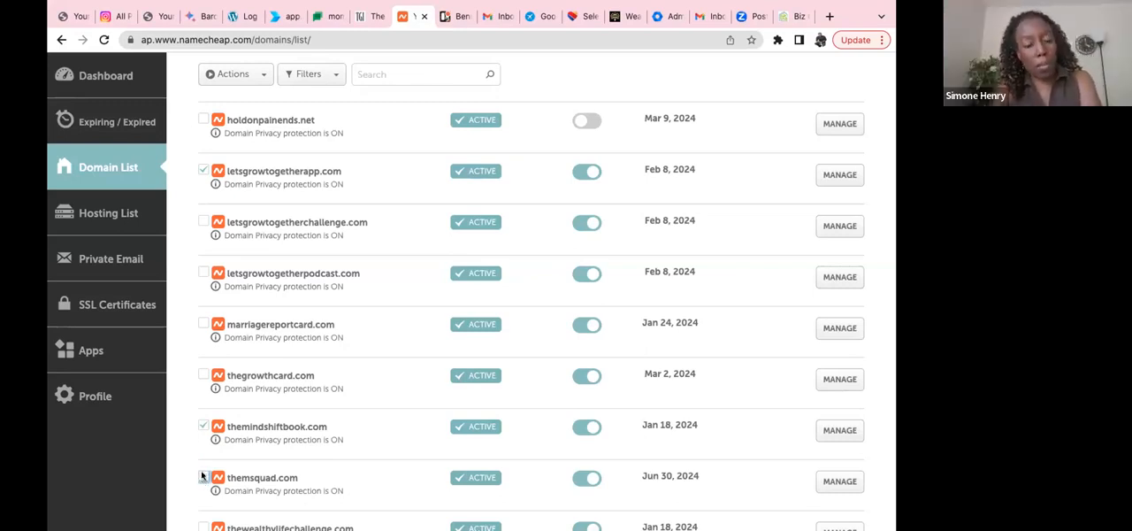
click(202, 427)
scroll(245, 332, up, 1)
scroll(245, 331, up, 1)
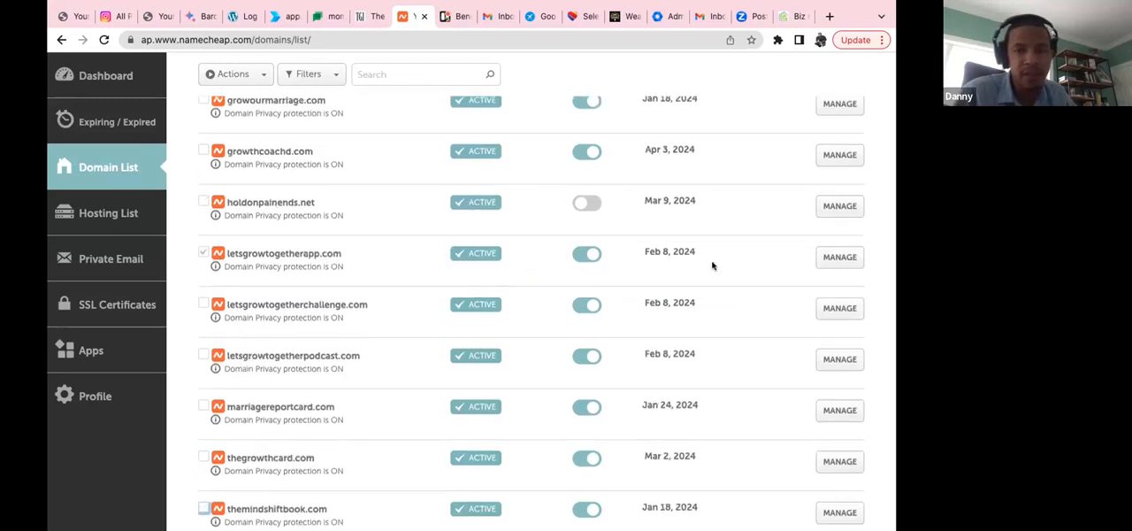
click(840, 257)
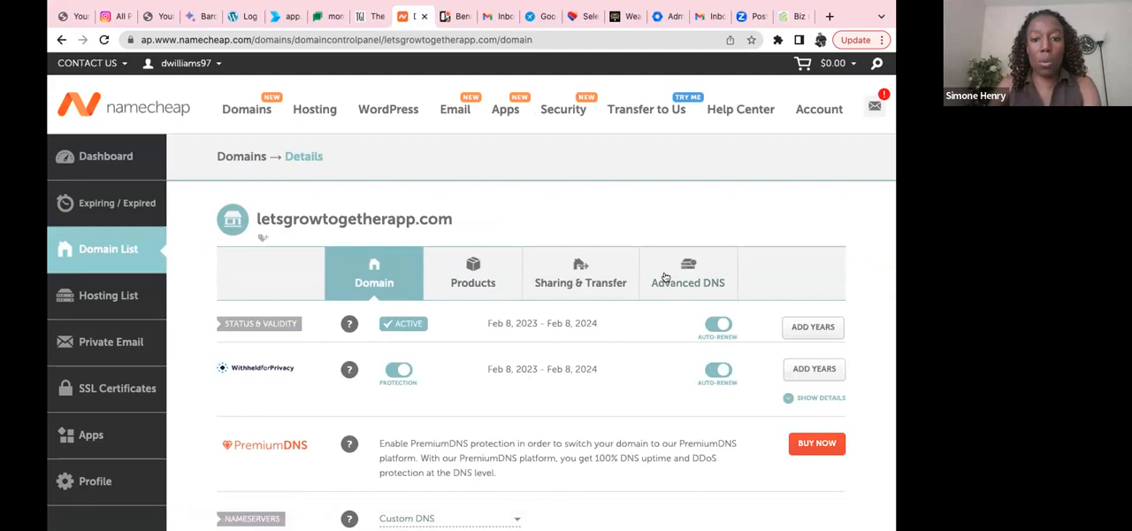
Step: Examine the letsgrowtogetherapp.com details, including its nameservers, redirects, domain contacts and other domain settings
scroll(620, 283, down, 1)
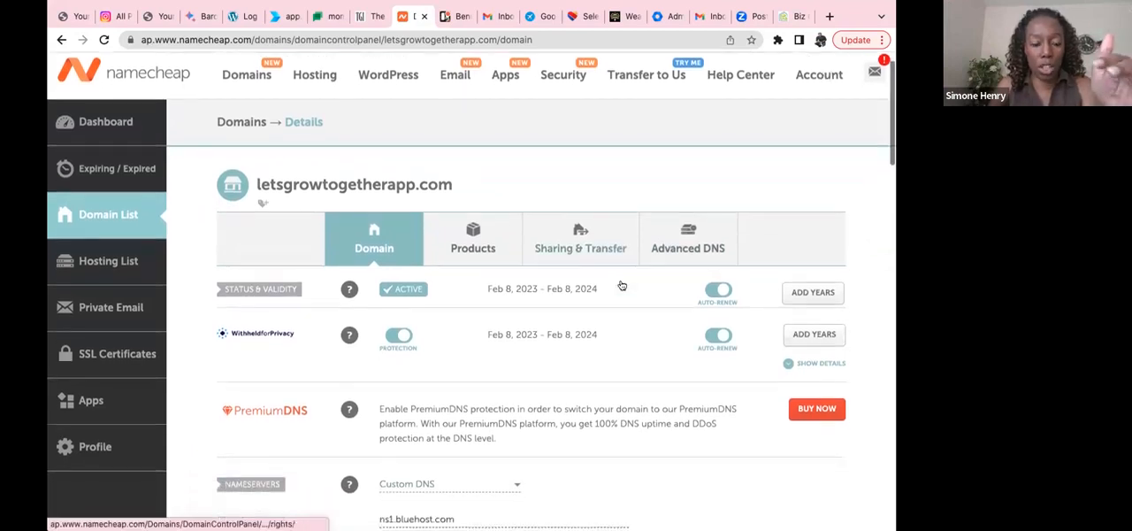
scroll(620, 283, down, 1)
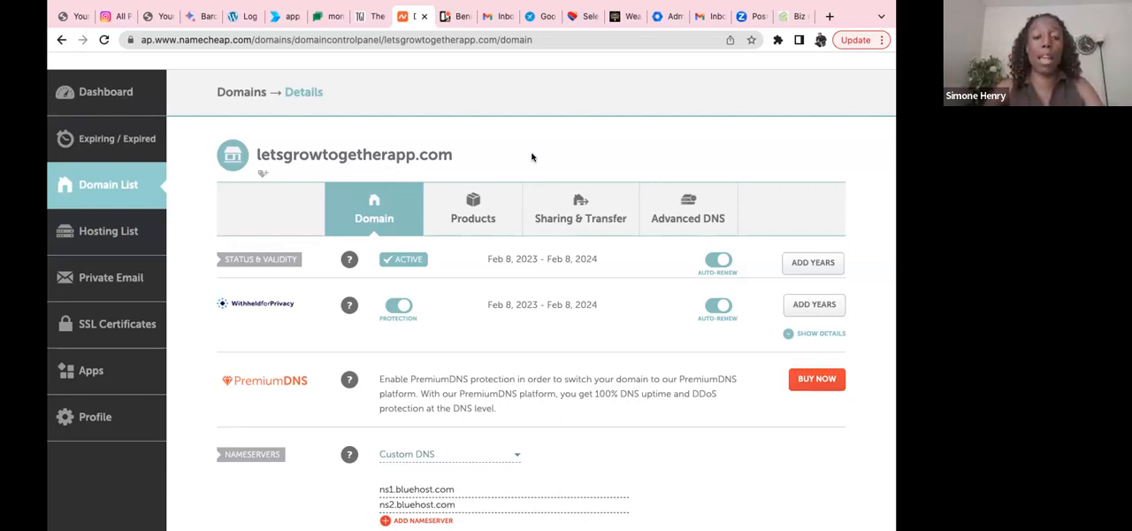
scroll(531, 156, down, 2)
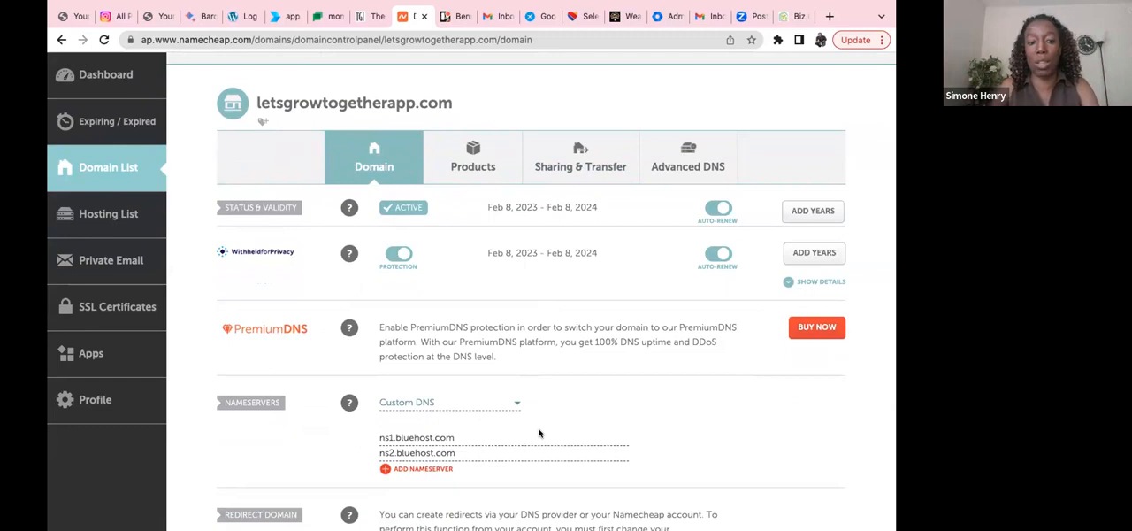
scroll(539, 434, down, 1)
scroll(539, 434, down, 5)
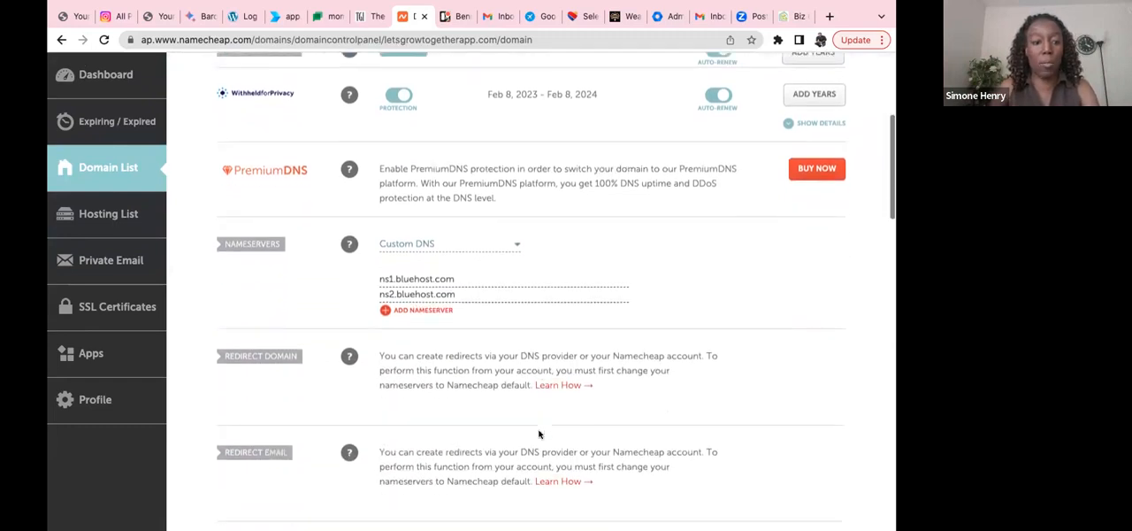
scroll(539, 433, down, 5)
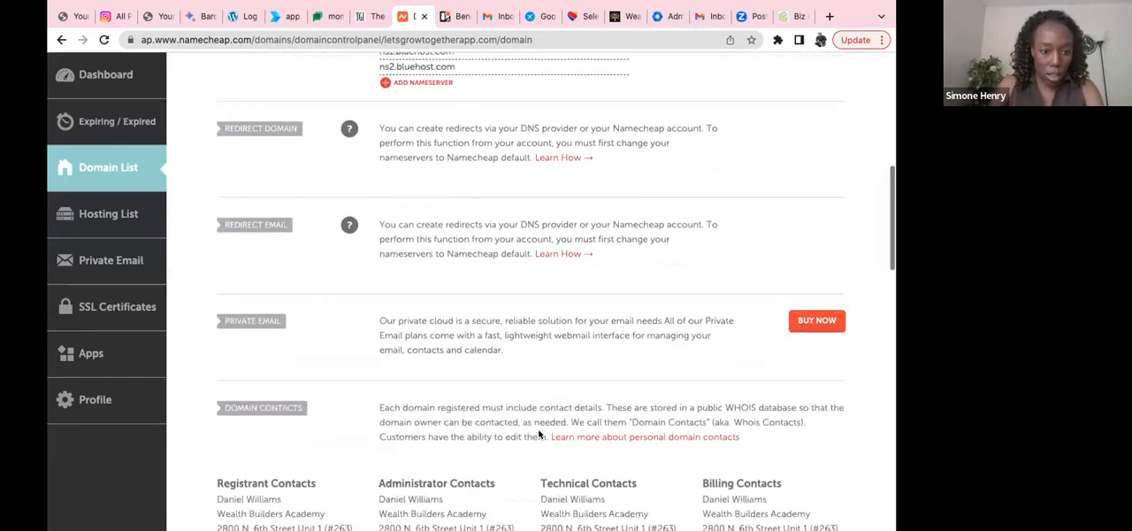
scroll(539, 434, down, 5)
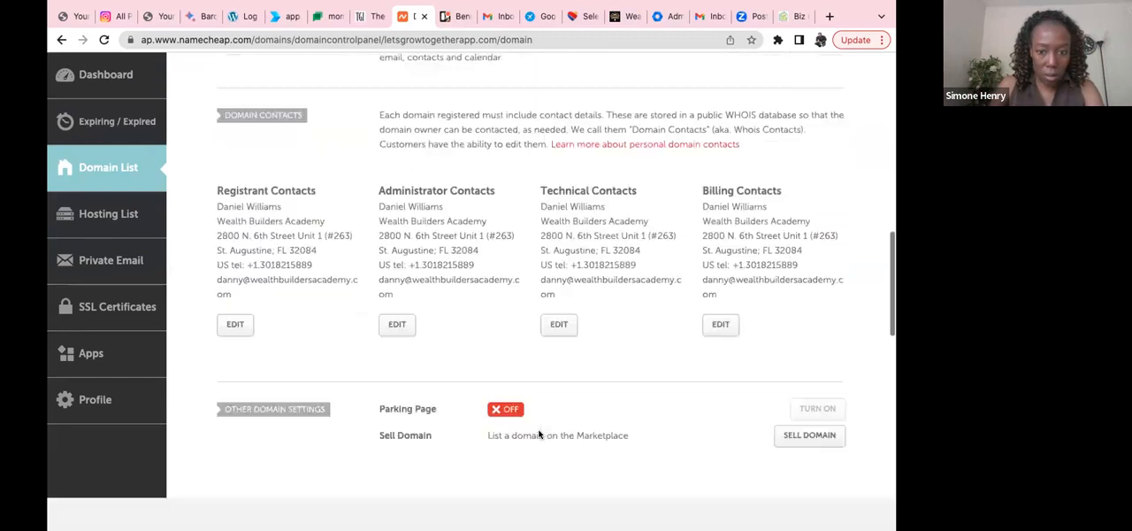
scroll(539, 434, down, 2)
scroll(539, 433, up, 4)
scroll(539, 433, up, 4)
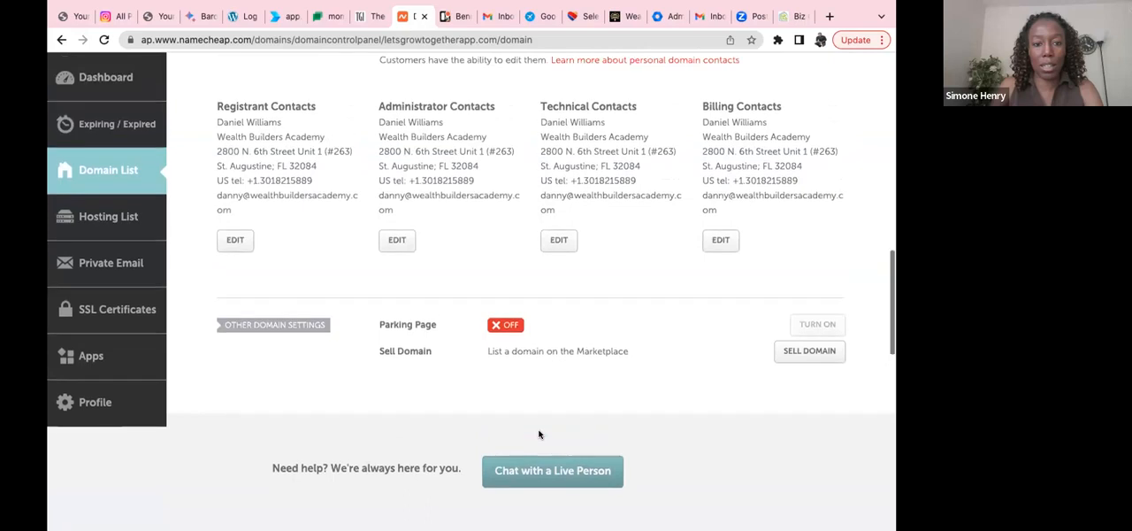
scroll(538, 434, up, 5)
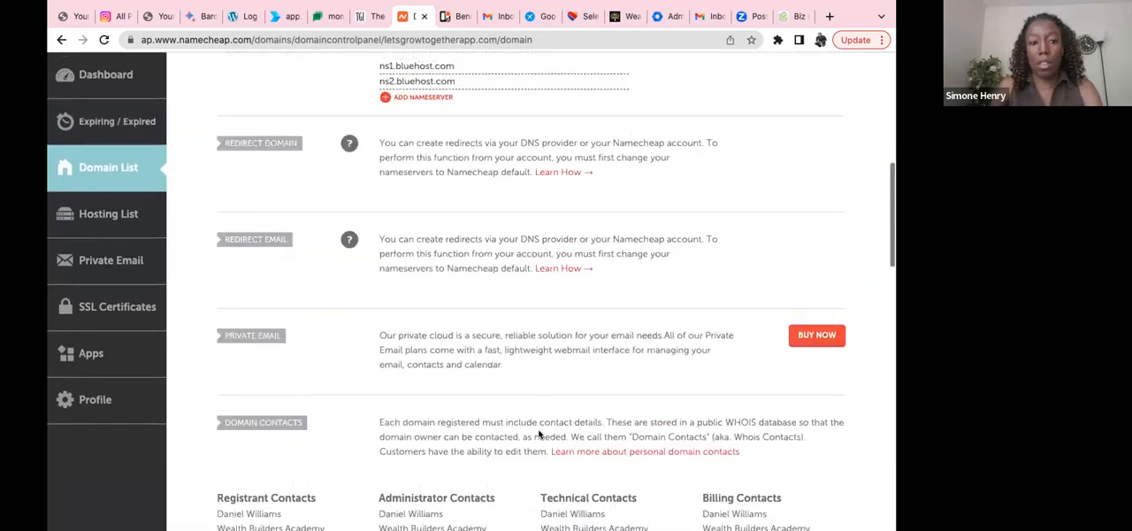
scroll(539, 434, up, 3)
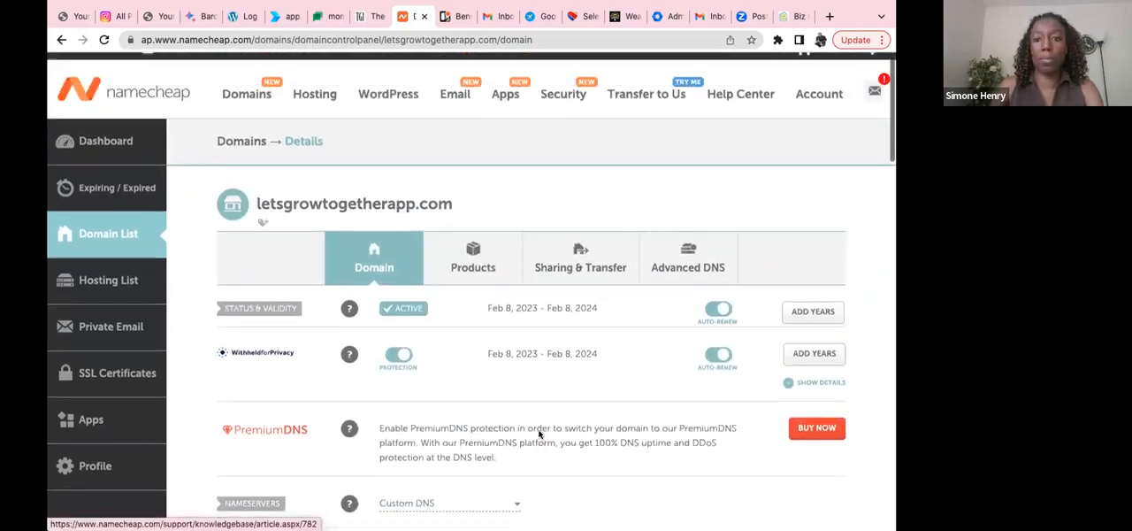
Step: Open the Advanced DNS settings of letsgrowtogetherapp.com and review the host record, mail and personal DNS server sections
click(682, 275)
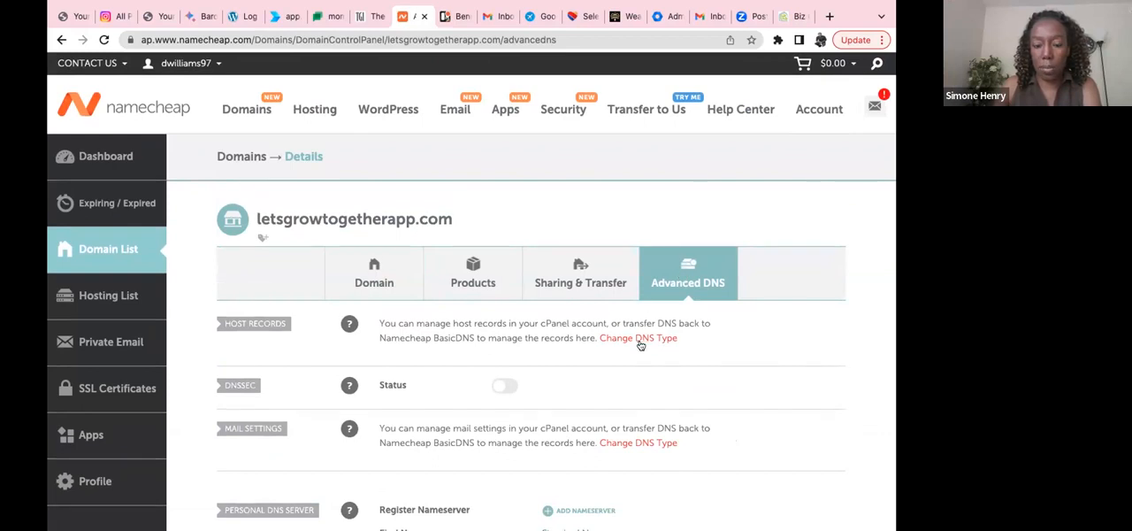
scroll(641, 345, down, 5)
scroll(640, 345, down, 2)
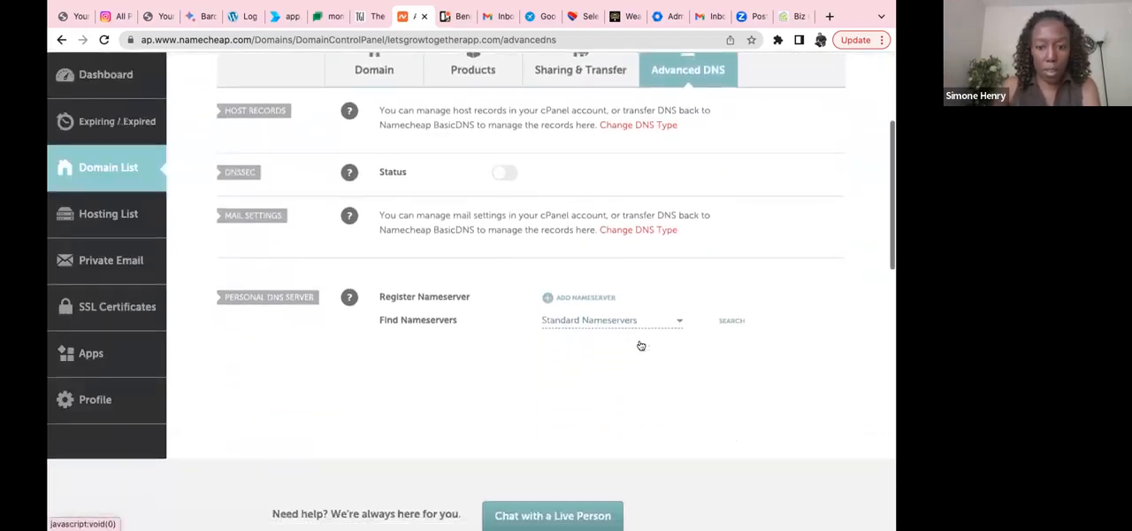
scroll(640, 345, up, 1)
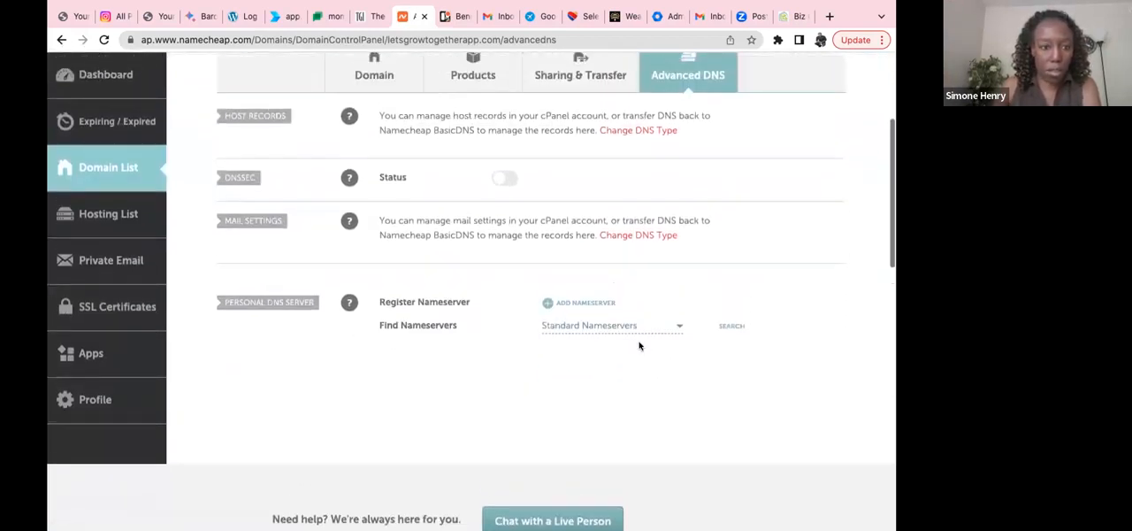
scroll(641, 345, up, 1)
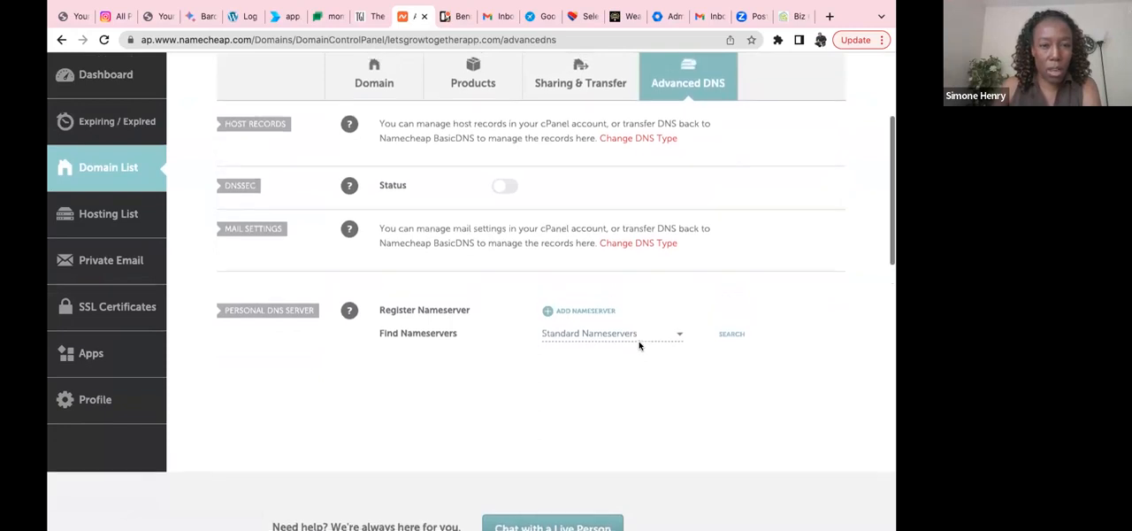
scroll(641, 345, up, 1)
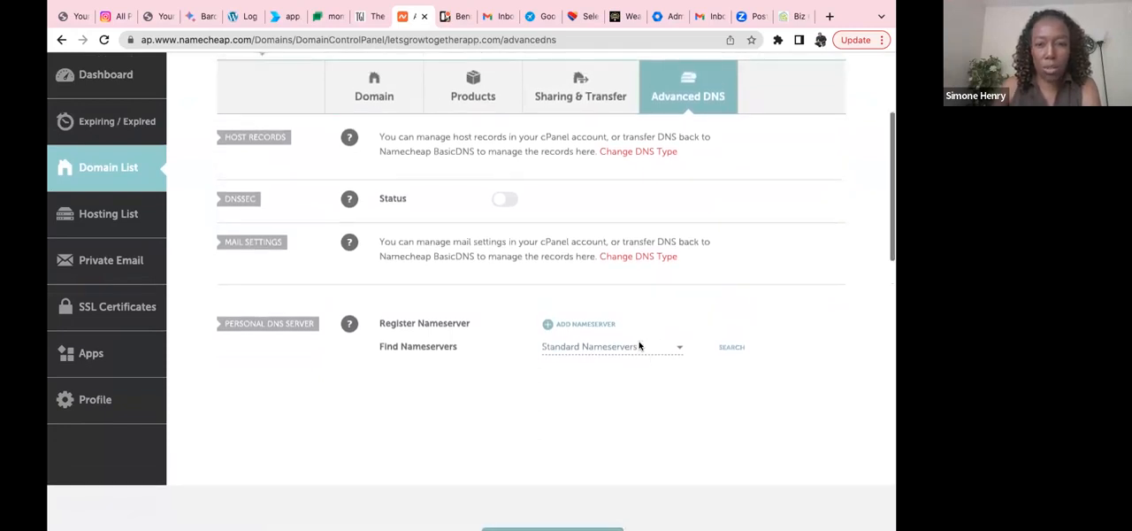
scroll(640, 345, up, 2)
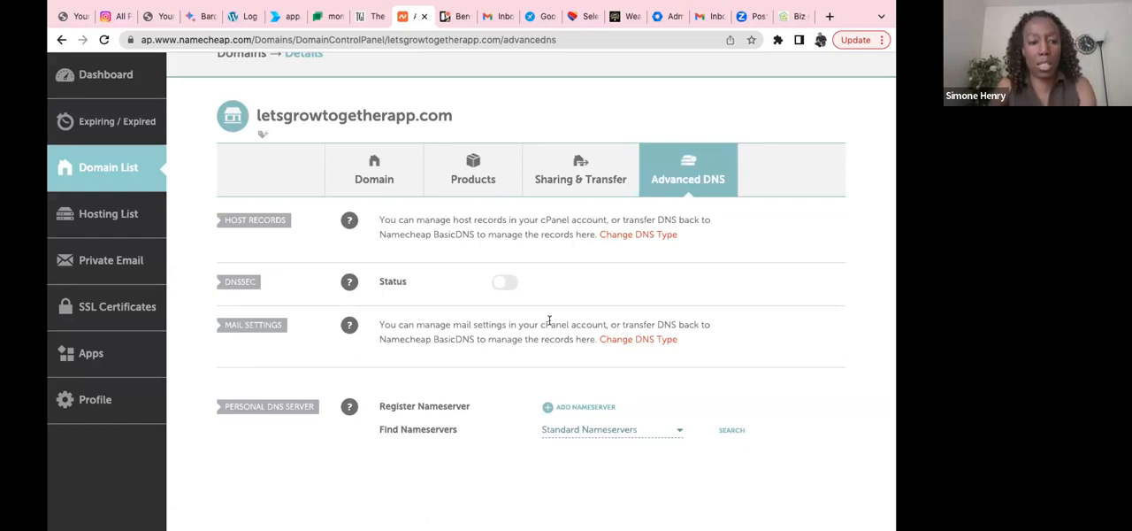
Step: Follow the option to change the DNS type for host records and examine the domain's nameserver and redirect settings
click(638, 235)
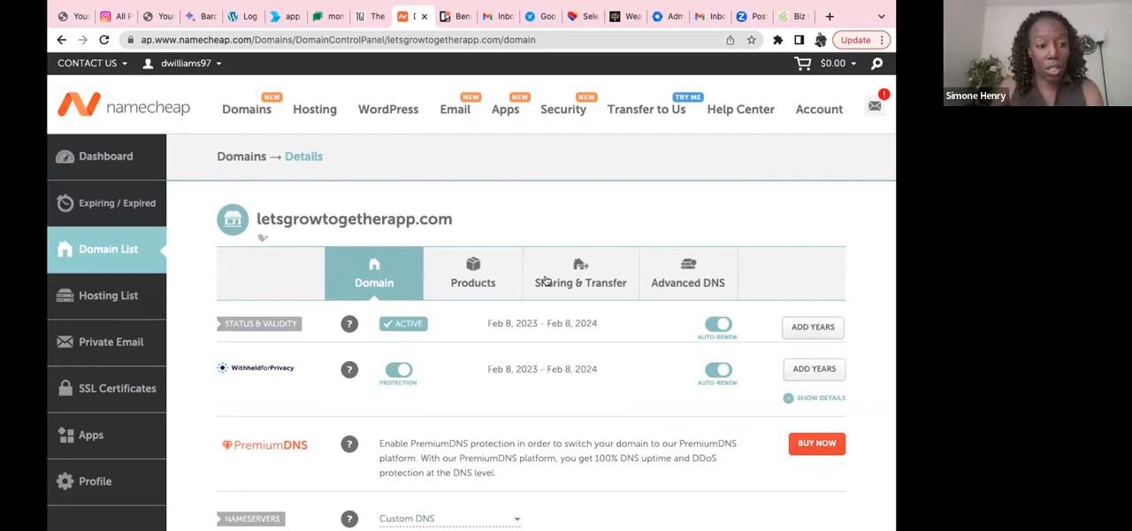
scroll(543, 276, down, 5)
scroll(545, 280, down, 1)
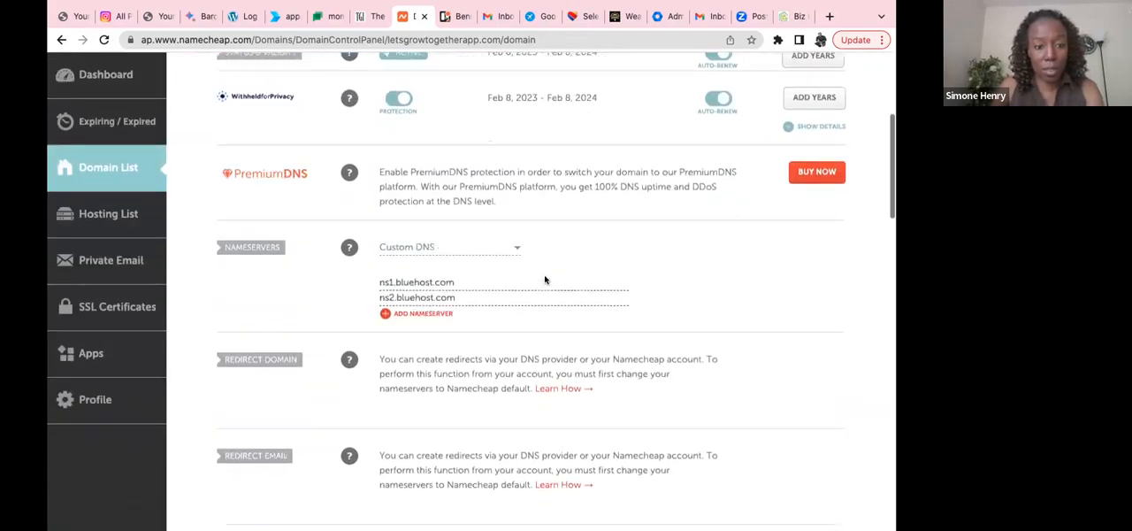
scroll(545, 279, down, 3)
scroll(545, 280, up, 4)
scroll(545, 279, down, 5)
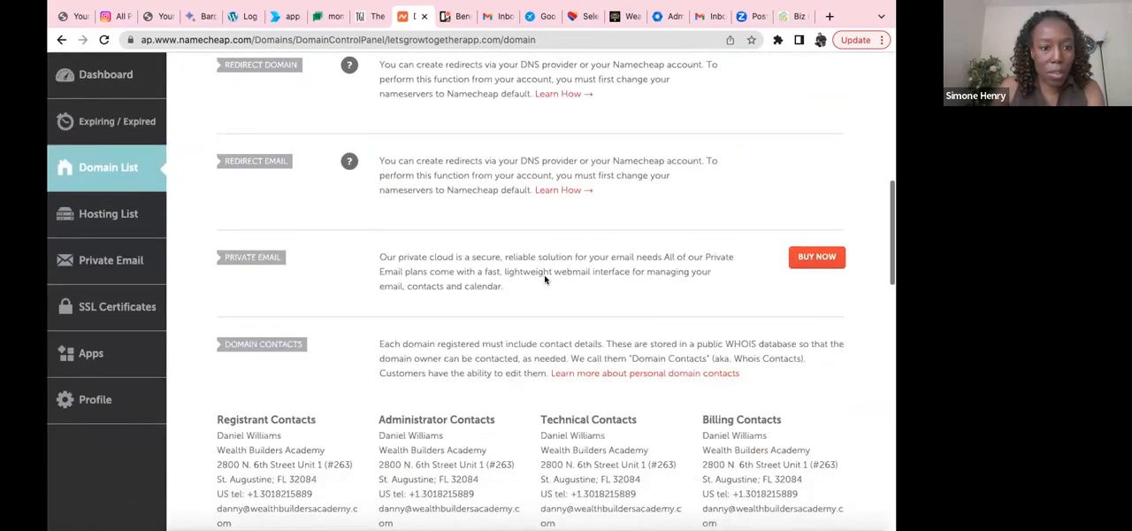
scroll(545, 276, up, 7)
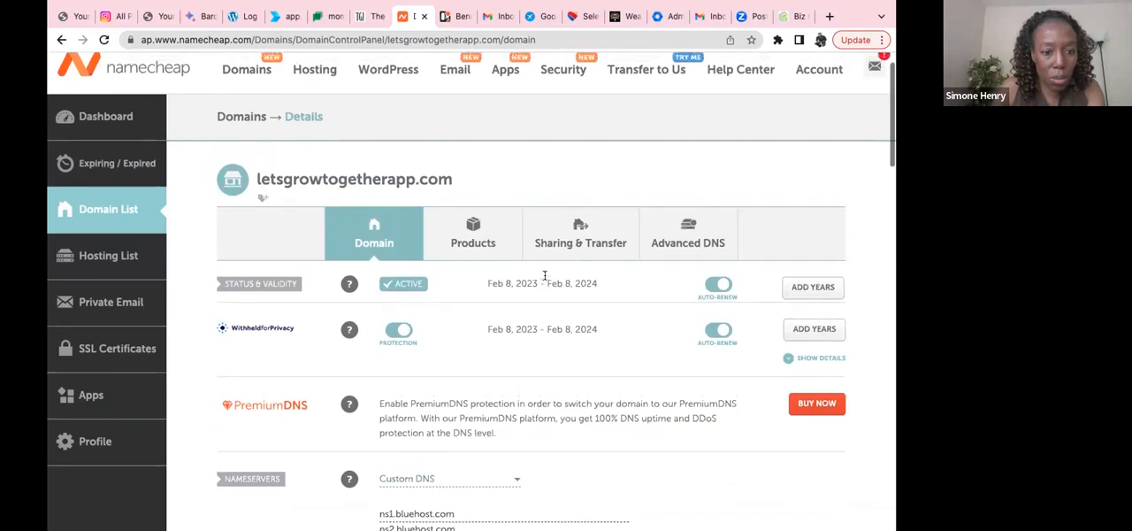
scroll(545, 276, up, 1)
scroll(545, 276, down, 1)
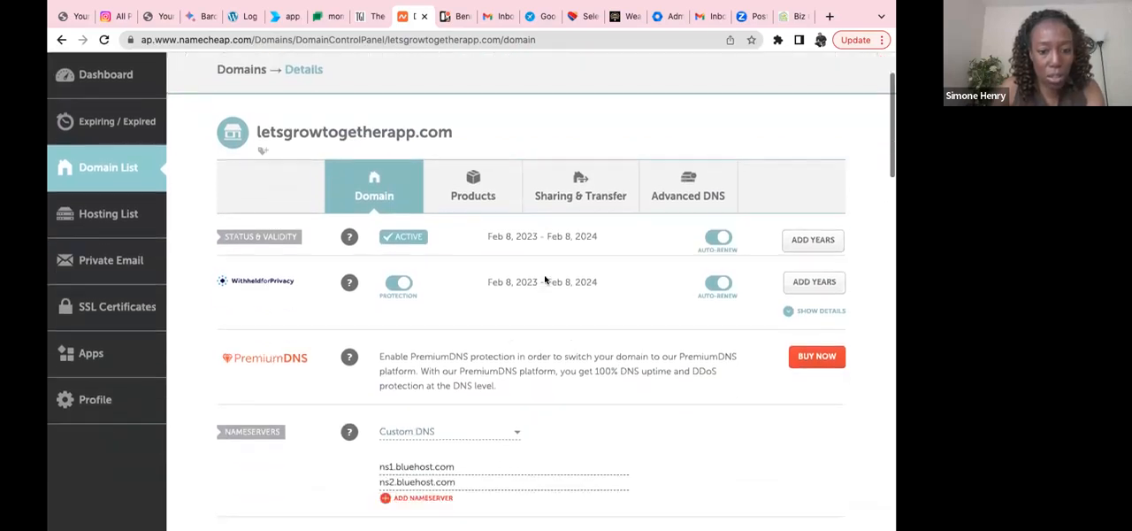
scroll(546, 279, down, 2)
scroll(546, 278, down, 4)
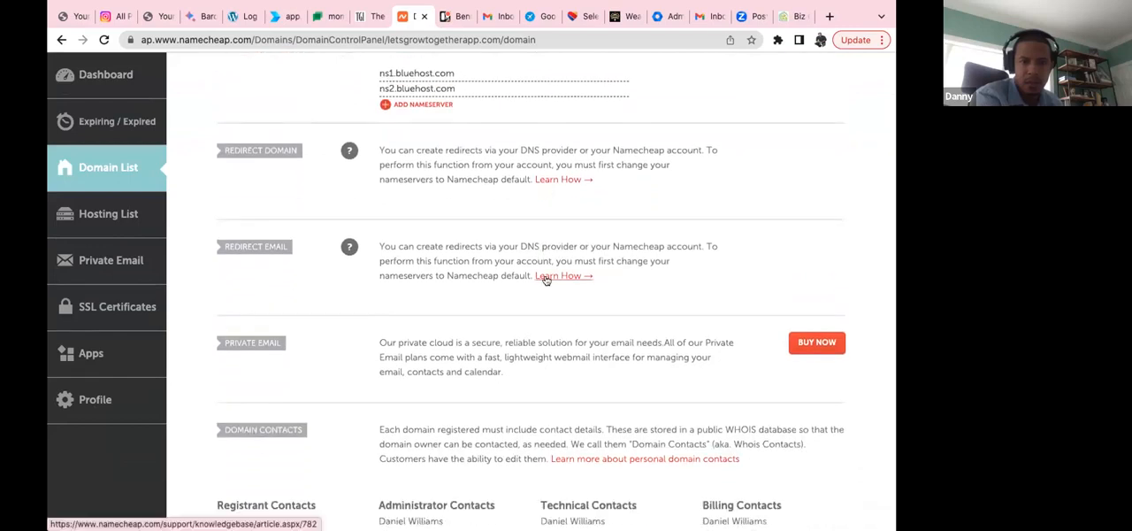
Step: Examine the letsgrowtogetherapp.com domain page for DNS options, from its nameservers and redirects to its contacts and other domain settings
scroll(546, 279, down, 3)
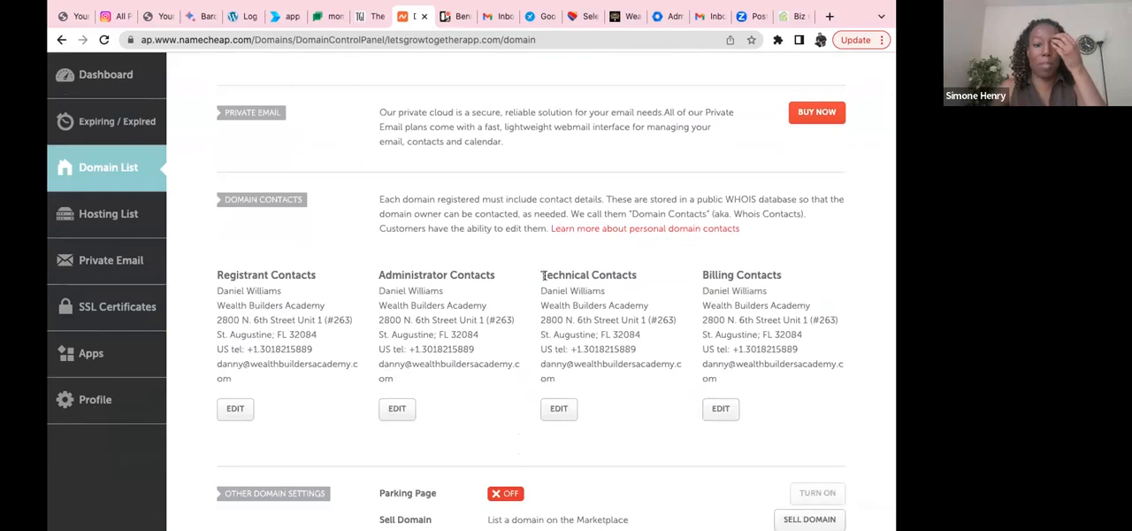
scroll(545, 277, up, 6)
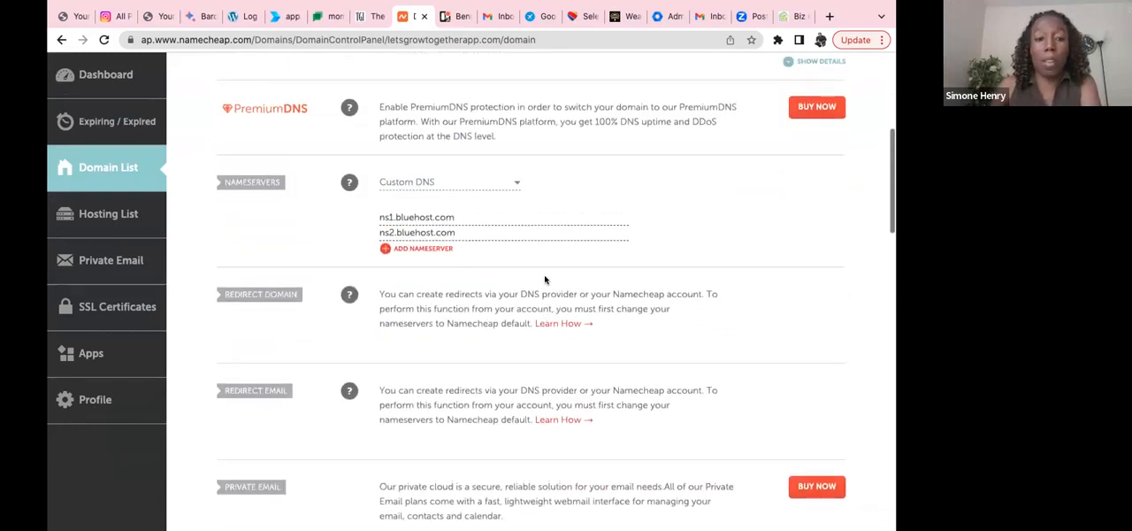
scroll(545, 279, up, 1)
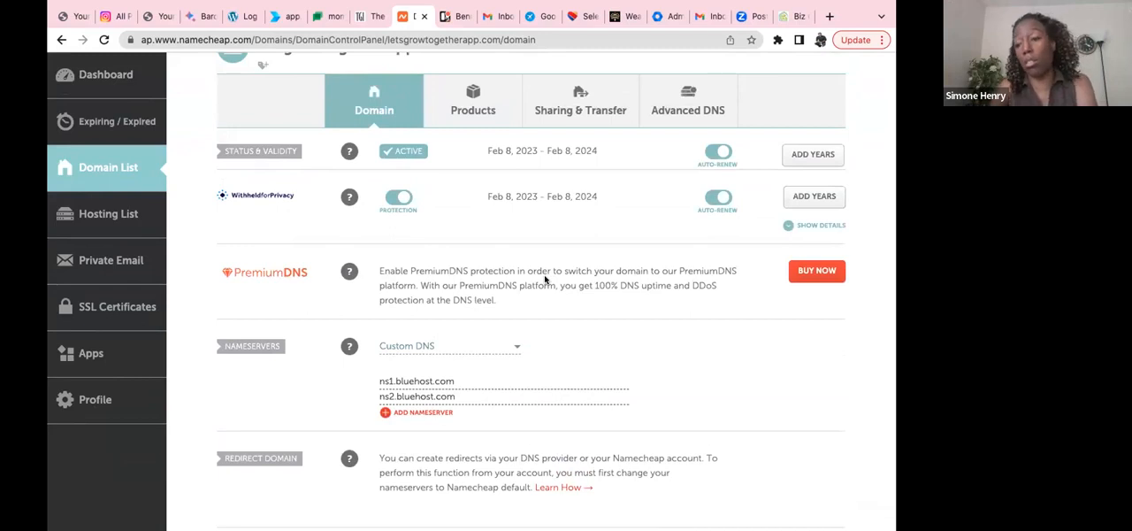
scroll(545, 279, down, 5)
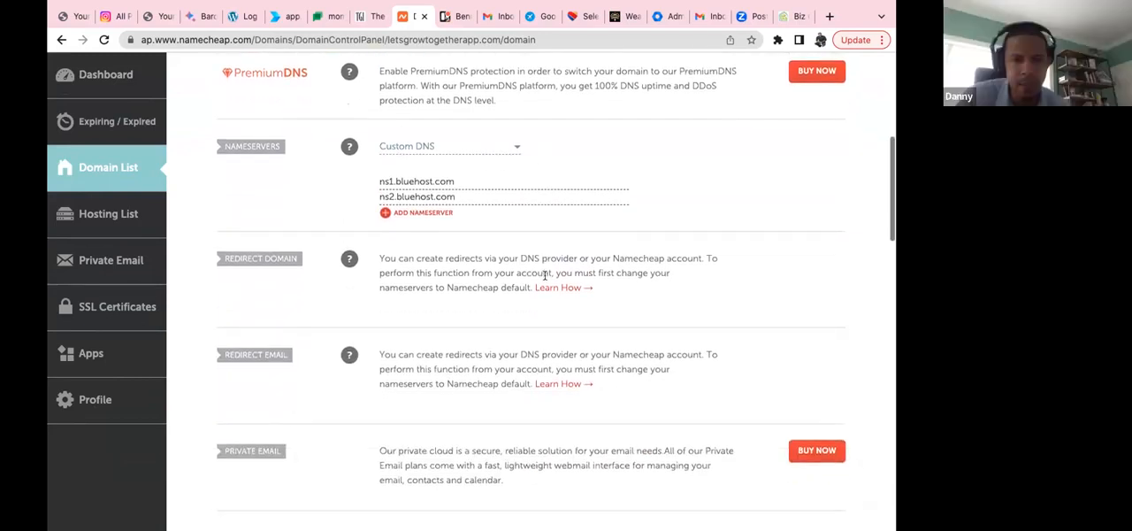
scroll(545, 276, down, 5)
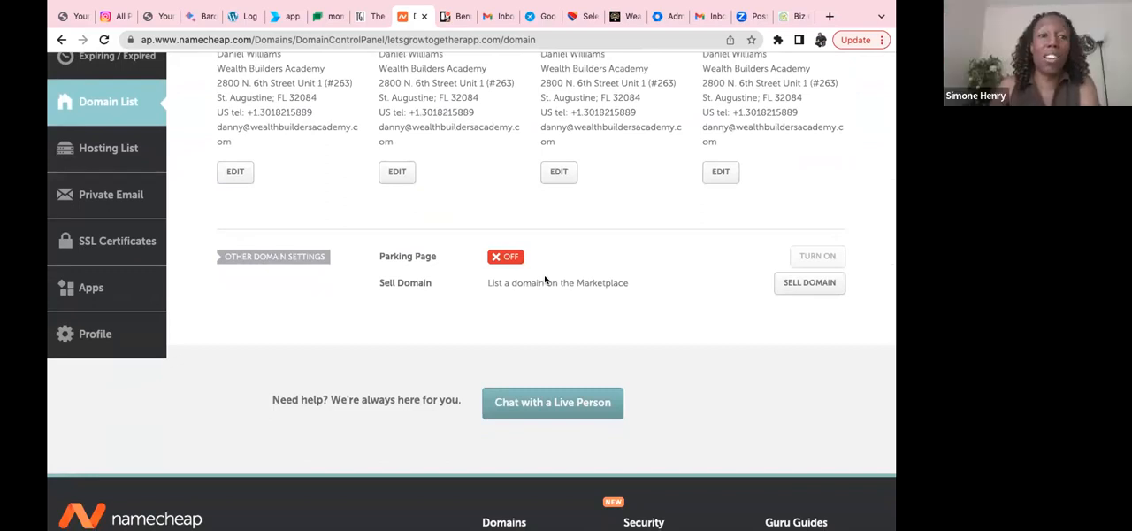
scroll(545, 278, up, 4)
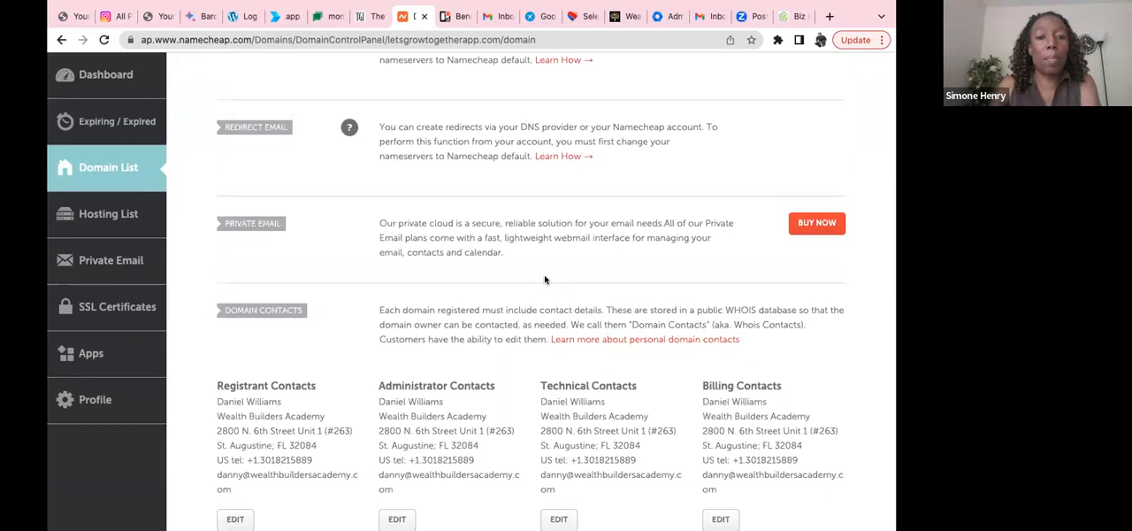
scroll(545, 280, up, 2)
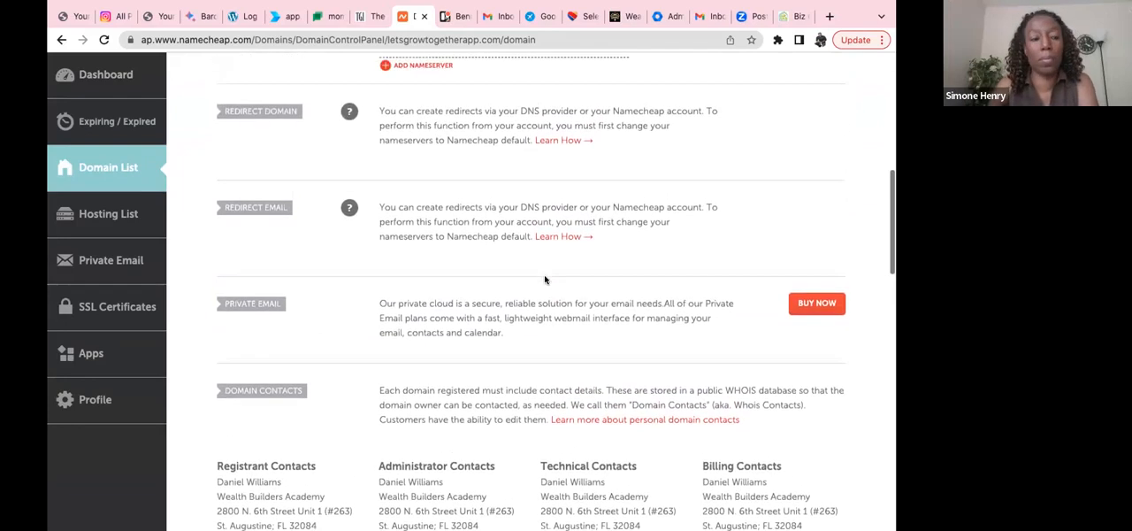
scroll(545, 279, up, 1)
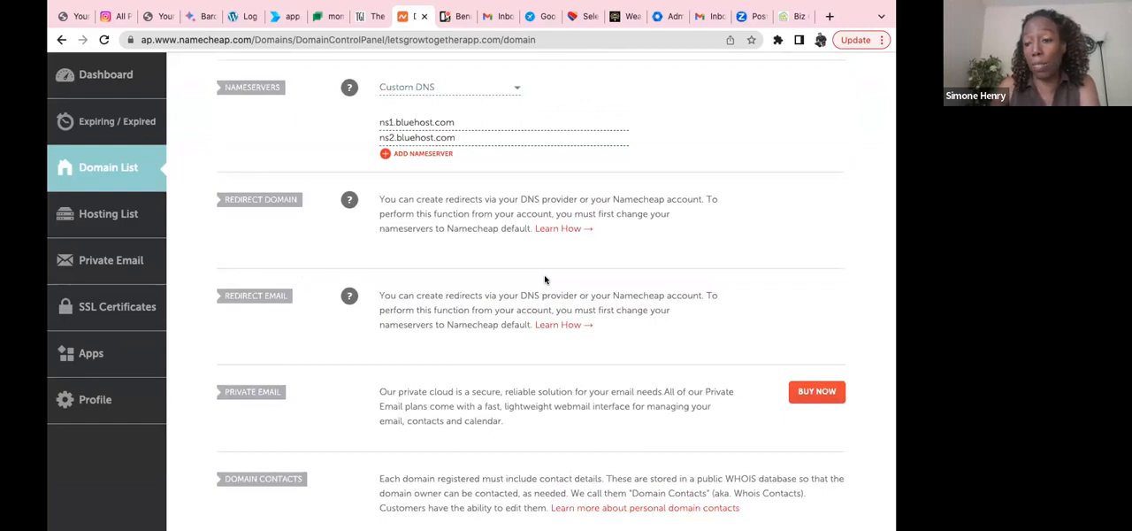
scroll(545, 280, up, 6)
scroll(545, 277, up, 2)
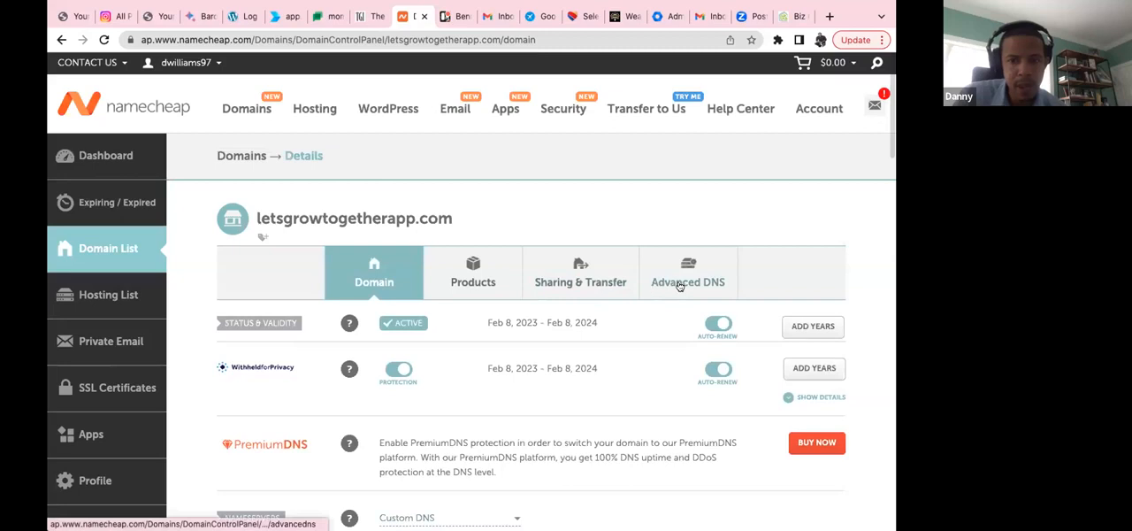
Step: Expand the WithheldforPrivacy details of letsgrowtogetherapp.com and review them along with the nameserver section
click(789, 400)
scroll(710, 436, down, 2)
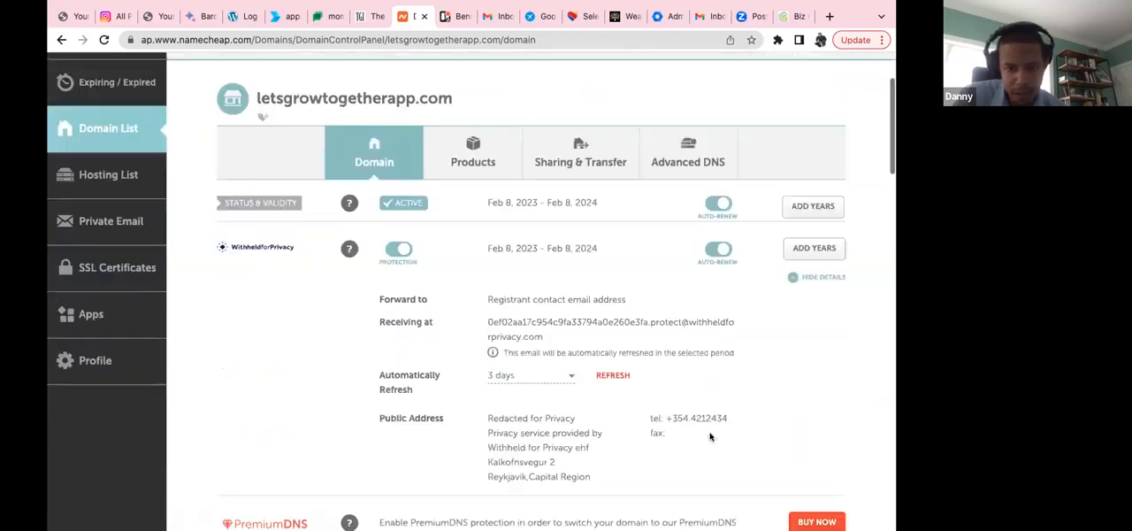
scroll(709, 436, down, 1)
scroll(709, 436, down, 2)
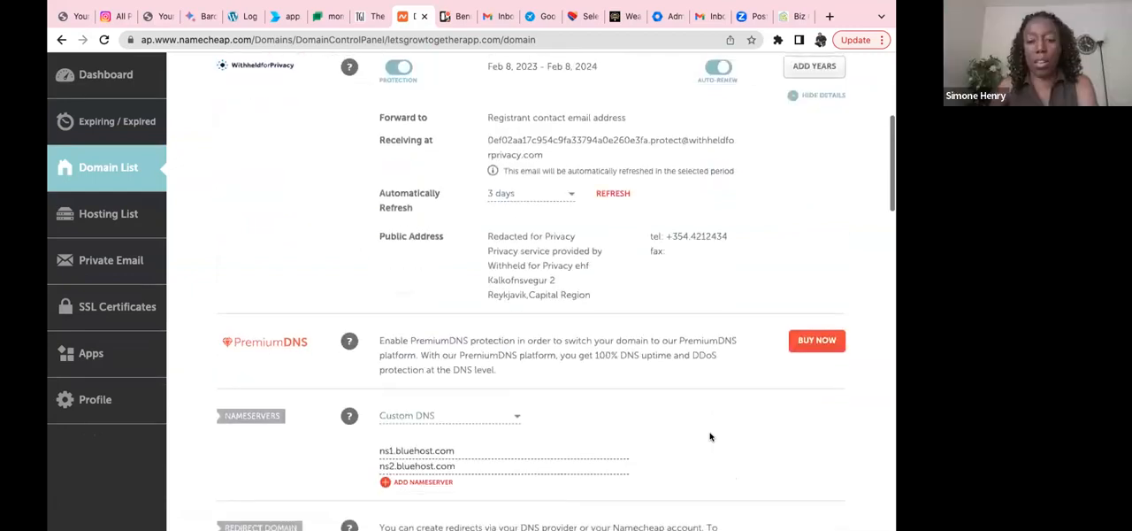
scroll(710, 436, down, 2)
scroll(709, 436, down, 2)
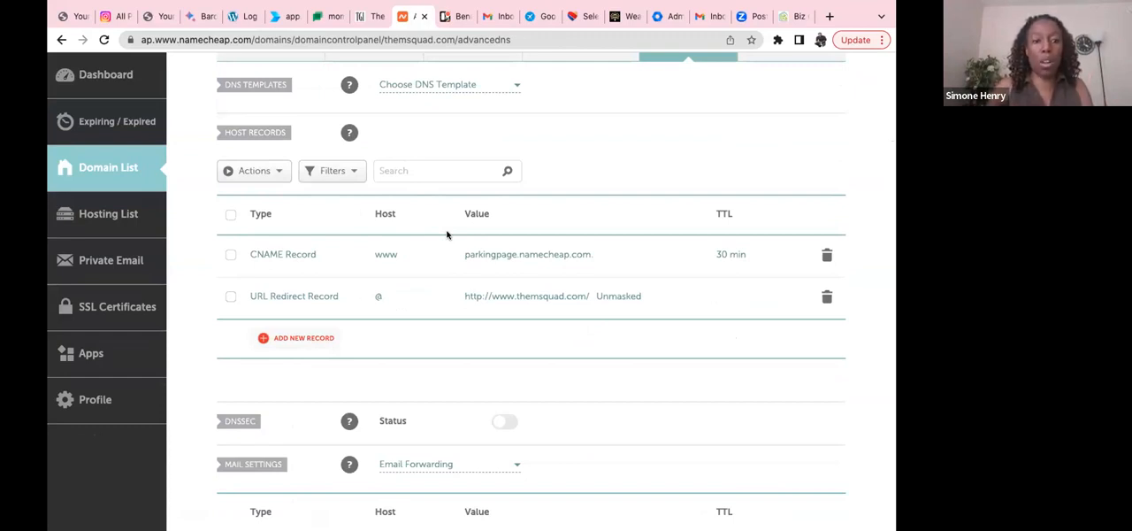
Step: Delete the URL Redirect record for host @ from the Advanced DNS host records of themsquad.com
scroll(447, 234, down, 1)
scroll(447, 234, up, 2)
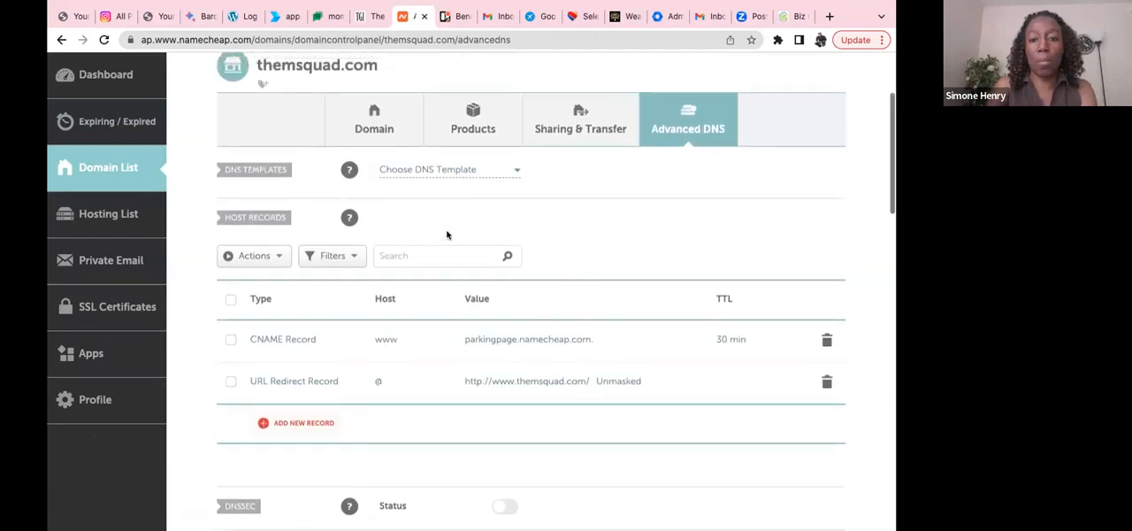
scroll(447, 234, up, 1)
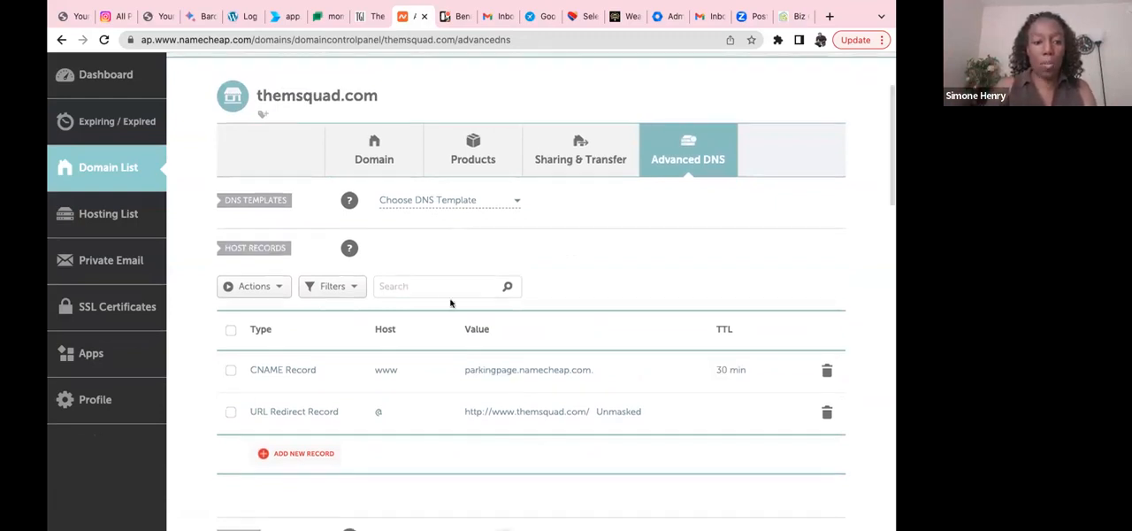
scroll(521, 399, down, 1)
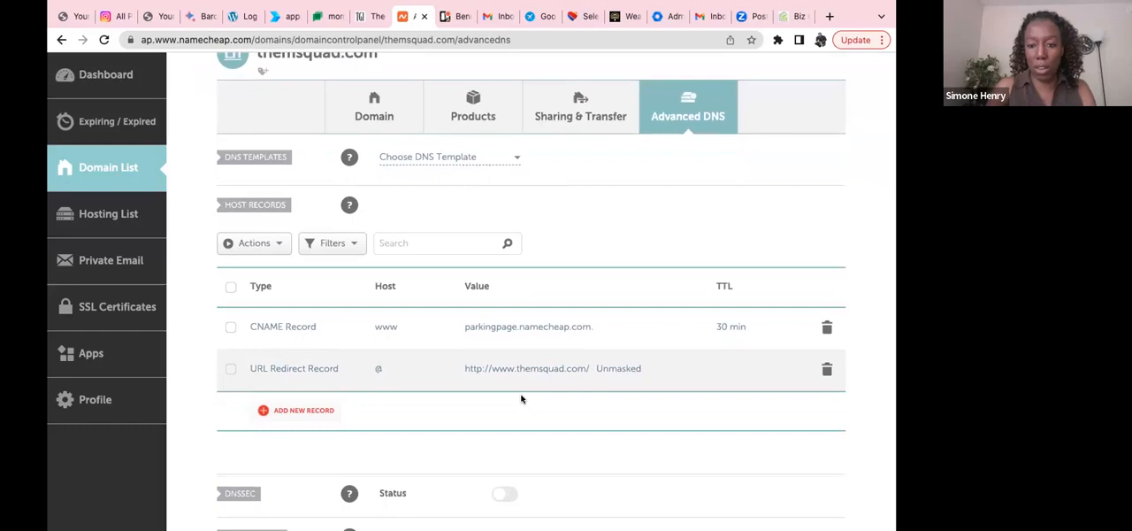
scroll(521, 399, down, 2)
scroll(521, 399, down, 1)
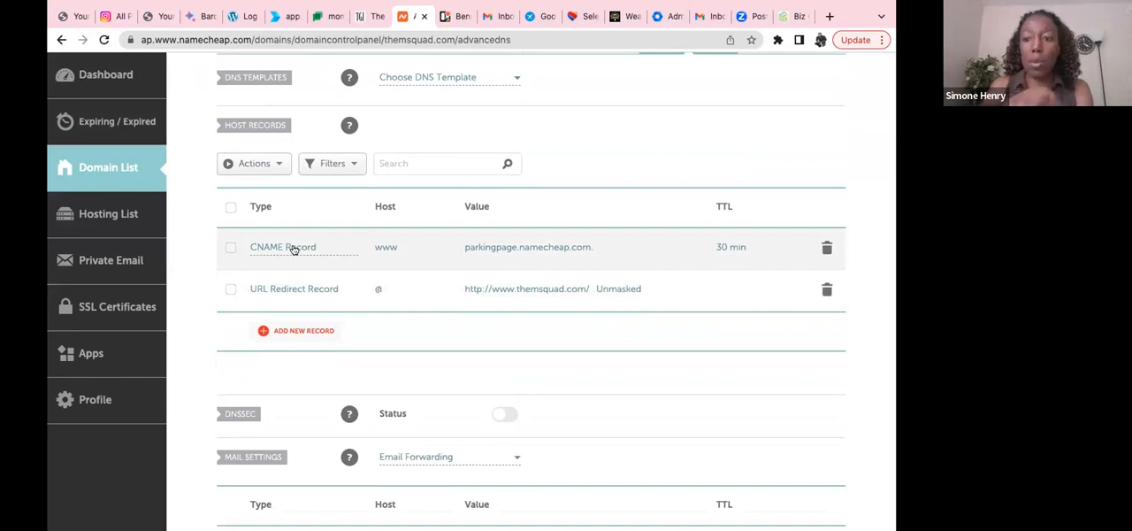
click(230, 290)
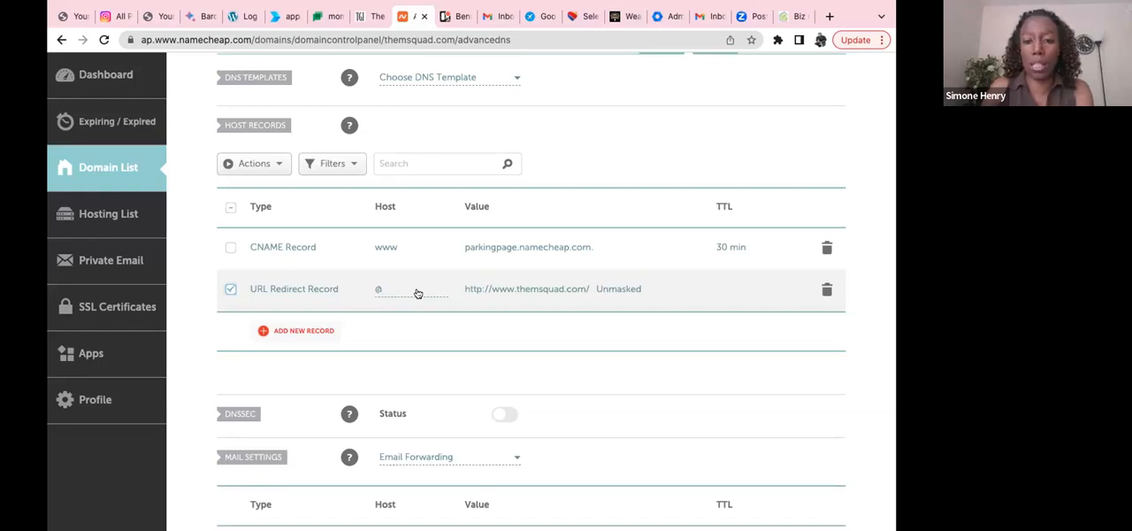
click(827, 291)
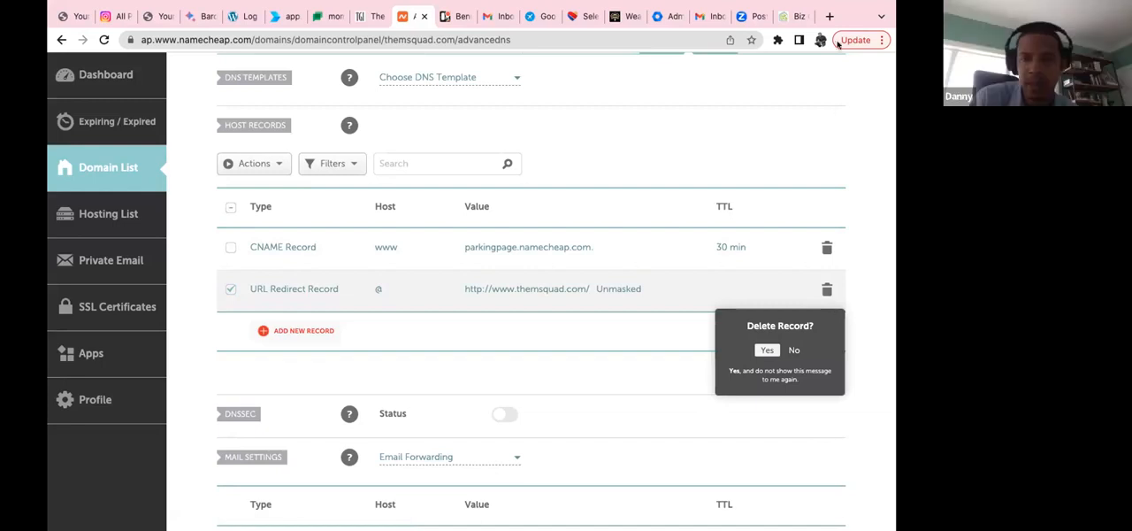
click(767, 350)
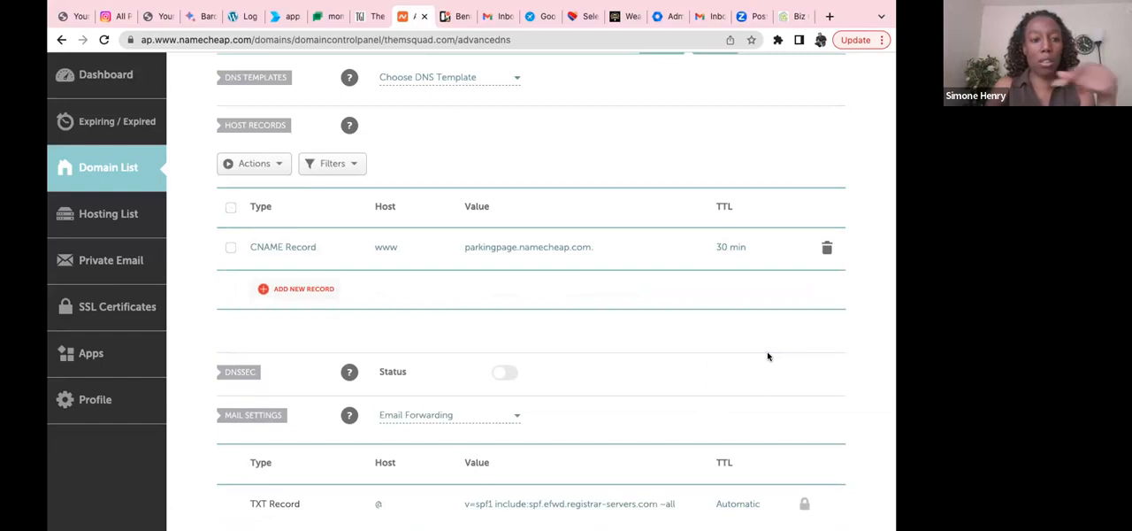
Step: Open the www CNAME record of themsquad.com for editing and look through the available record types
click(326, 246)
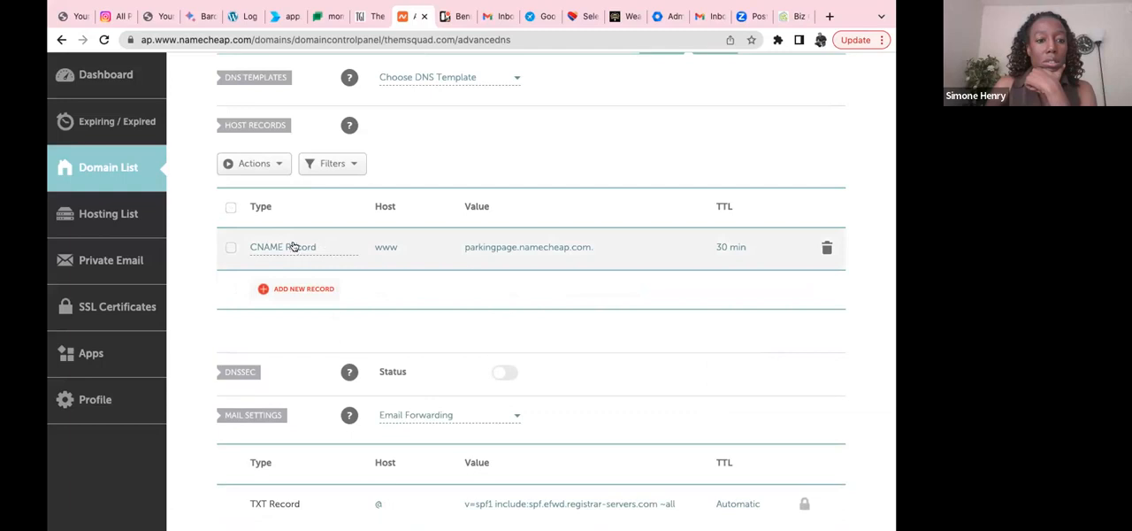
click(294, 245)
scroll(305, 310, up, 1)
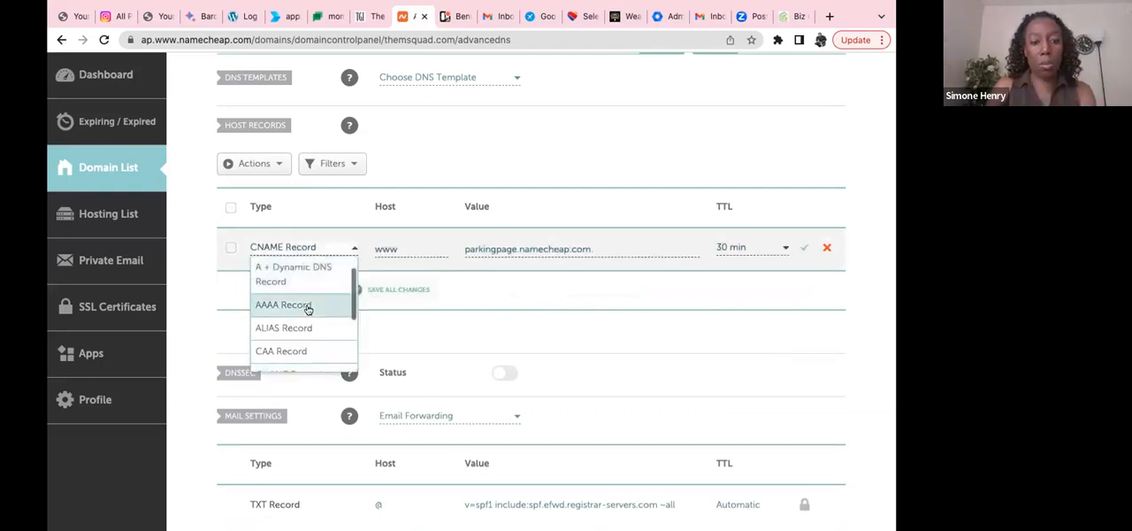
scroll(307, 309, down, 4)
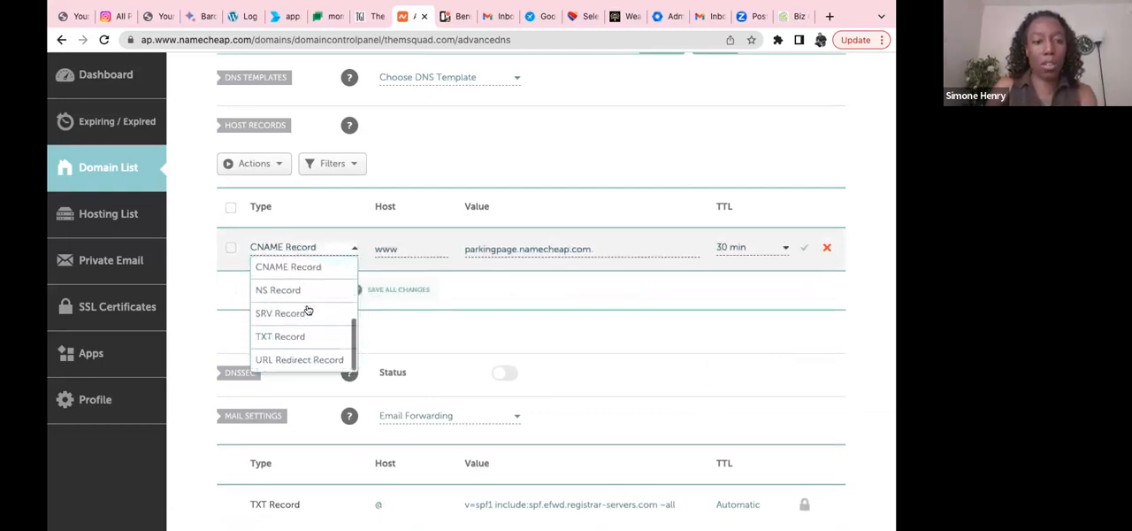
scroll(306, 311, down, 1)
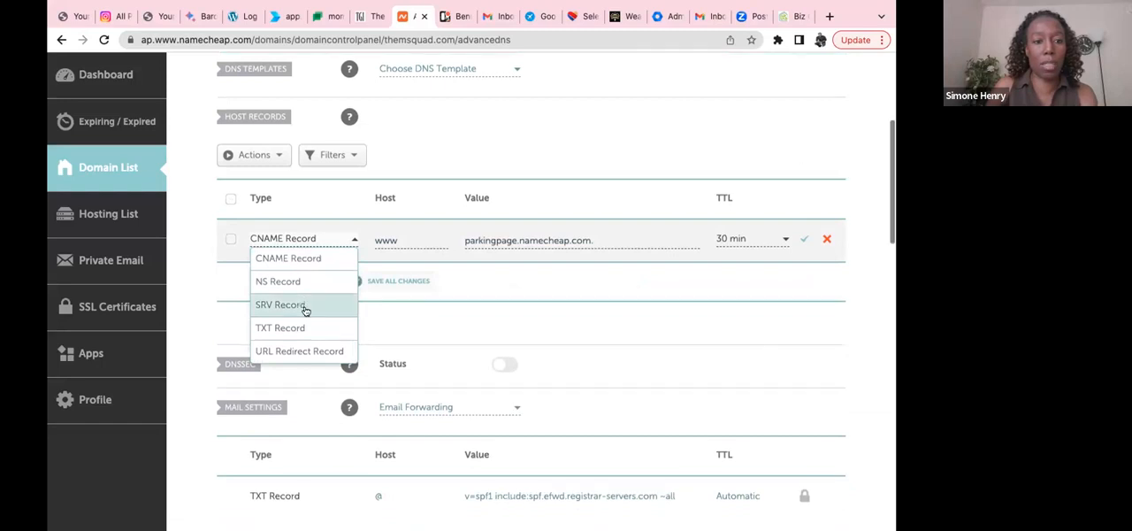
scroll(306, 309, down, 1)
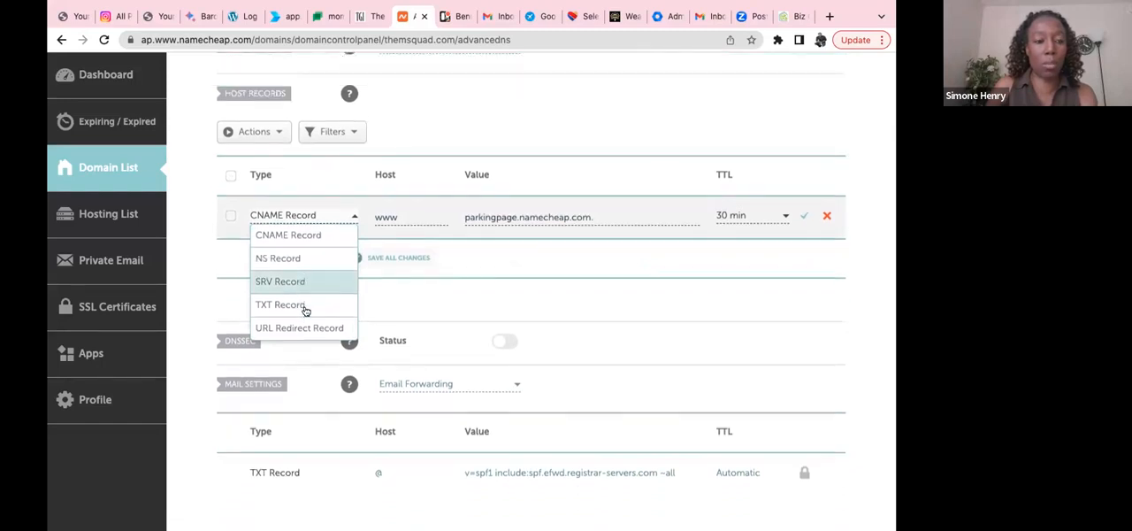
click(230, 222)
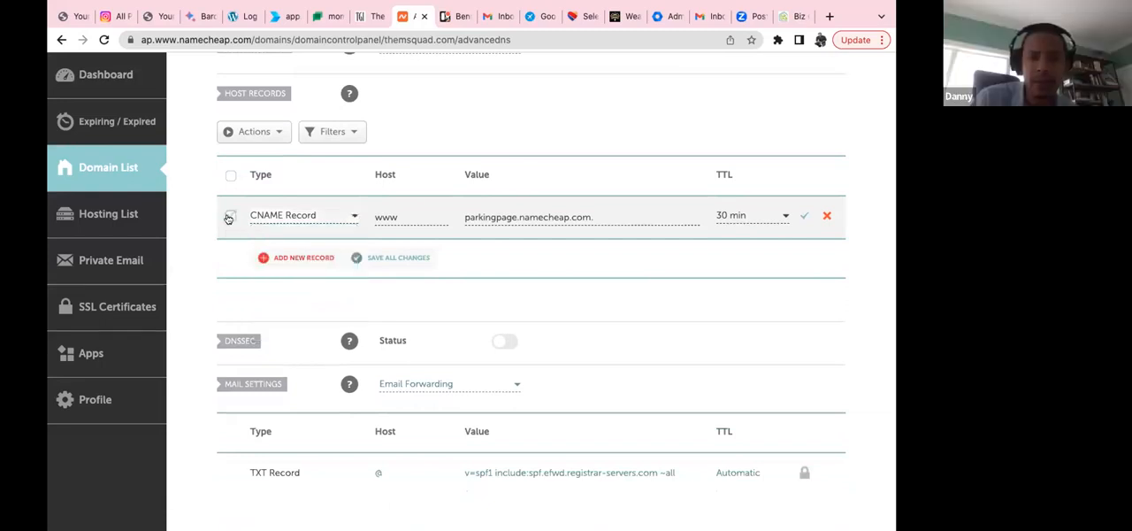
click(229, 217)
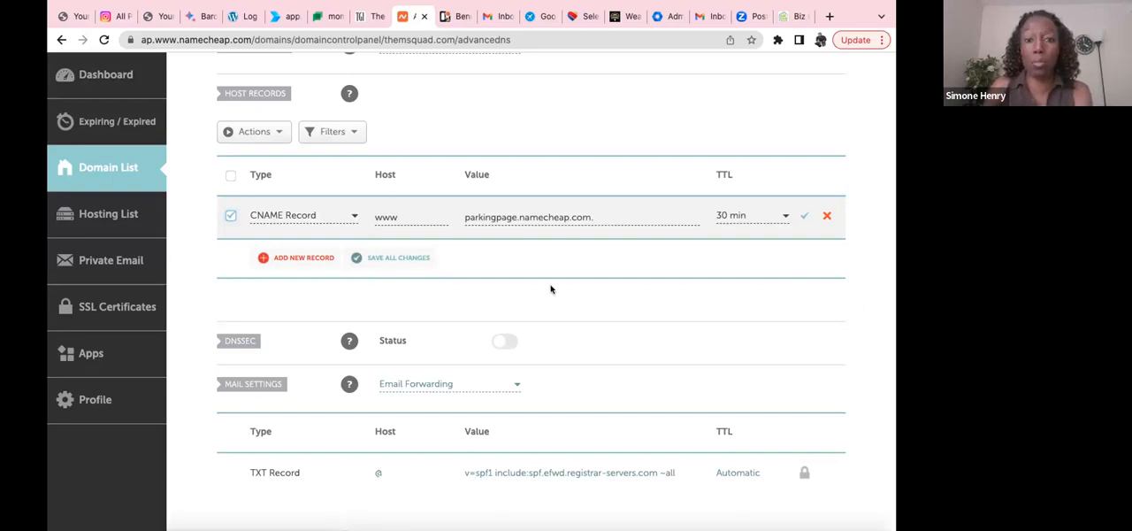
click(355, 259)
Step: Replace the www CNAME record's value with flash.funnels.msgsndr.com and save all changes
click(524, 216)
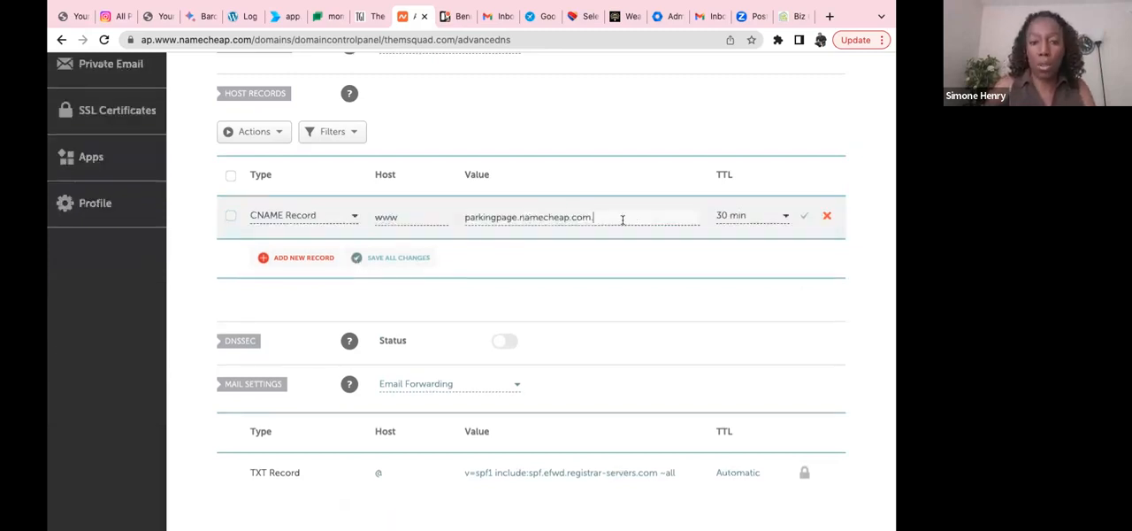
drag(611, 220, 460, 222)
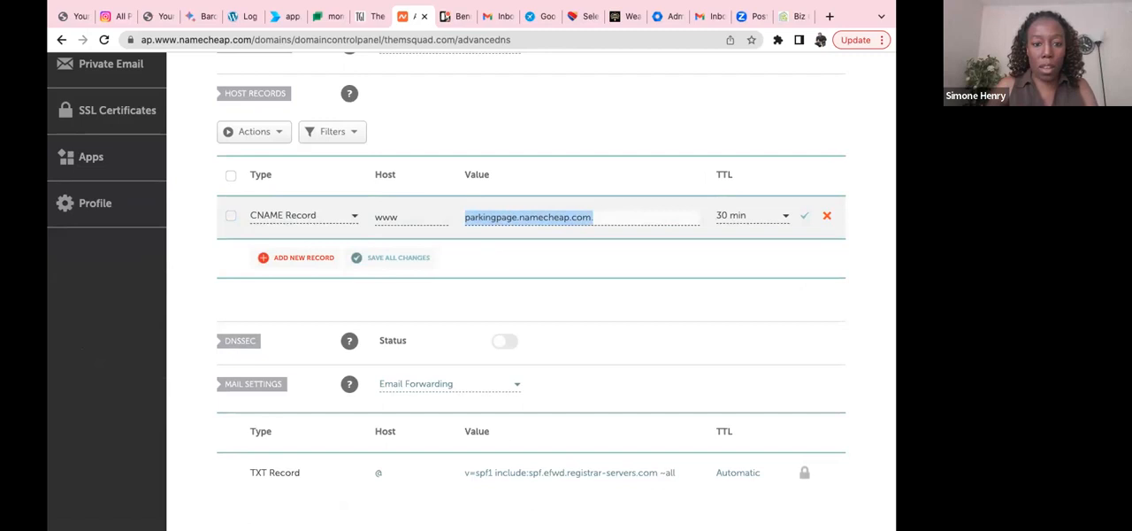
mouse_move(512, 513)
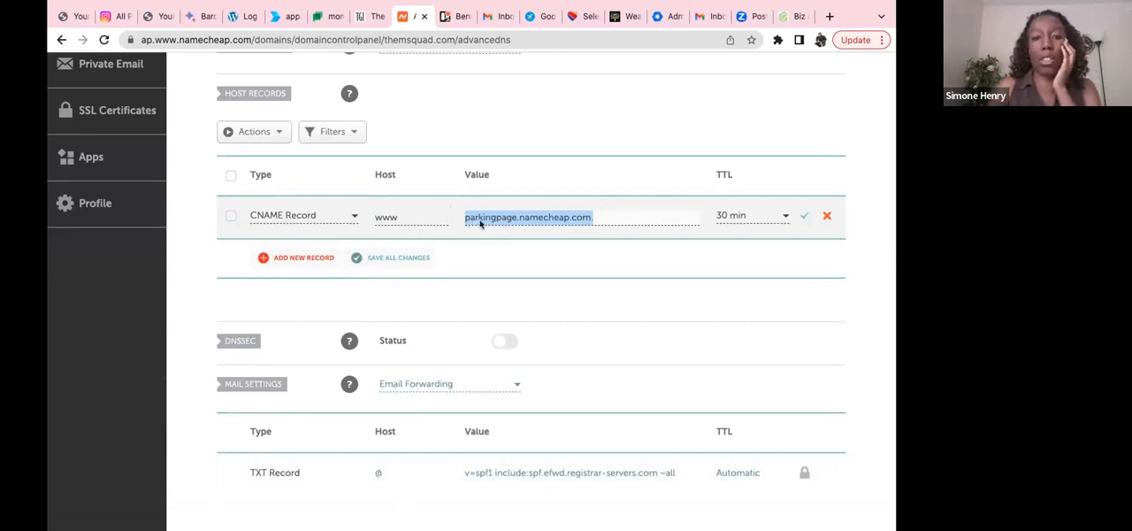
click(307, 288)
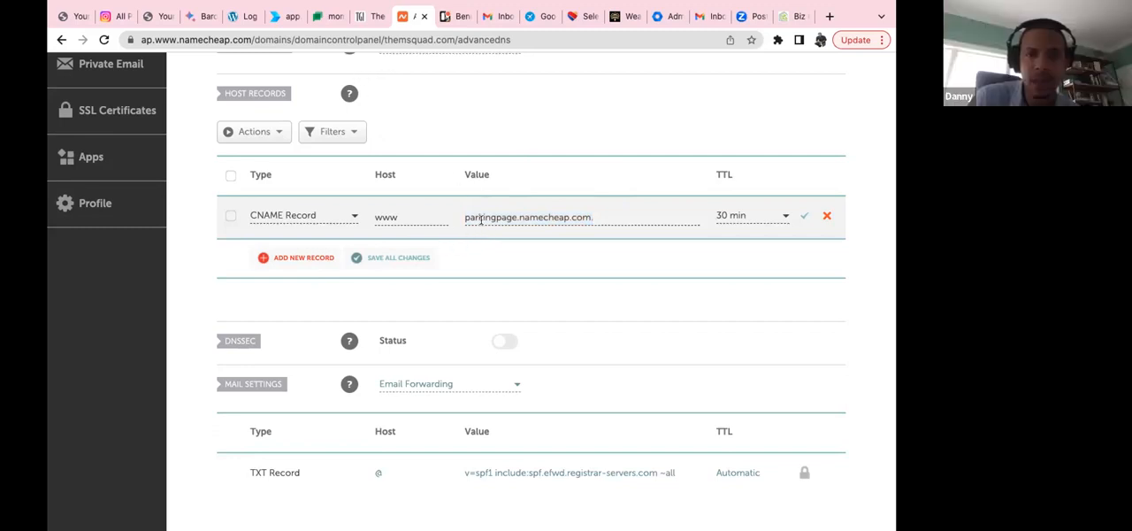
click(510, 218)
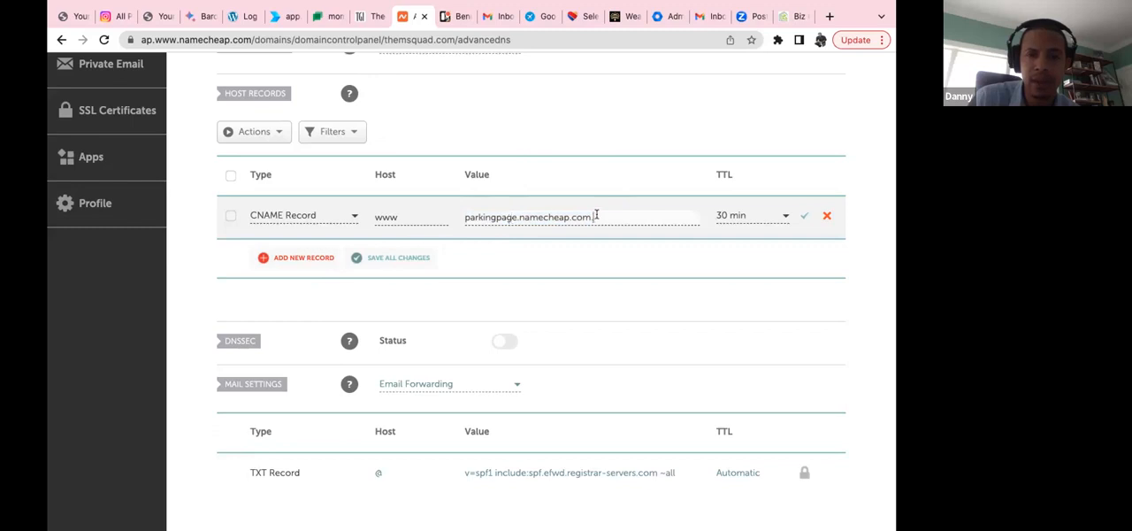
drag(596, 215, 470, 211)
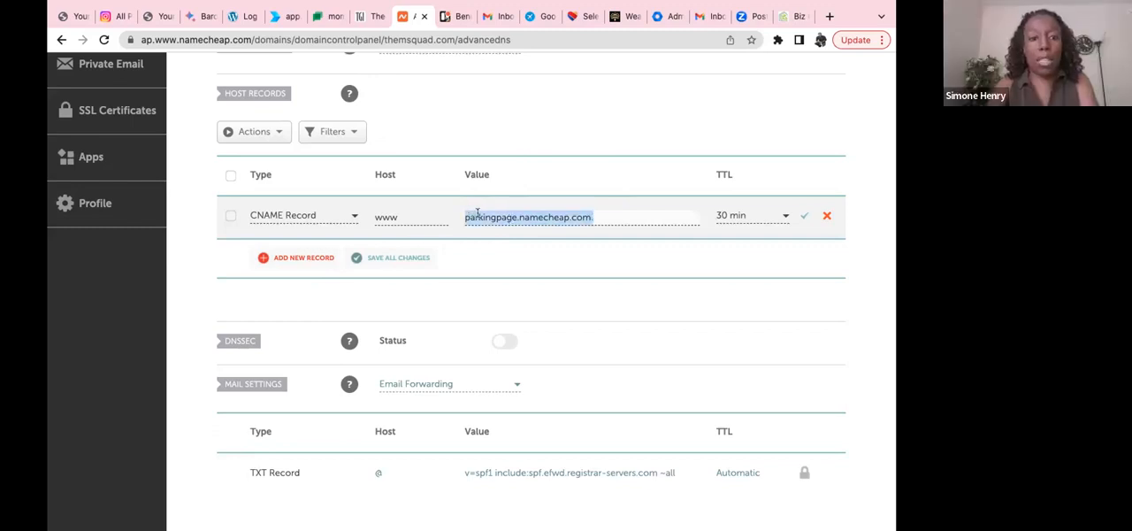
right_click(478, 218)
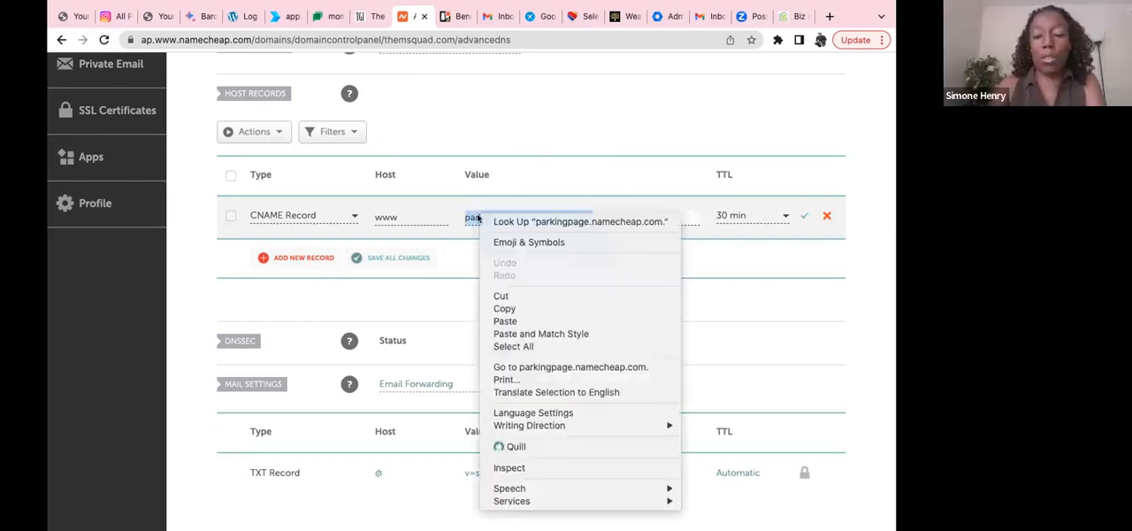
click(517, 321)
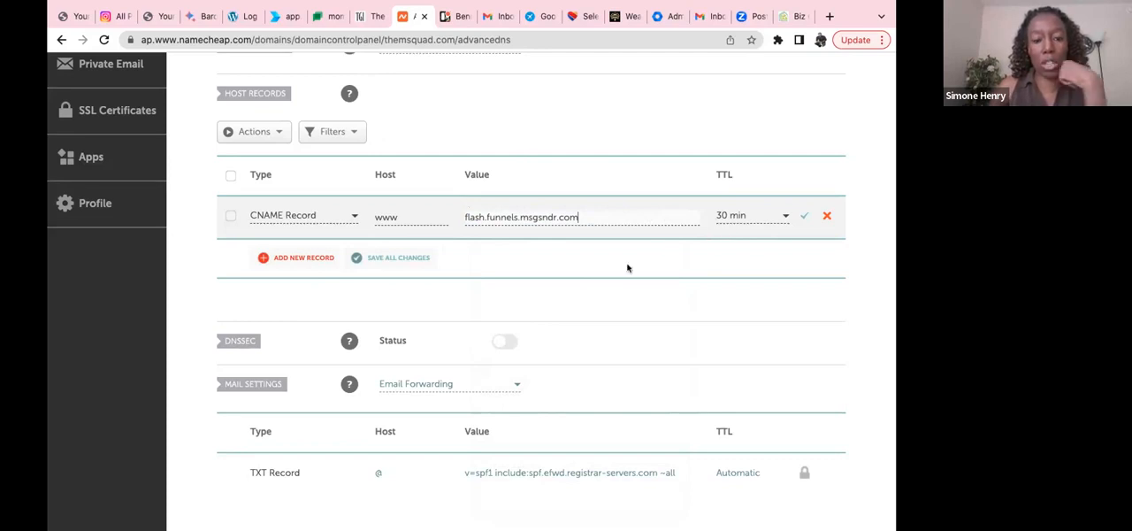
click(386, 257)
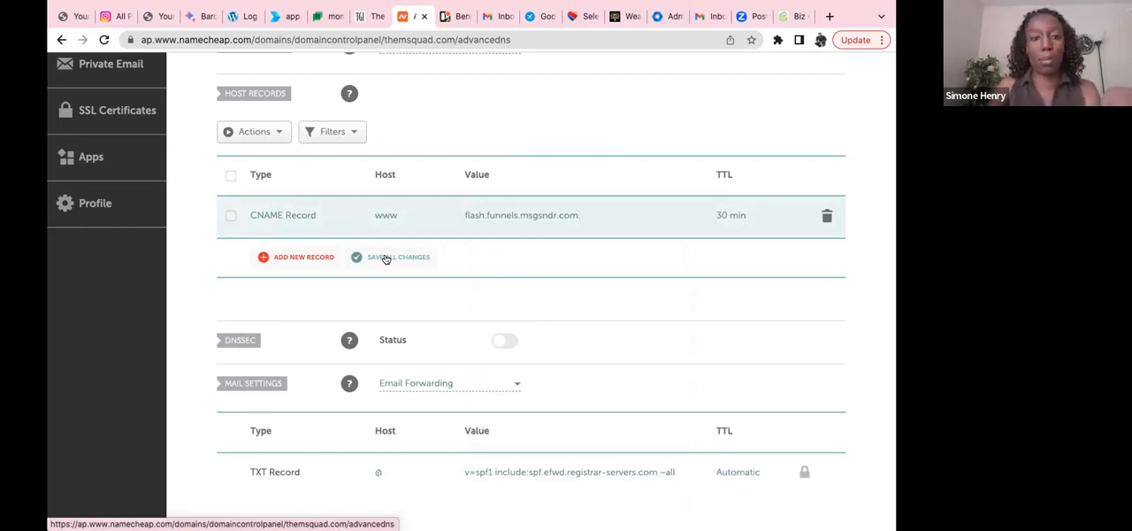
scroll(386, 257, up, 2)
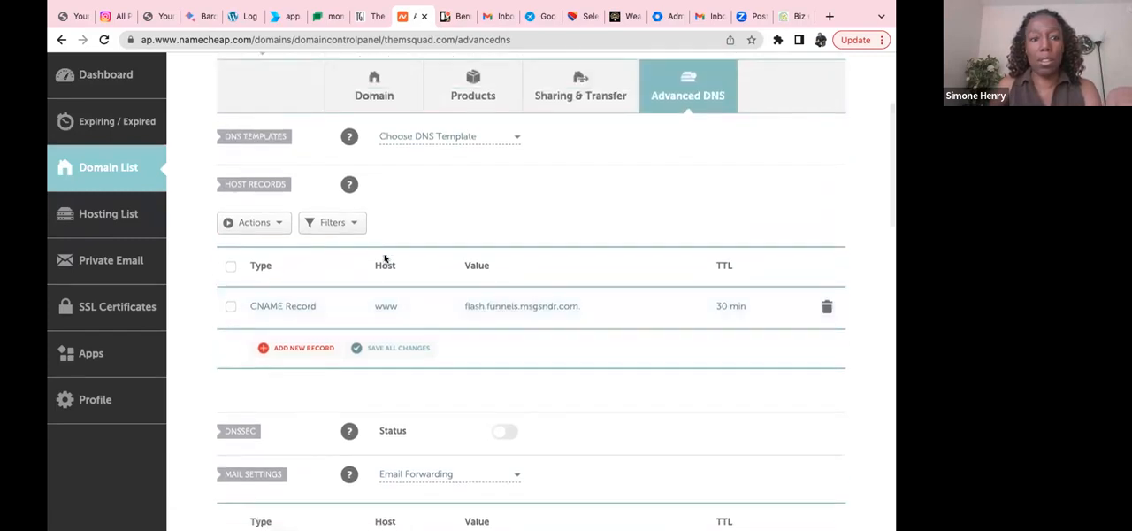
scroll(386, 258, up, 4)
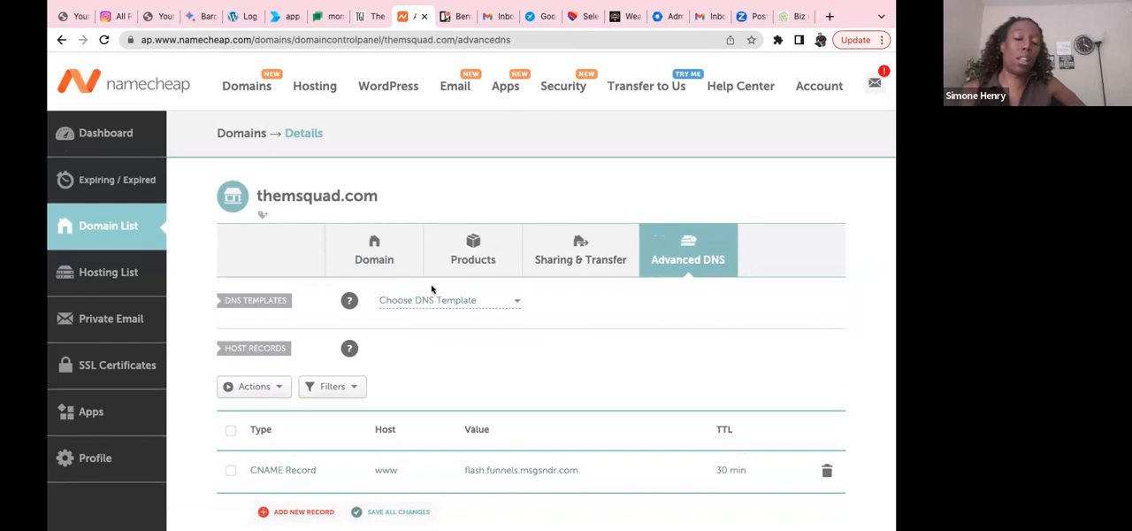
scroll(505, 392, down, 3)
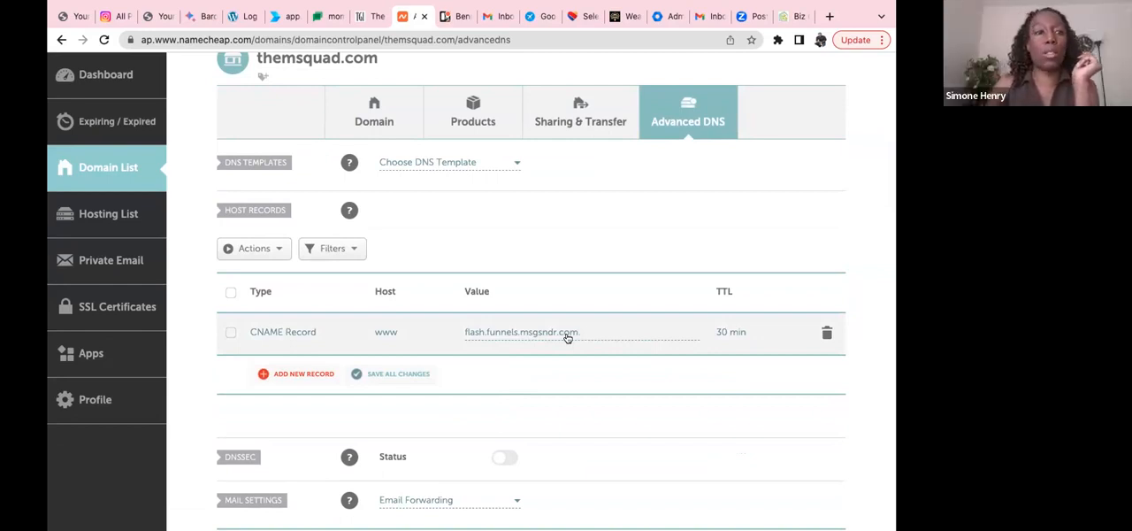
scroll(525, 329, up, 4)
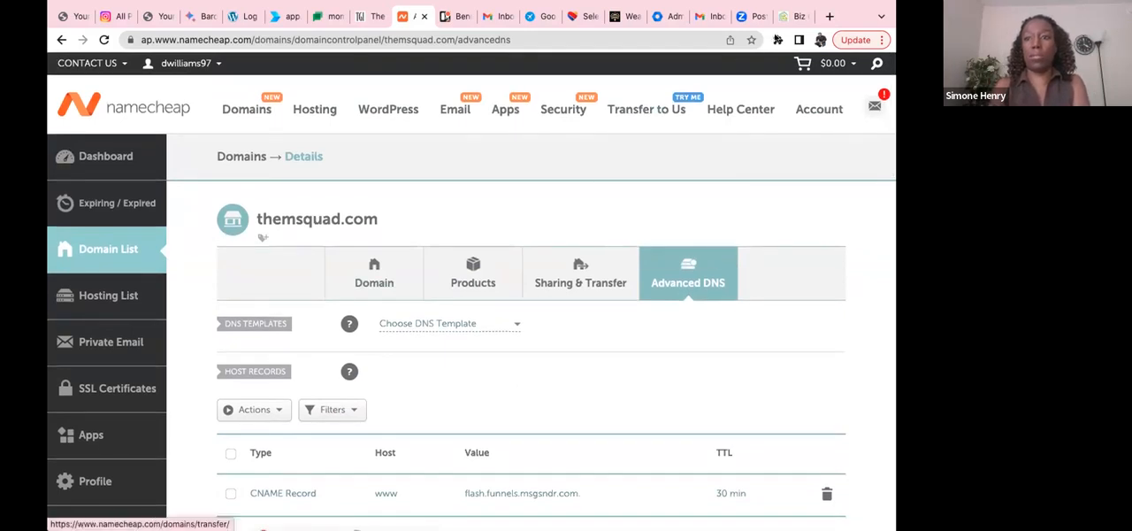
Step: Switch to the BizGreenhouse app and open the Wealth Builders Academy sub-account
click(787, 17)
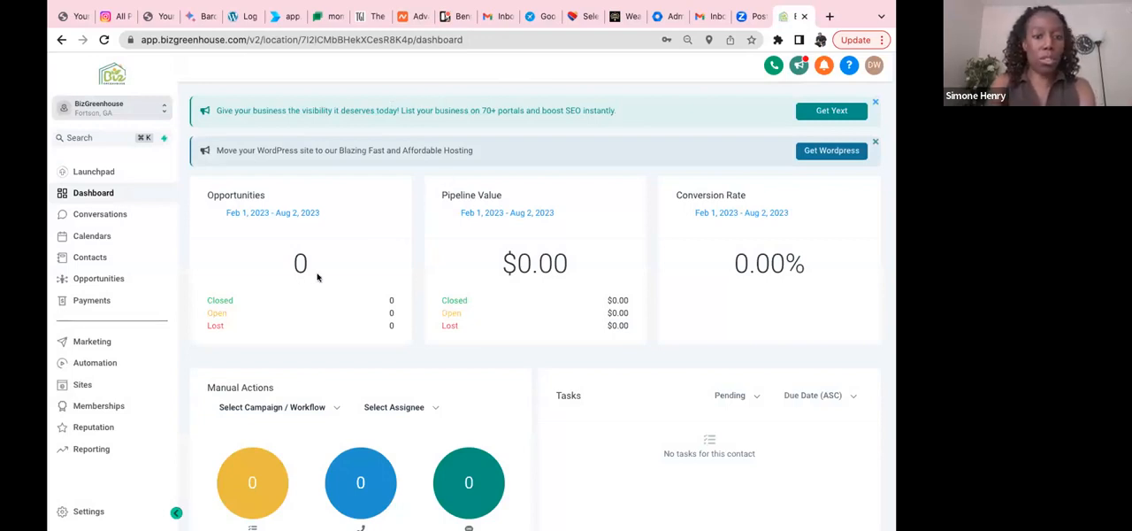
scroll(319, 280, down, 2)
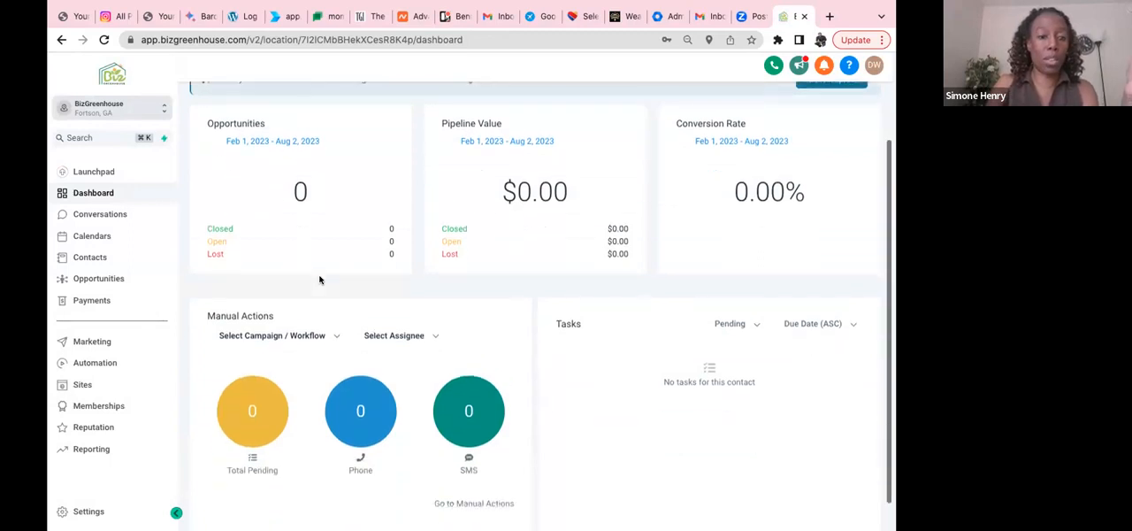
scroll(319, 279, up, 2)
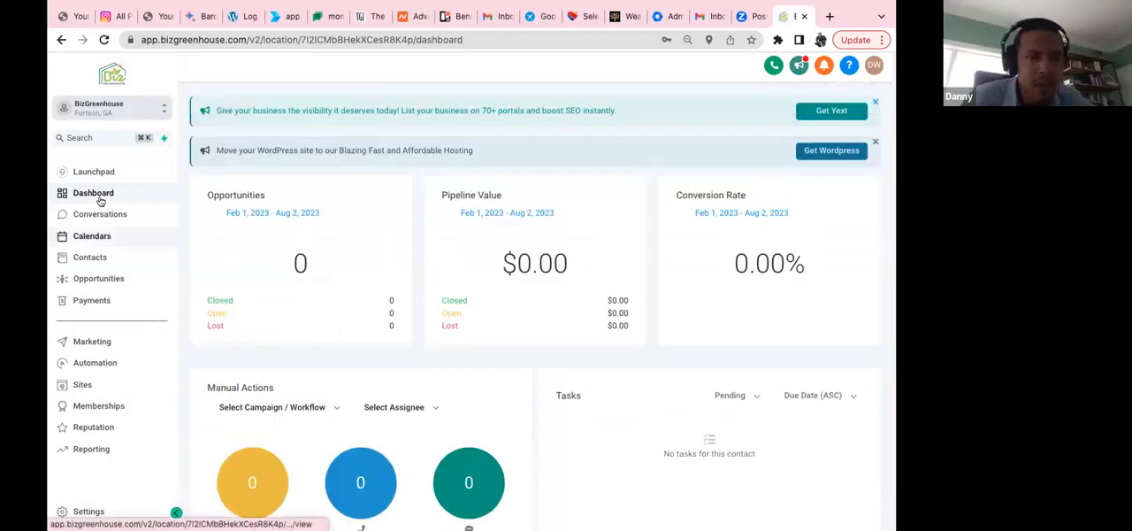
click(158, 110)
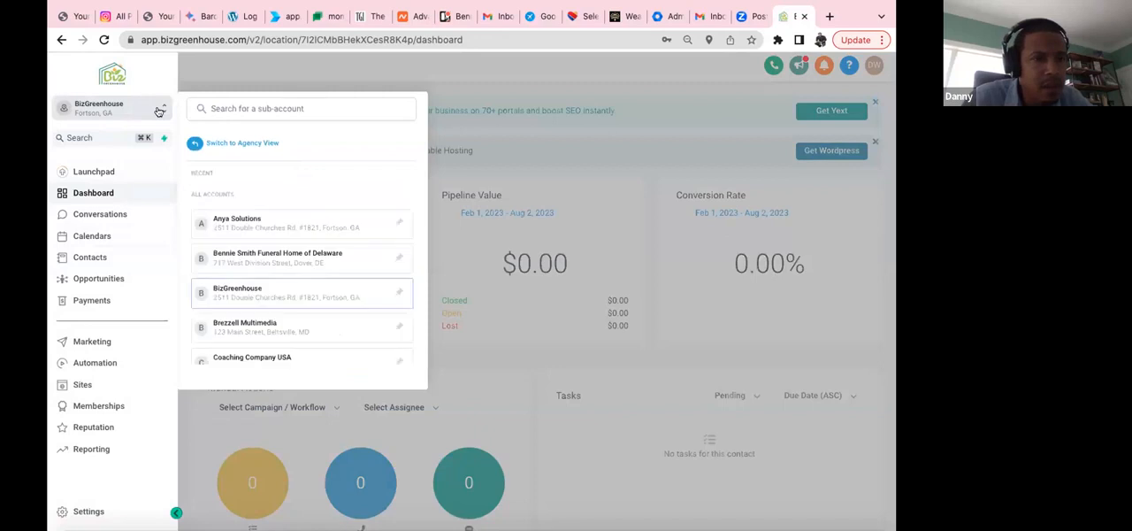
scroll(283, 296, down, 10)
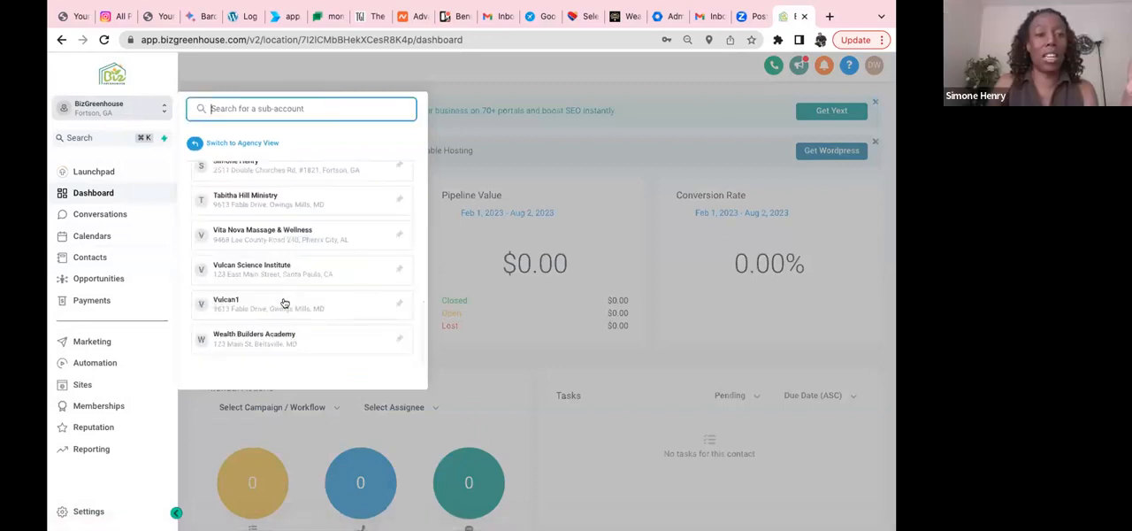
click(289, 343)
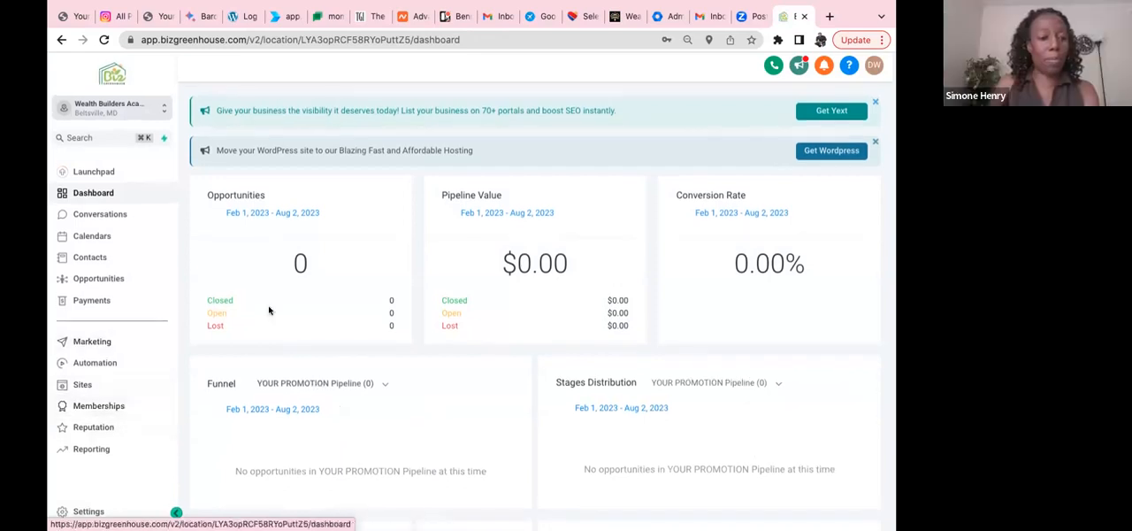
Step: Open the Domains settings of the Wealth Builders Academy sub-account
scroll(270, 306, down, 5)
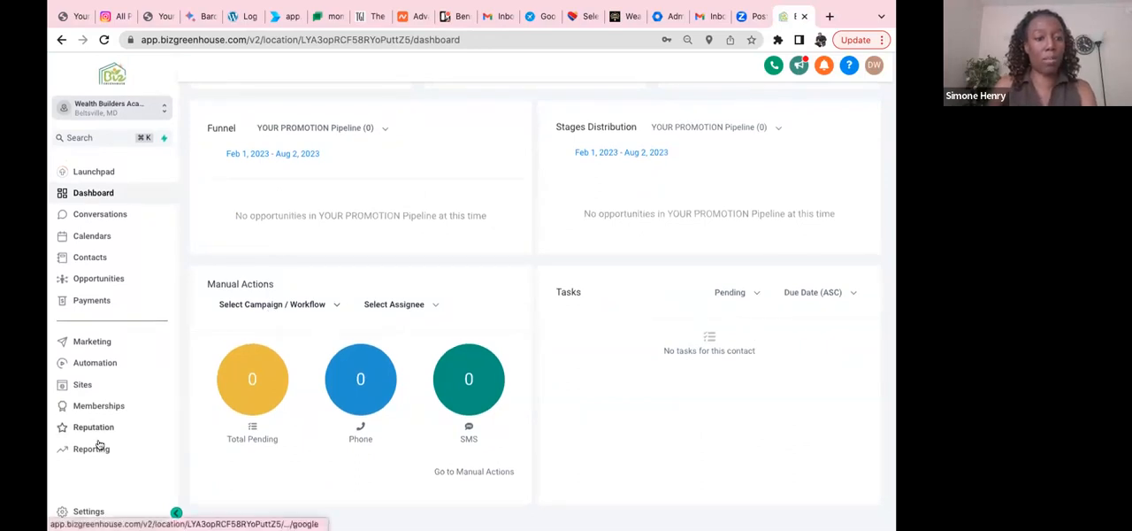
click(89, 511)
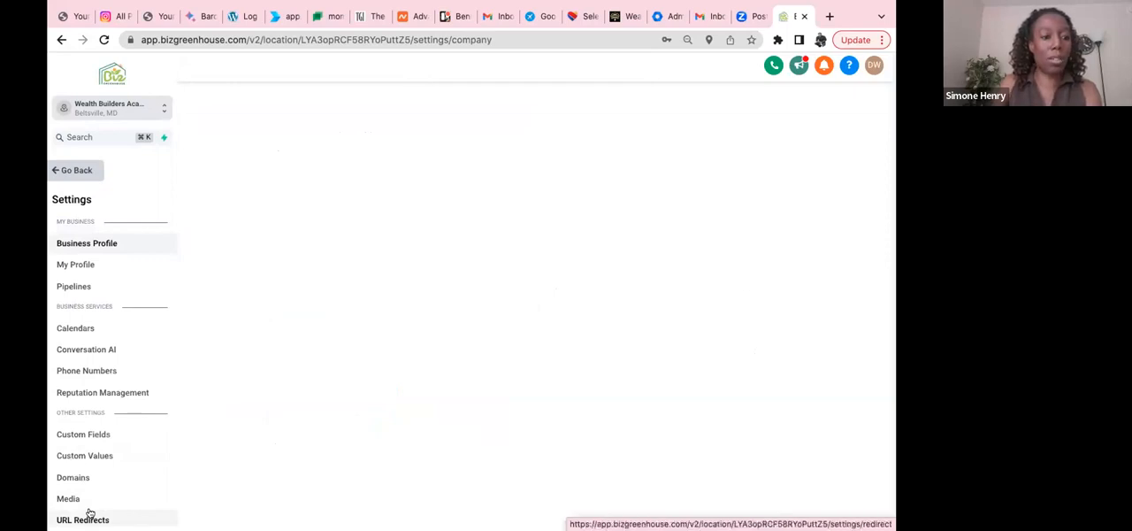
scroll(109, 448, down, 1)
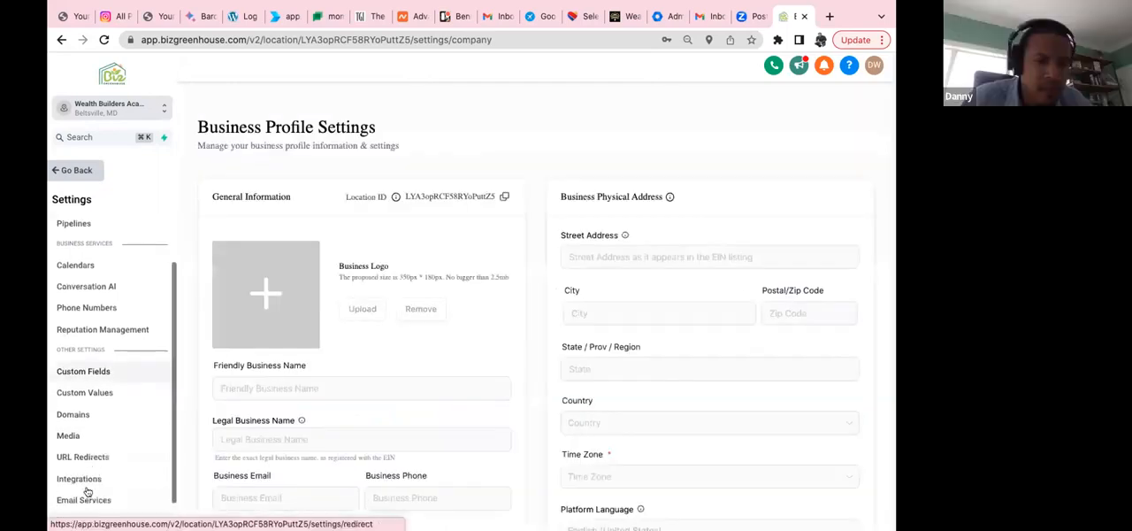
scroll(87, 485, down, 1)
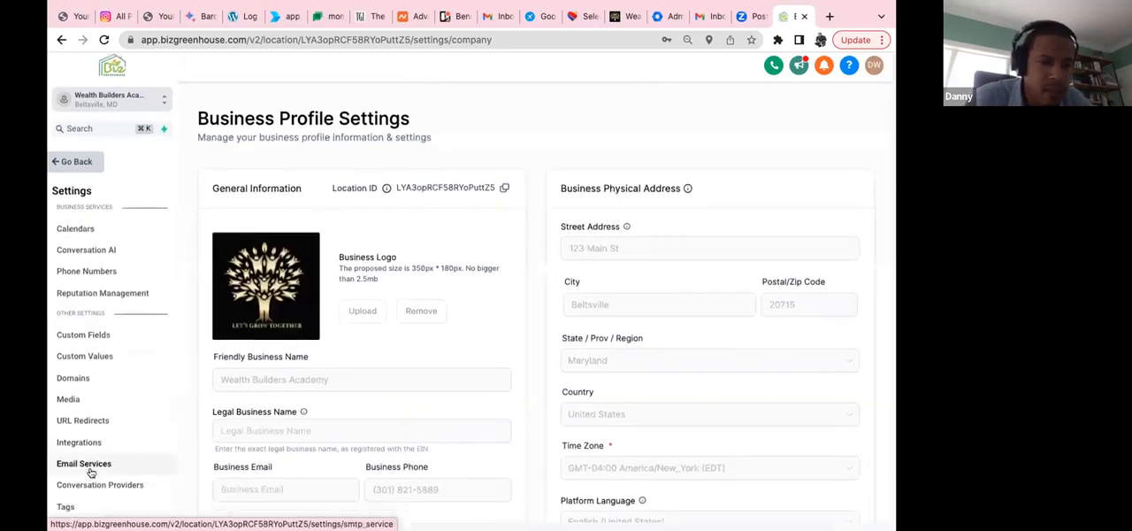
click(83, 390)
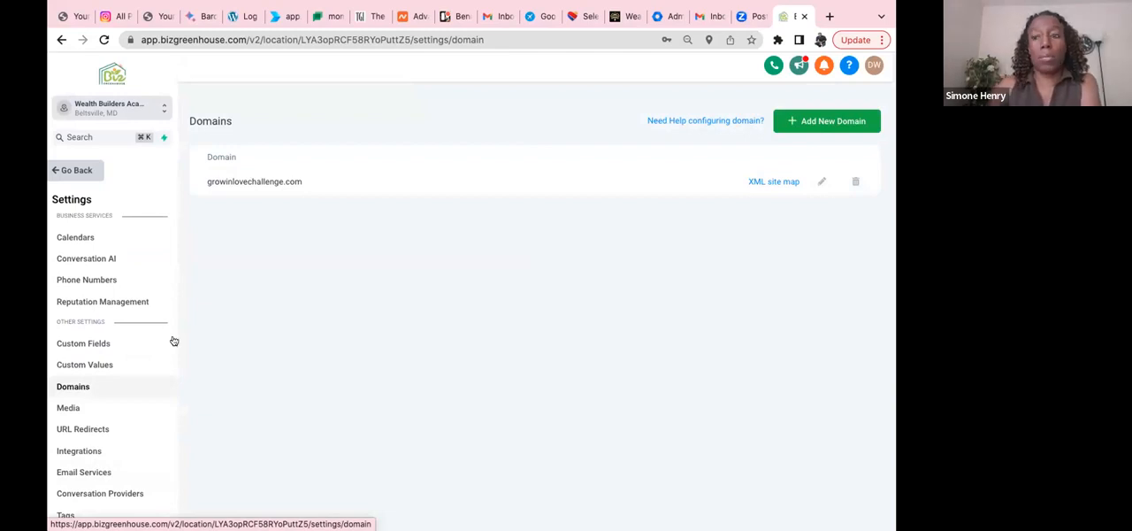
Step: Try to add themsquad.com as a new domain, leaving the robots.txt code empty
click(798, 128)
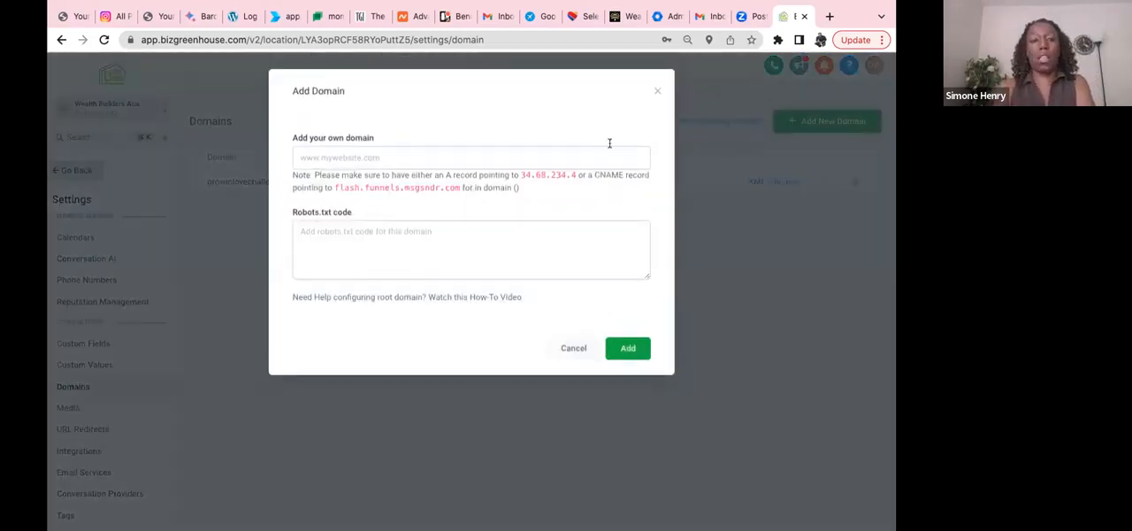
click(538, 154)
text(themsquad.com)
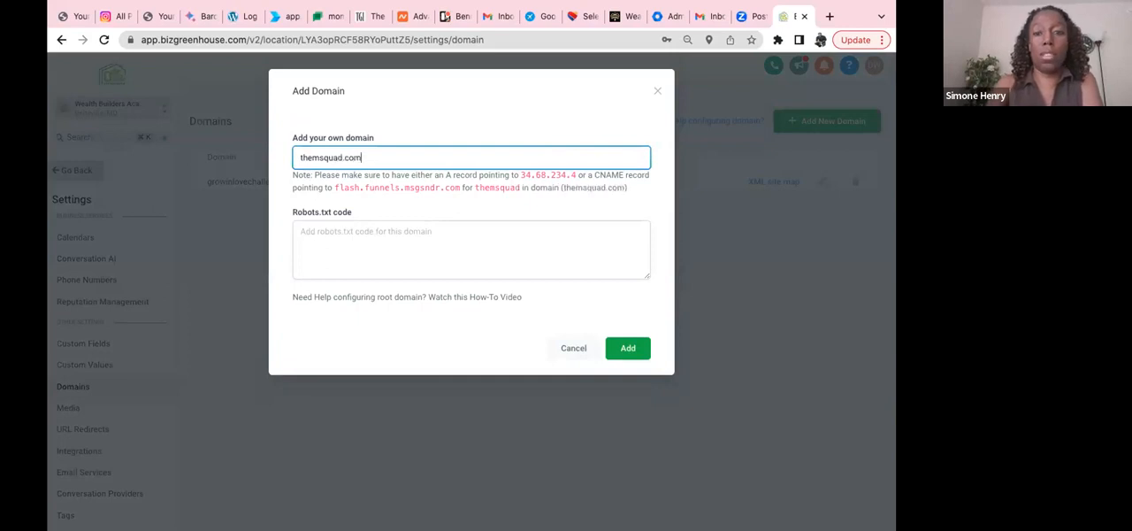
click(629, 350)
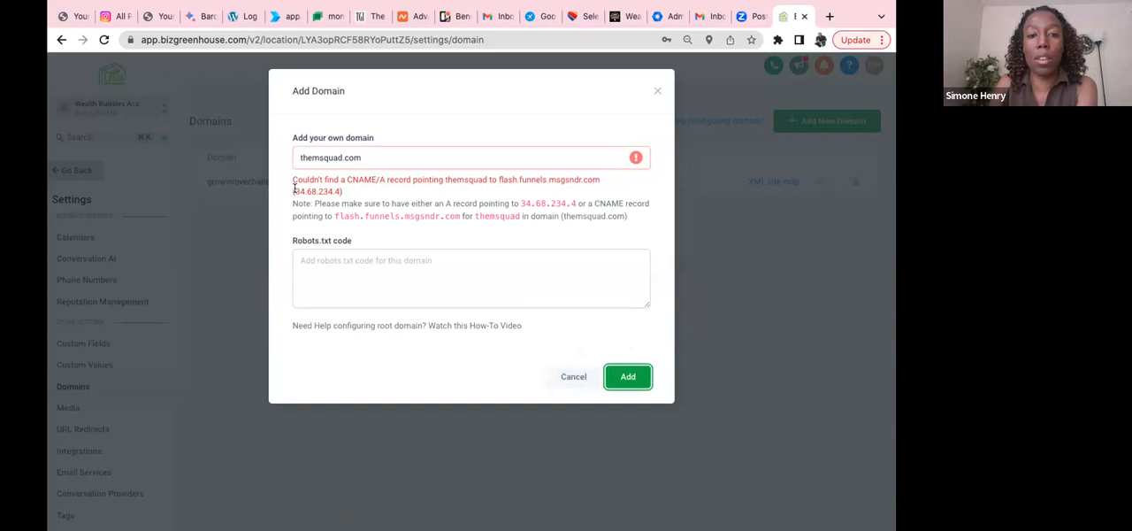
Step: Copy the IP address 34.68.234.4 from the message in the Add Domain dialog
drag(294, 188, 337, 186)
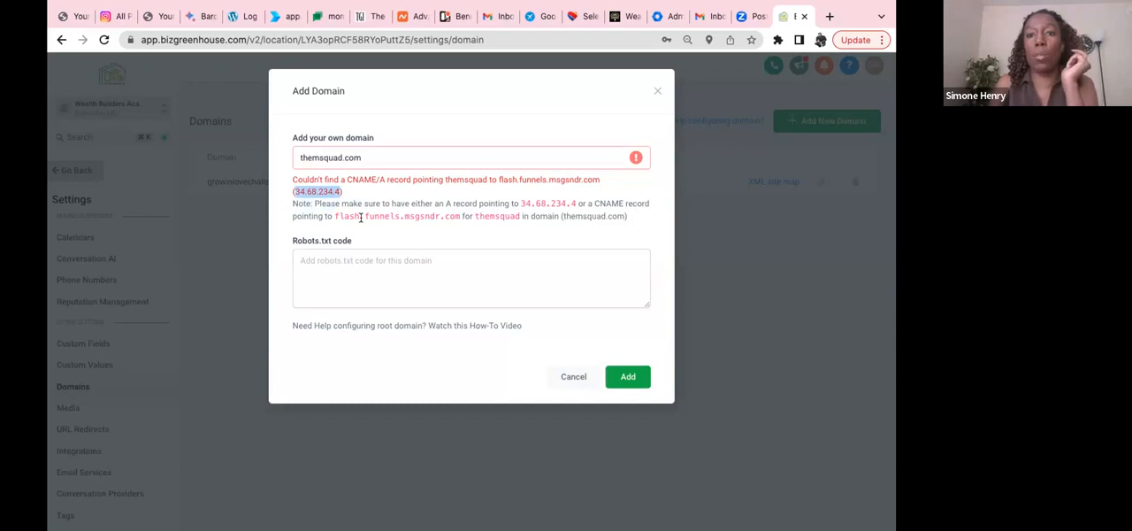
right_click(320, 191)
click(375, 219)
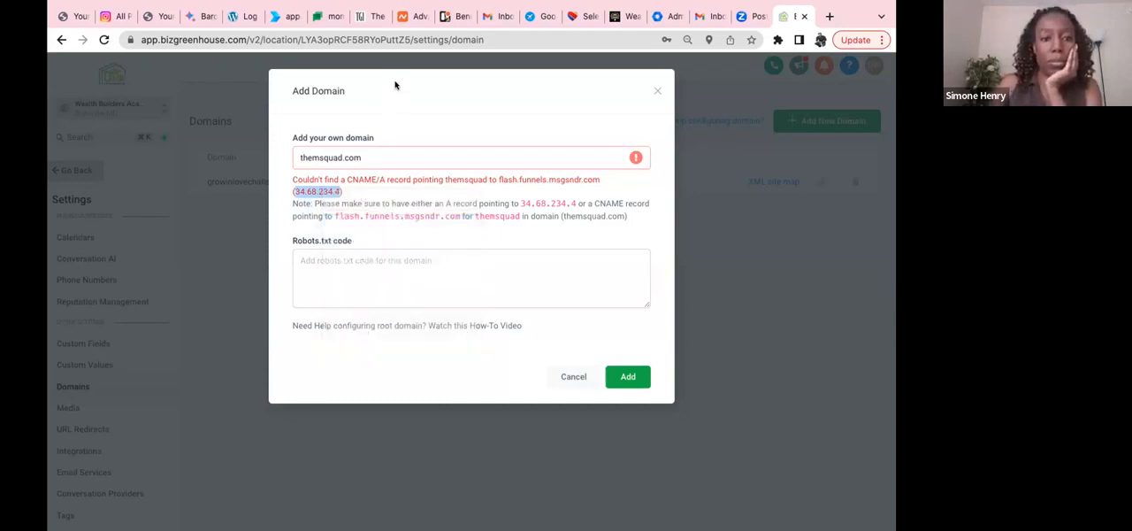
Step: Switch to Namecheap and add an A Record to themsquad.com with host @, value 34.68.234.4 and Automatic TTL, saving it
click(414, 18)
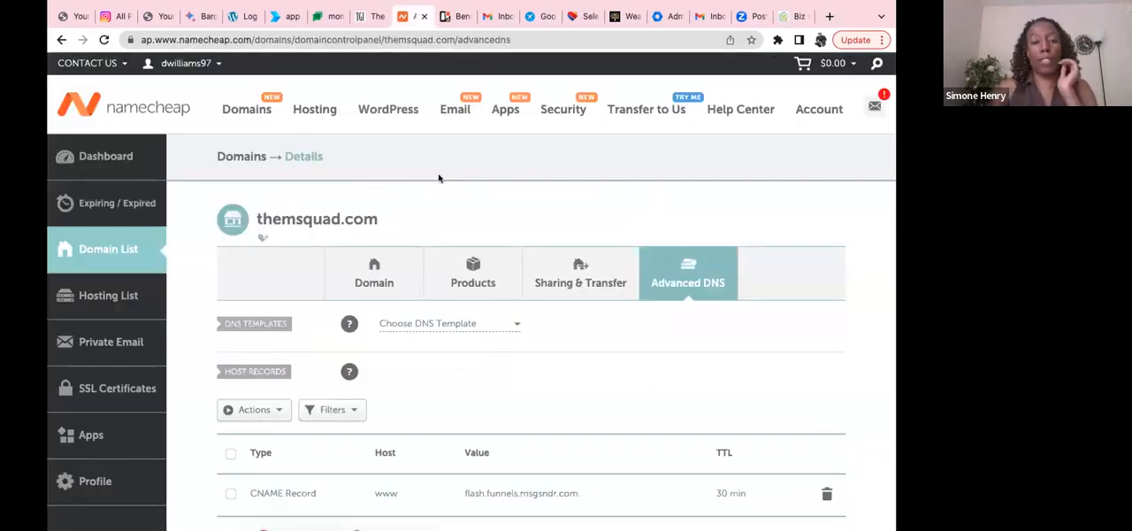
scroll(439, 178, down, 3)
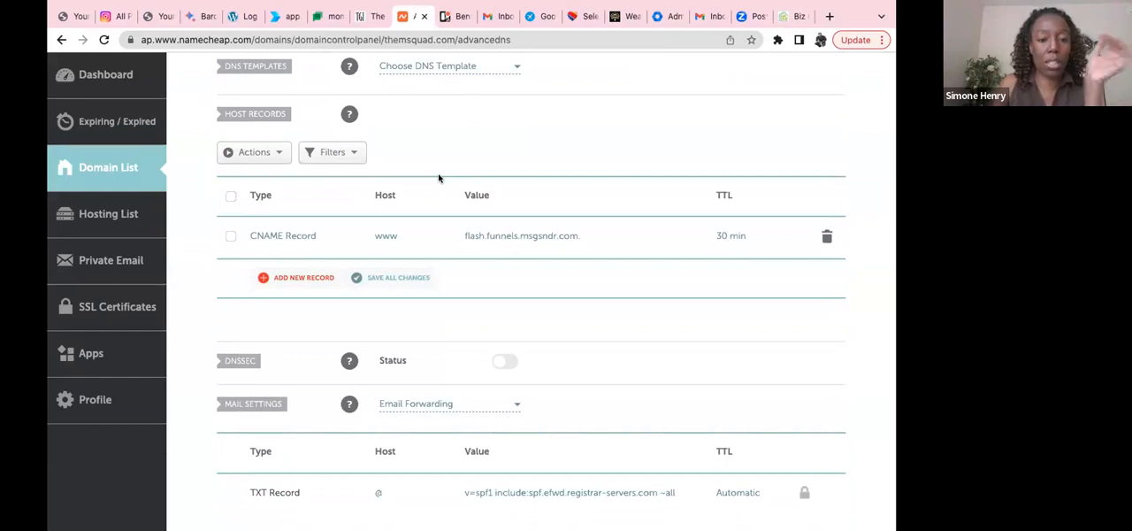
click(264, 279)
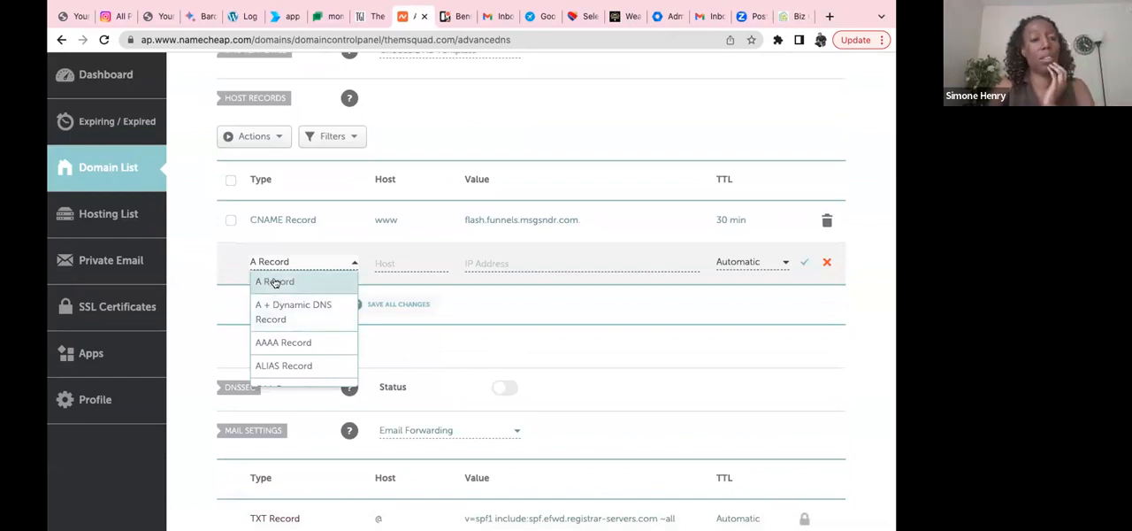
click(275, 282)
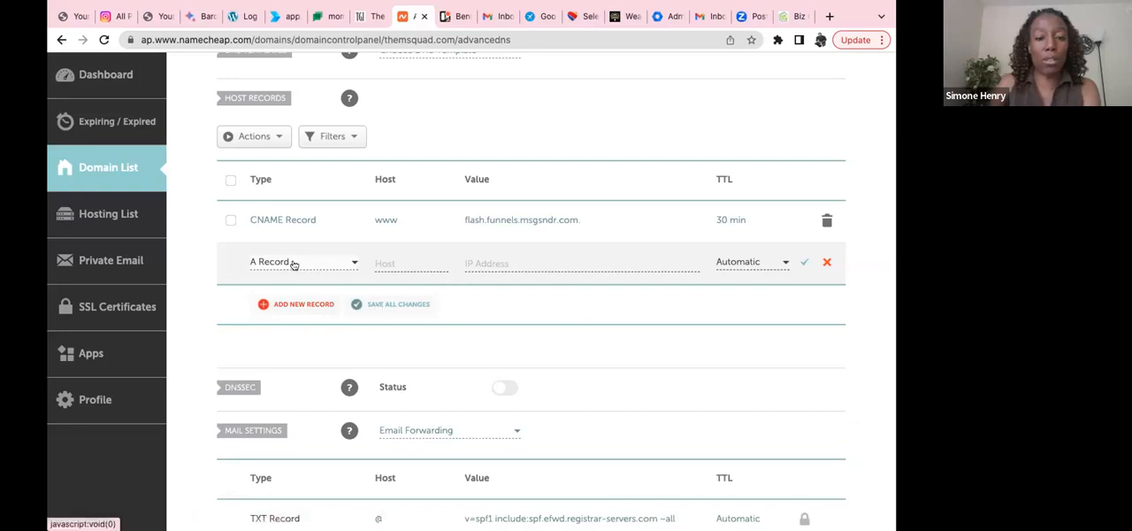
click(396, 263)
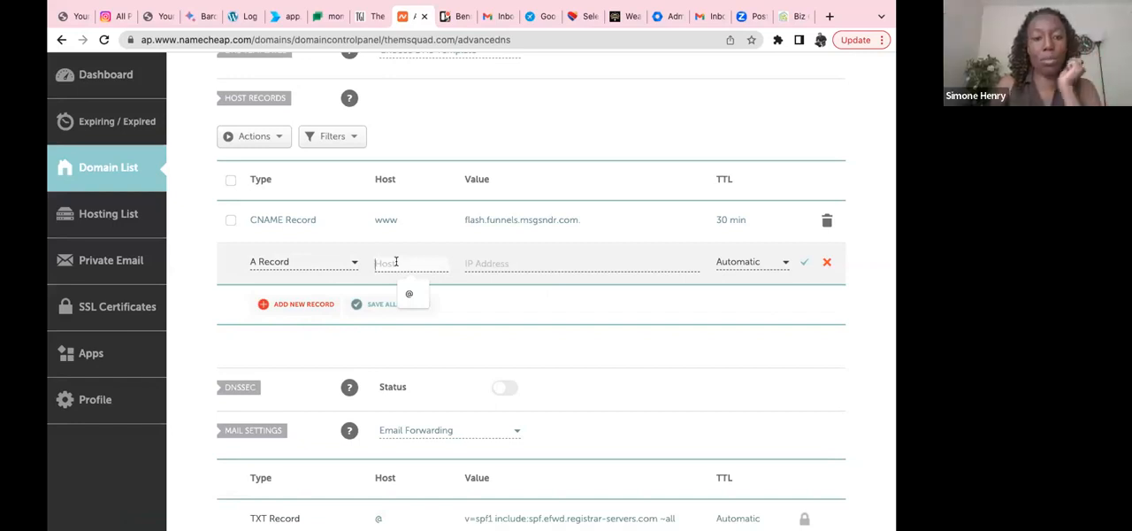
click(409, 292)
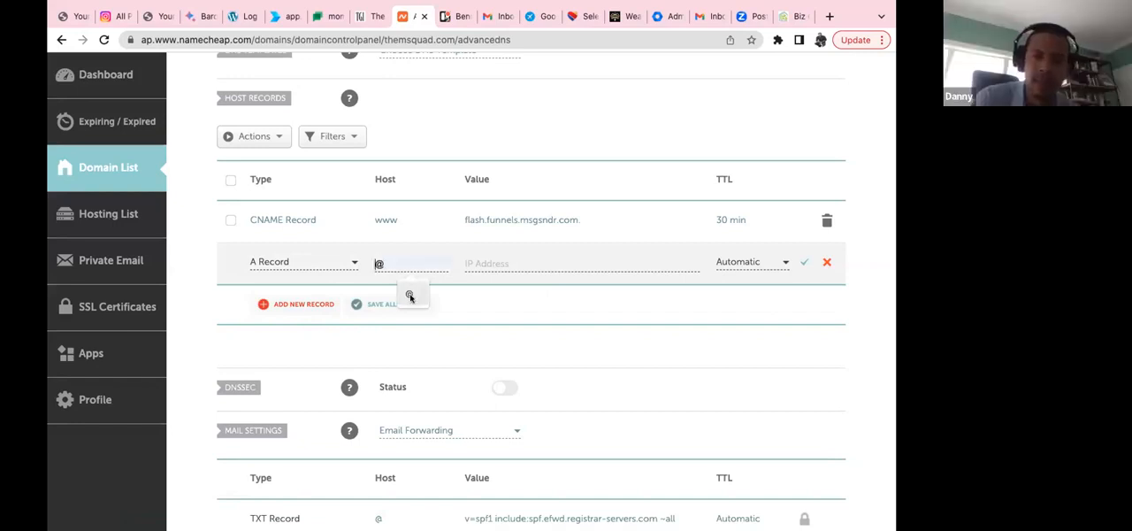
click(500, 260)
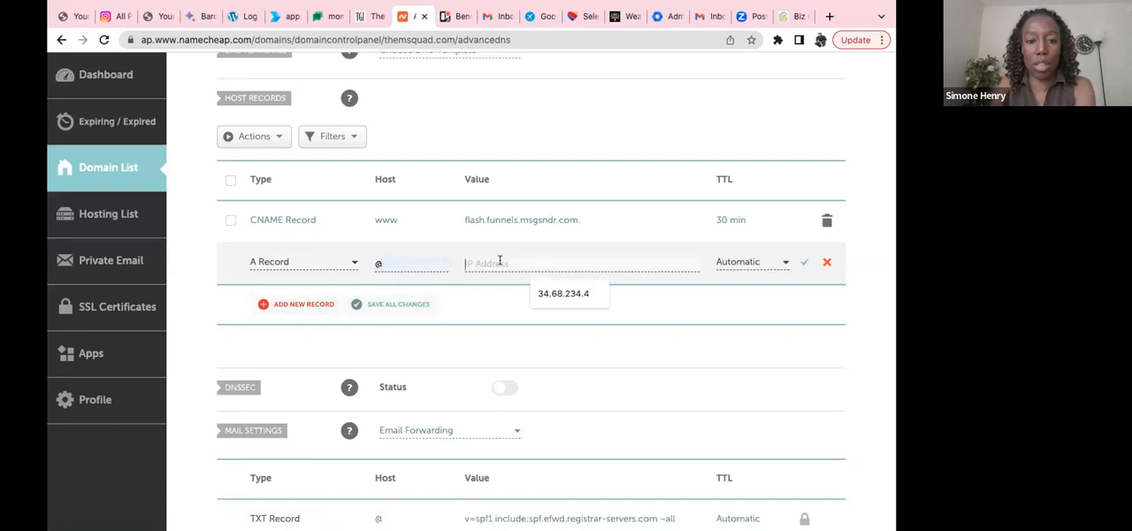
click(550, 295)
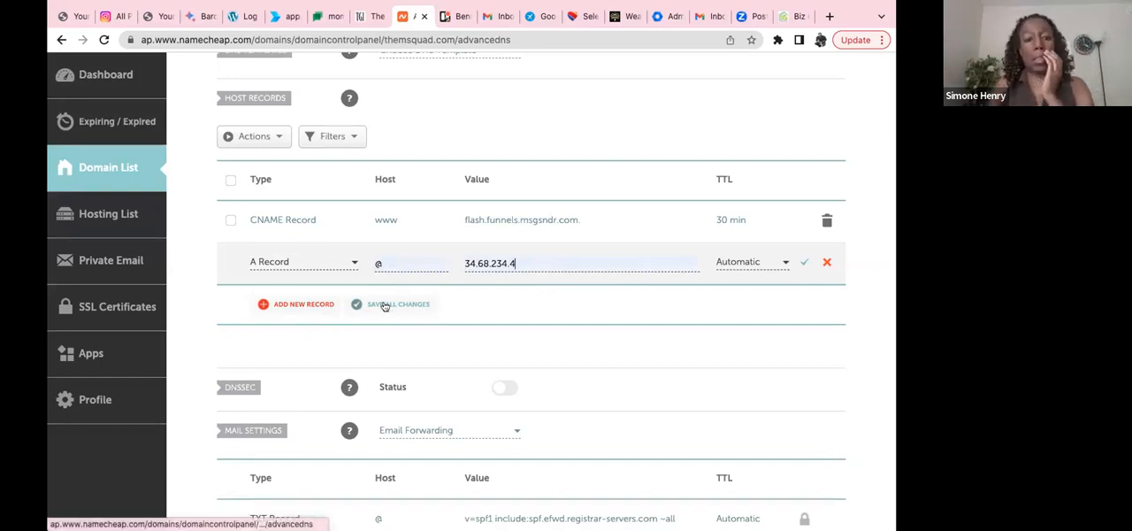
click(802, 265)
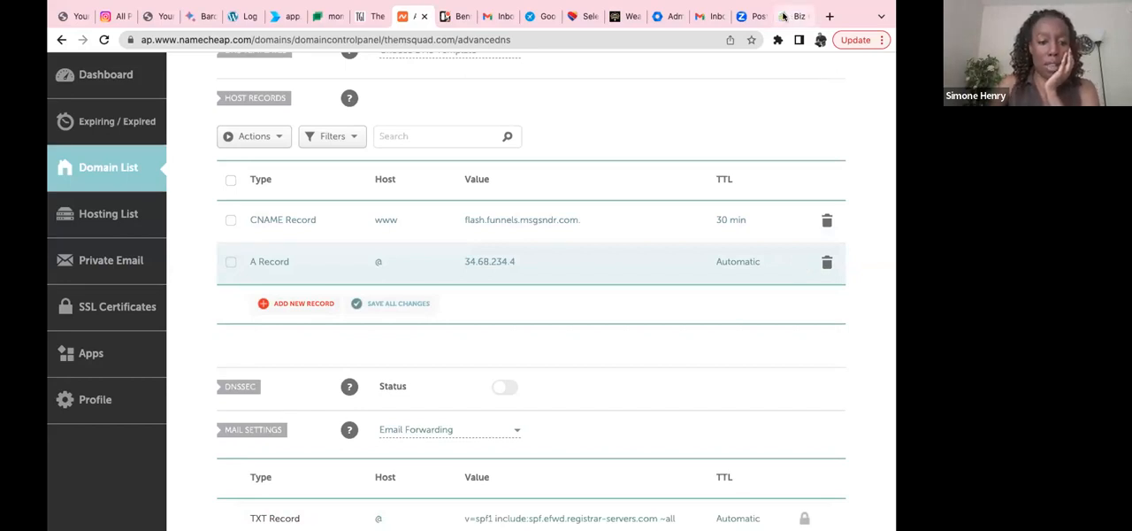
Step: Switch back to BizGreenhouse, retry adding themsquad.com as a domain, and close the Add Domain dialog
click(784, 16)
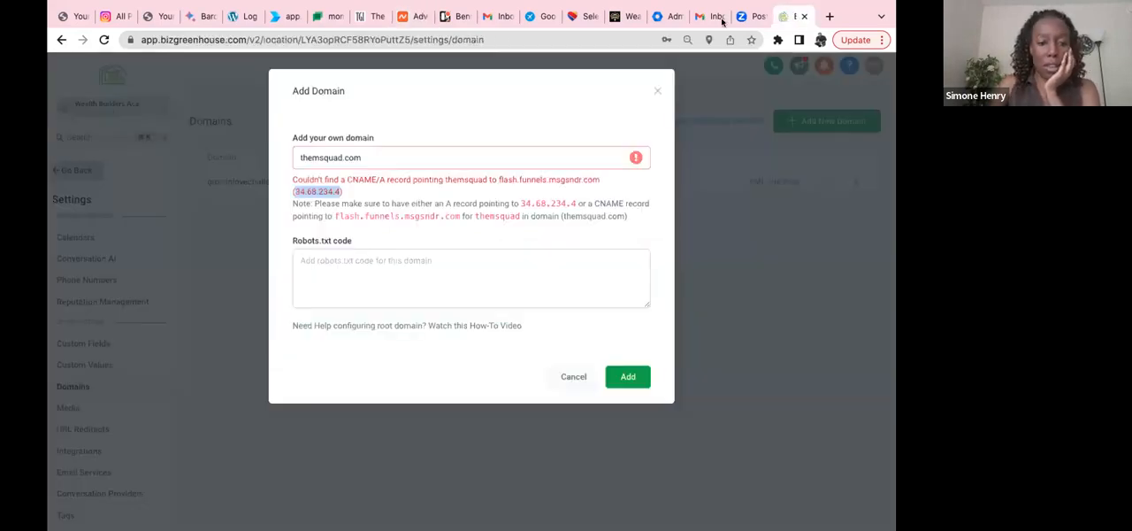
click(387, 159)
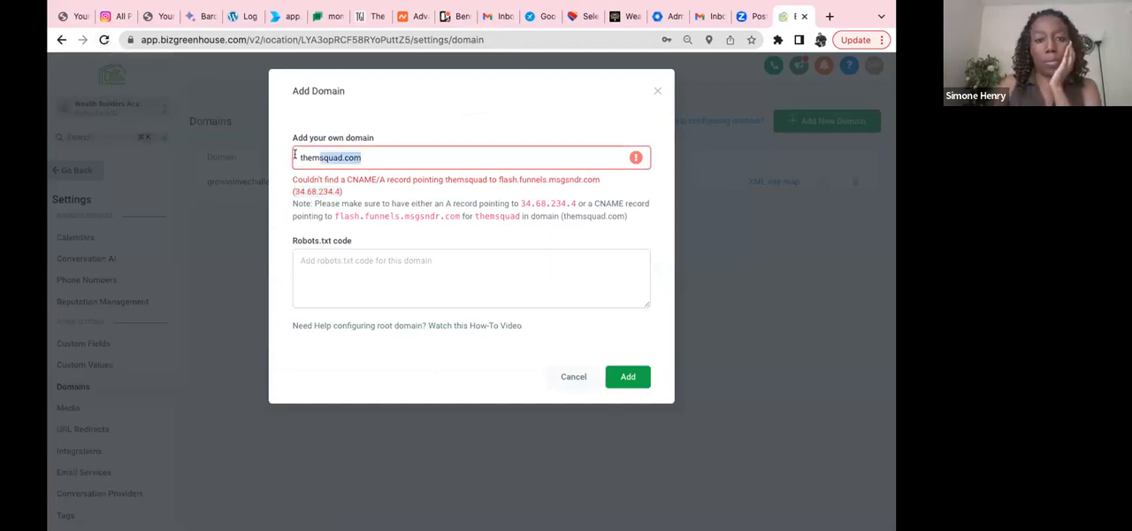
click(628, 377)
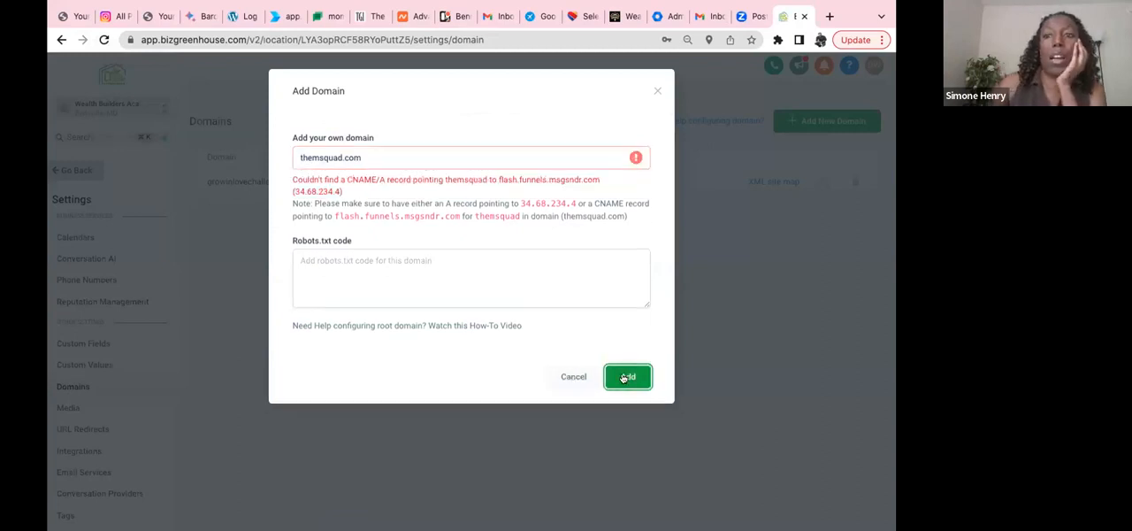
click(572, 377)
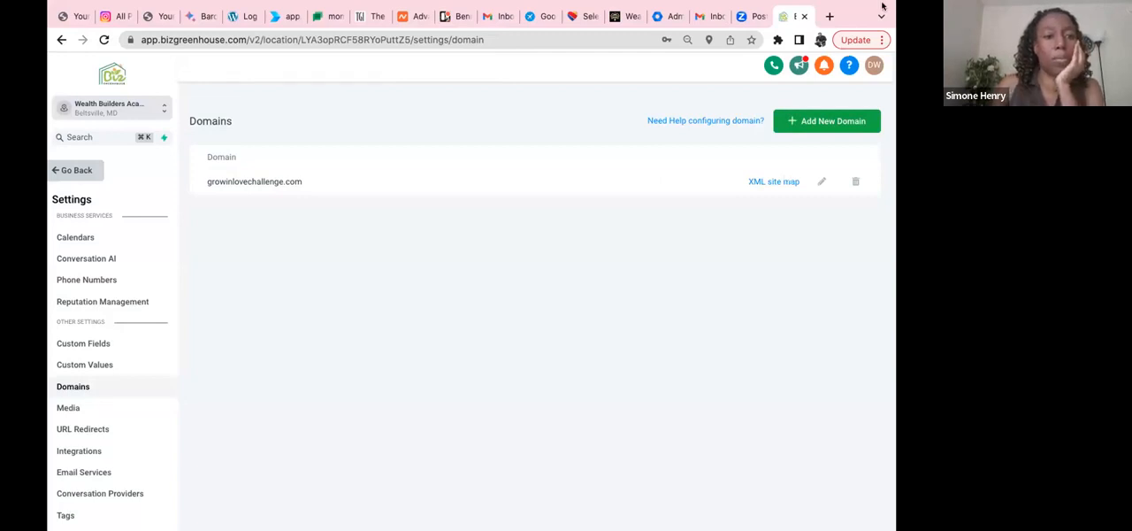
Step: Switch to Namecheap and set the mail settings of themsquad.com to No Email Service, saving the changes
click(409, 16)
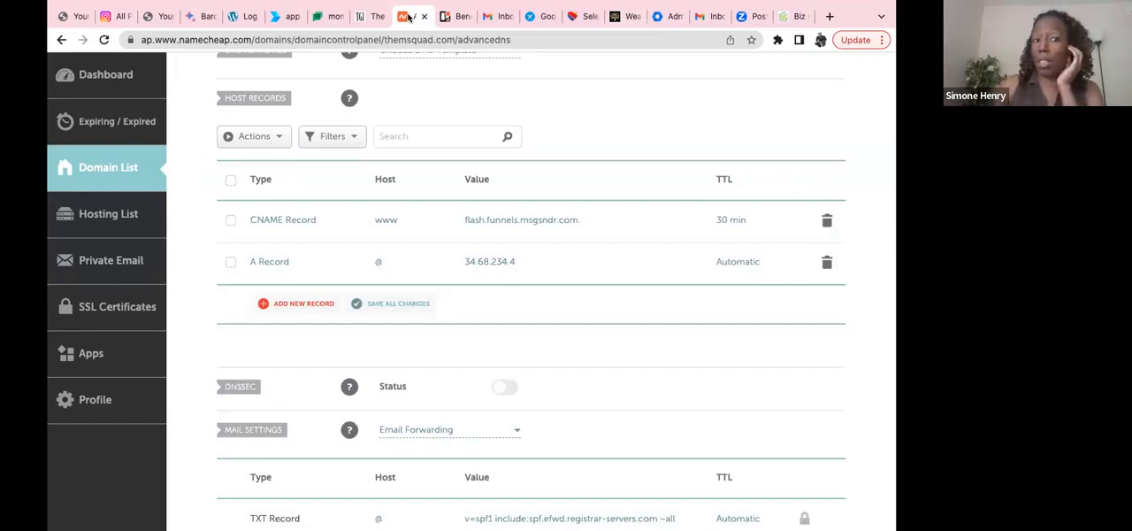
click(515, 433)
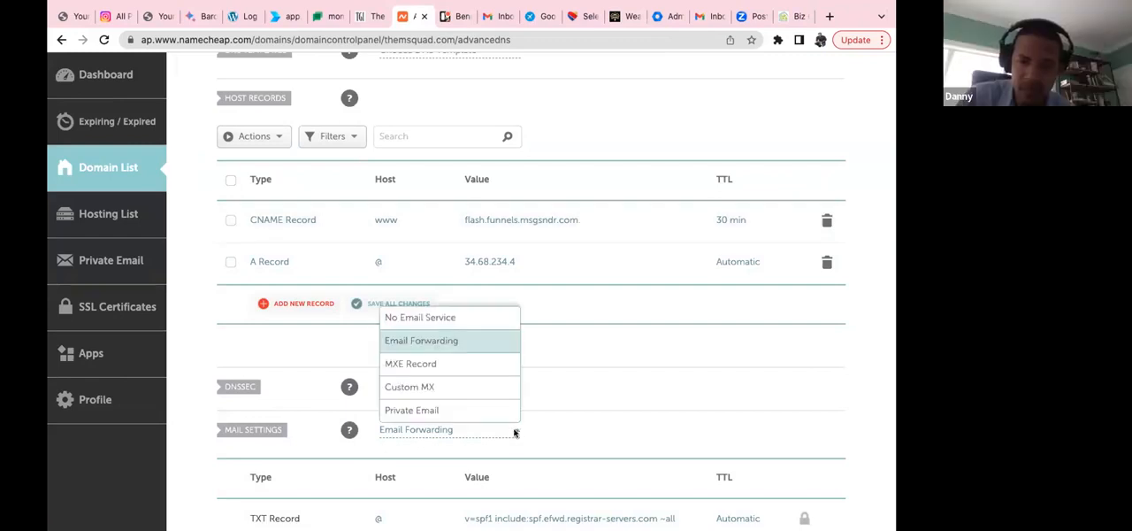
click(466, 319)
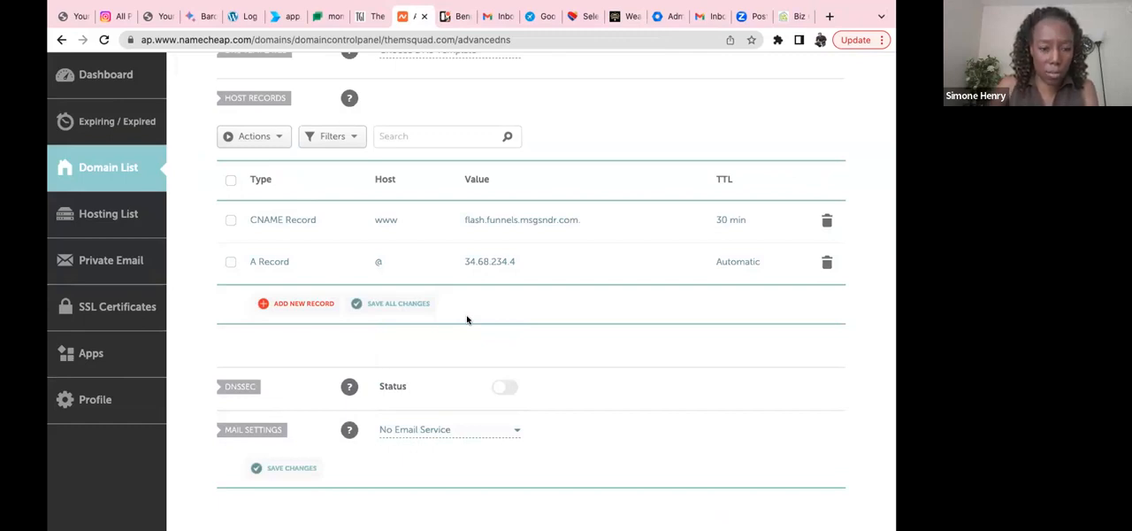
click(405, 305)
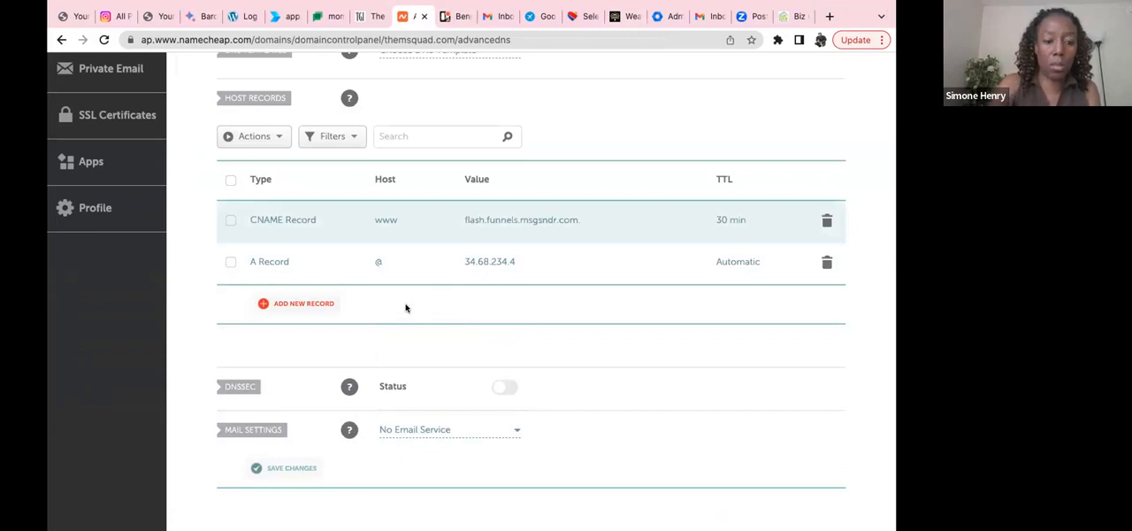
scroll(406, 308, down, 8)
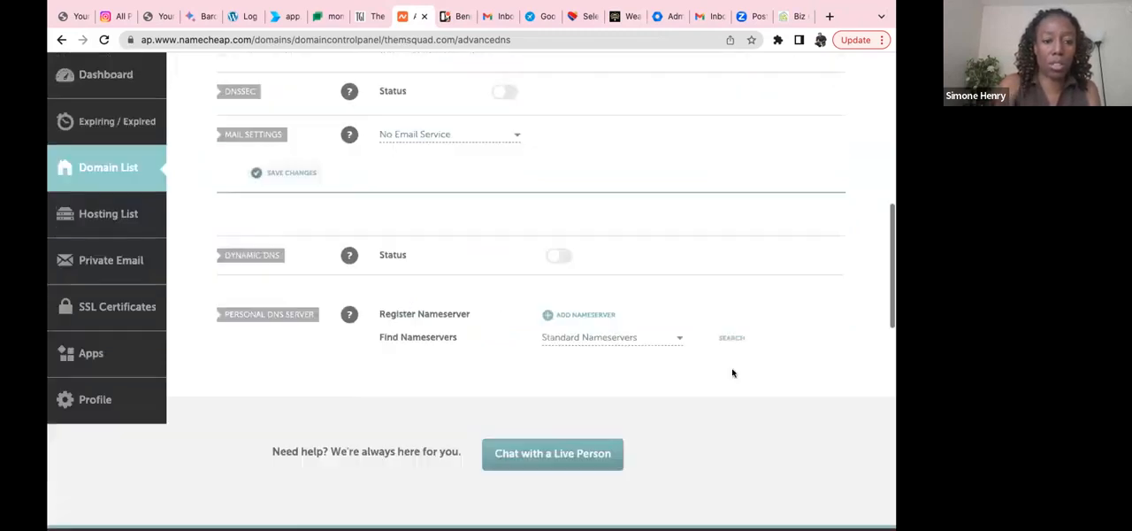
scroll(715, 229, up, 3)
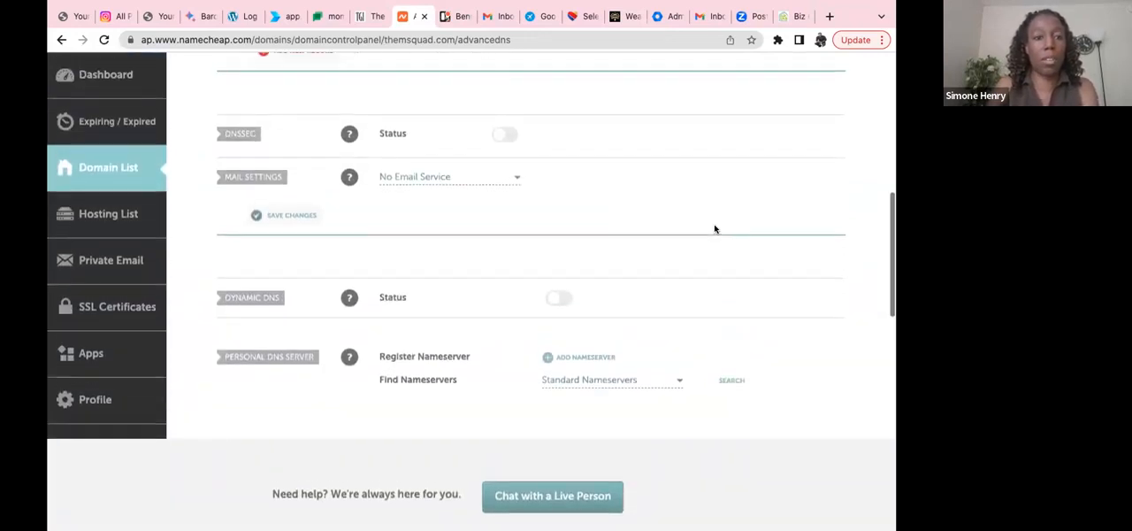
scroll(715, 229, up, 3)
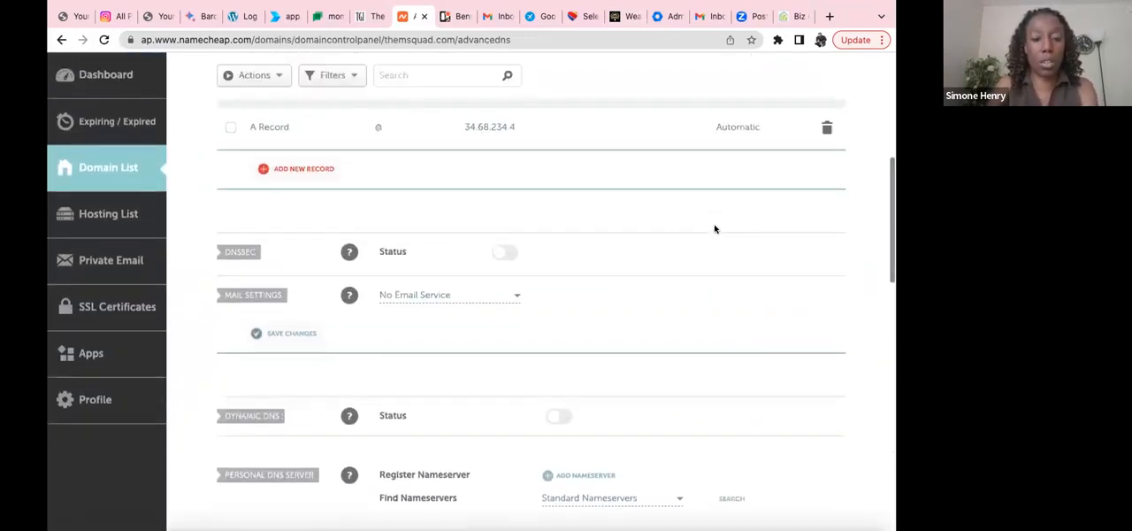
scroll(715, 230, down, 2)
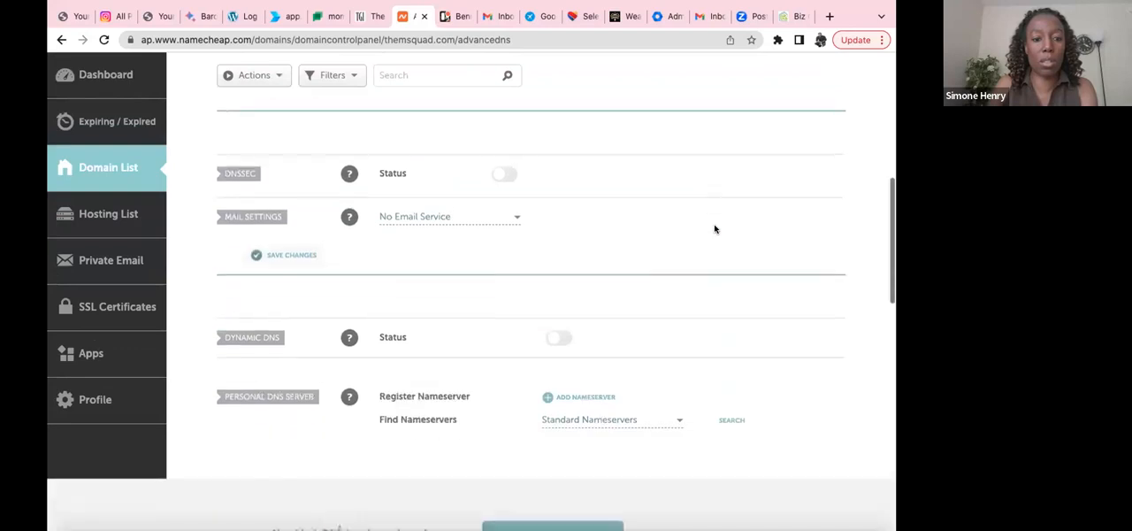
click(282, 249)
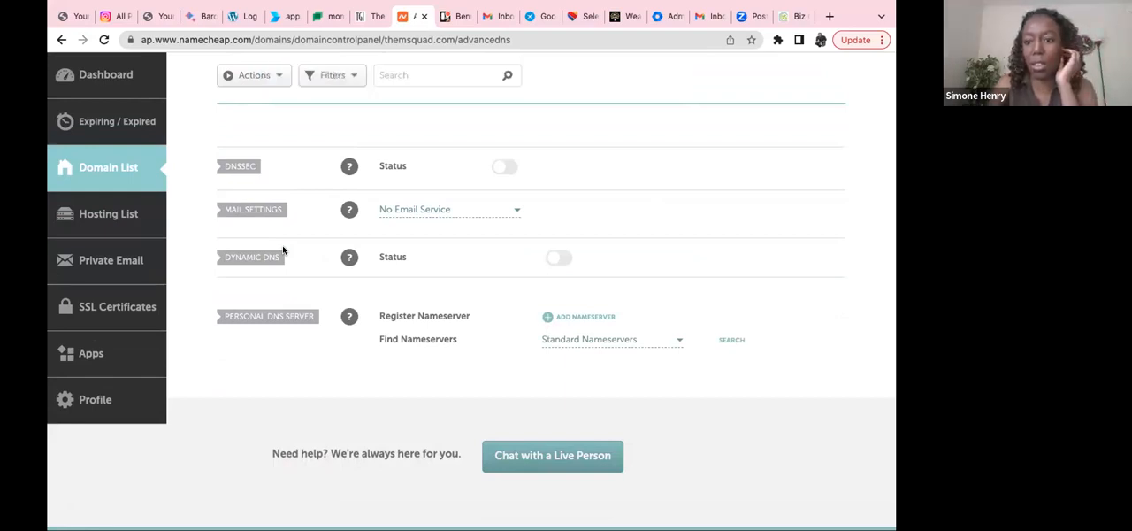
Step: Switch back to BizGreenhouse, add themsquad.com as a new domain, and close the Link Domain dialog without choosing a funnel
click(785, 20)
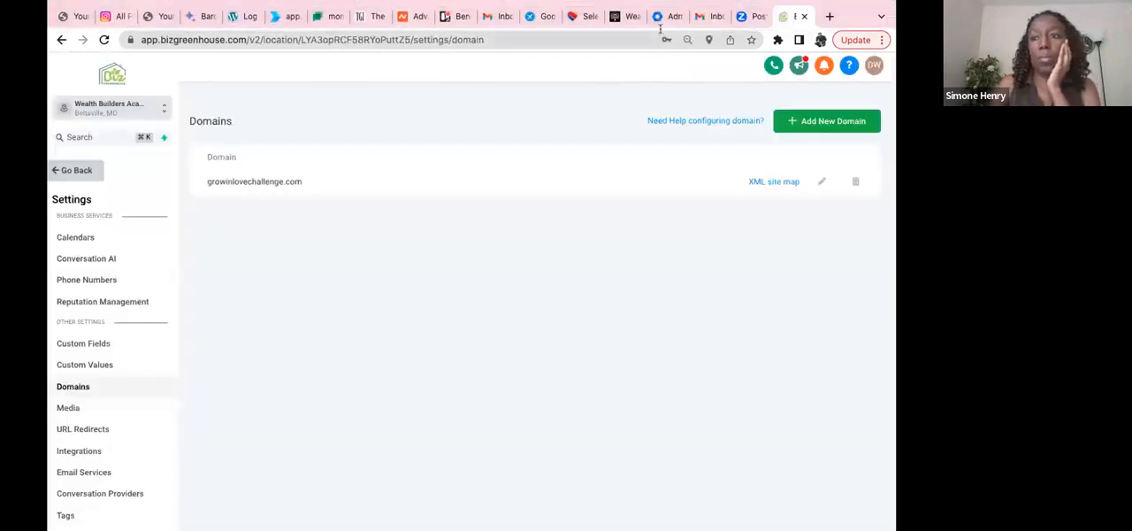
click(806, 126)
click(471, 155)
text(them)
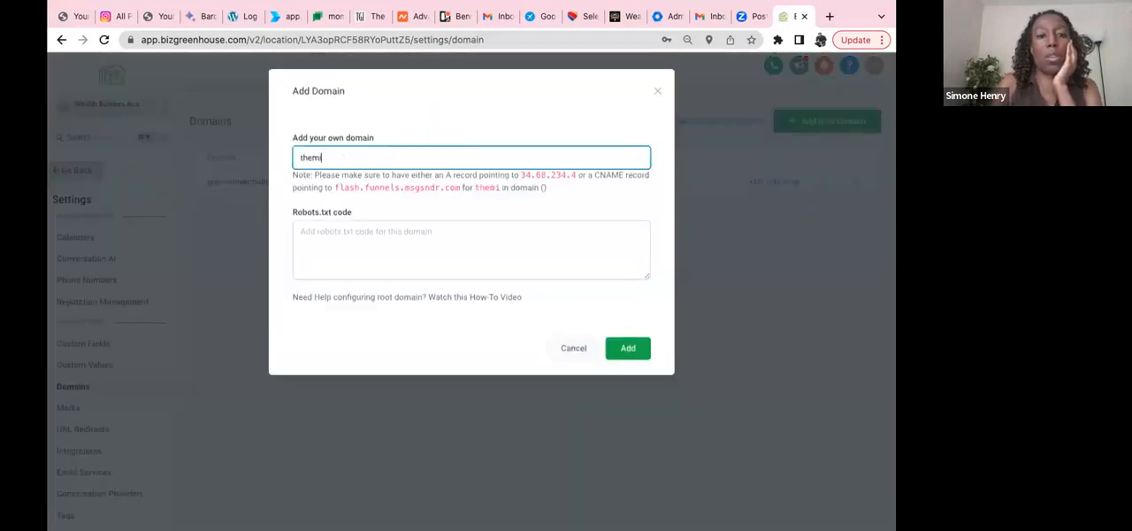
text(squad)
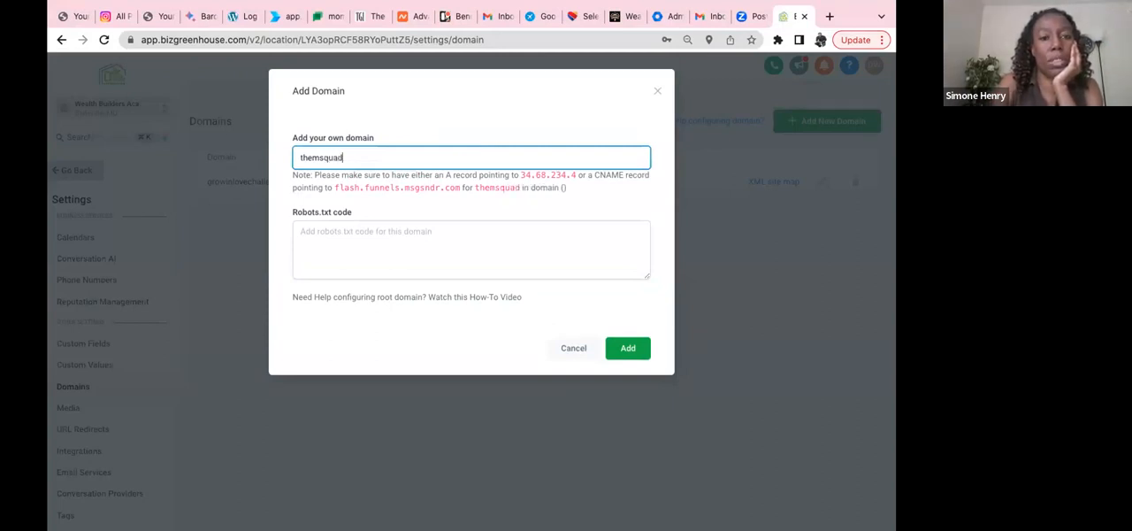
click(637, 351)
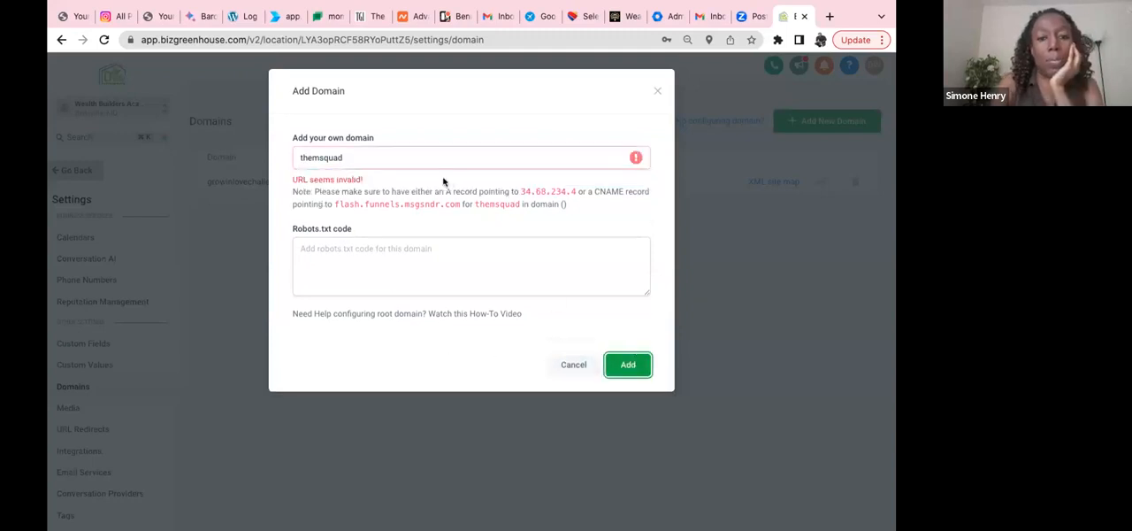
click(401, 157)
text(.com)
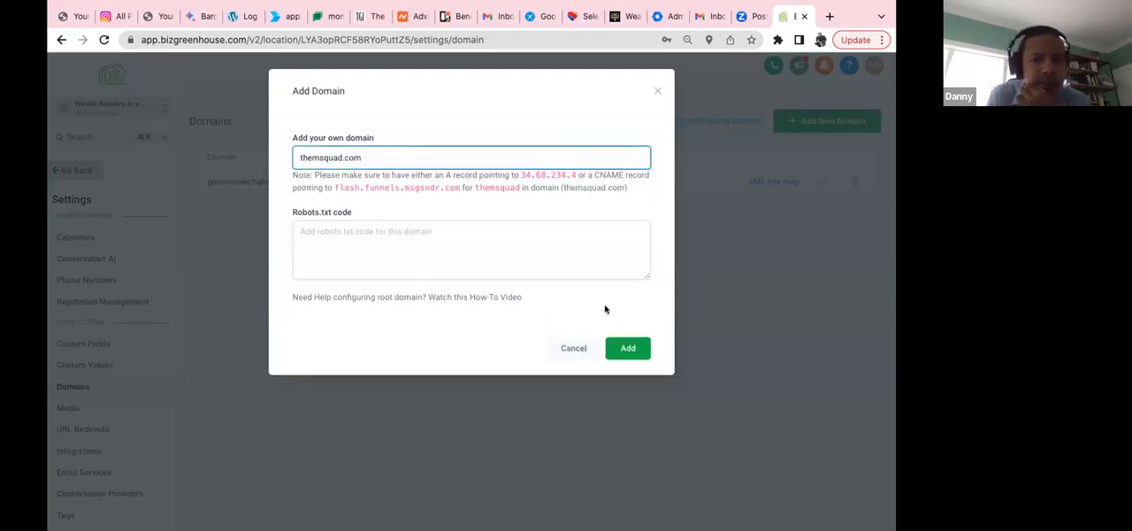
click(627, 349)
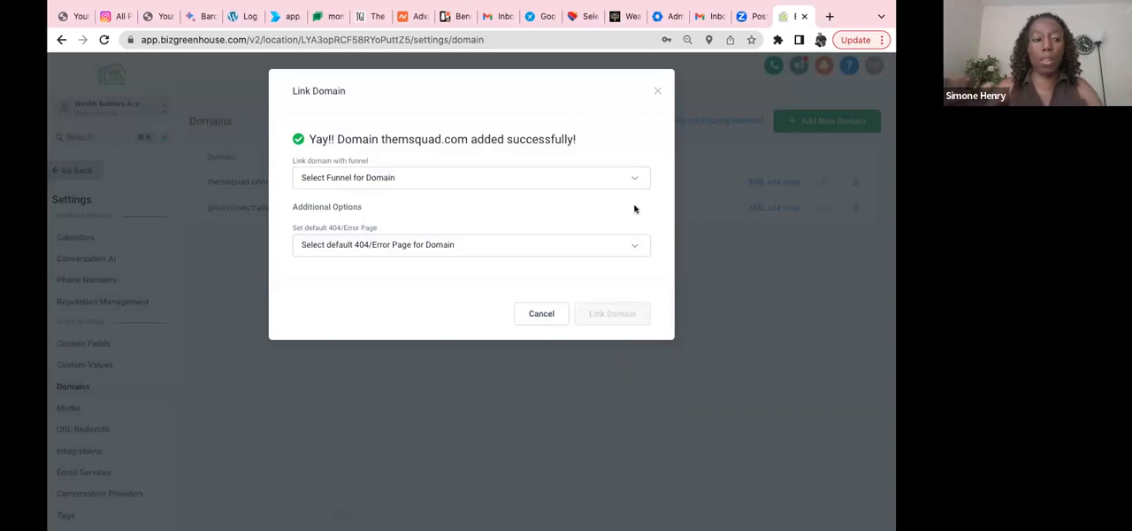
mouse_move(666, 7)
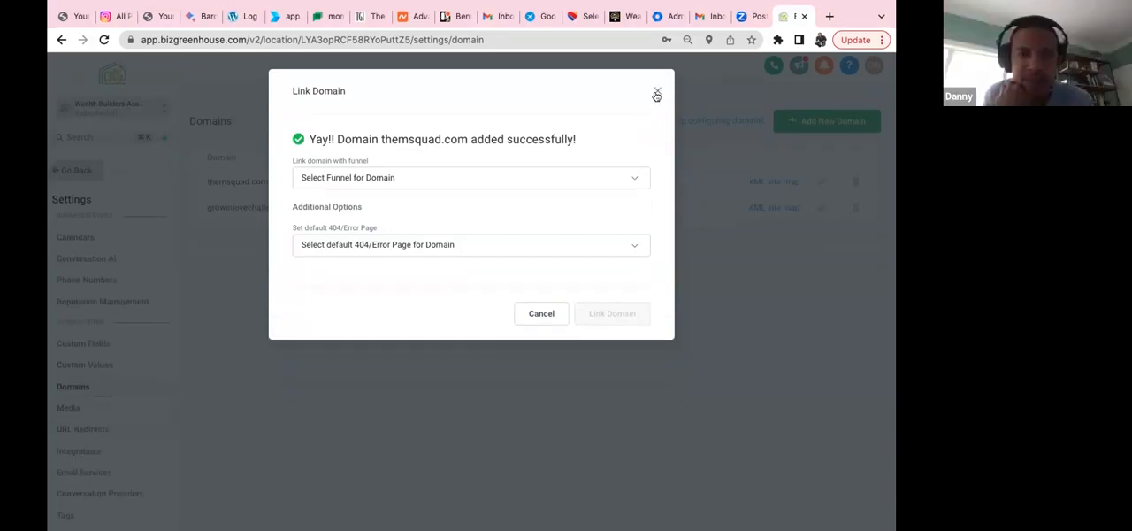
click(657, 93)
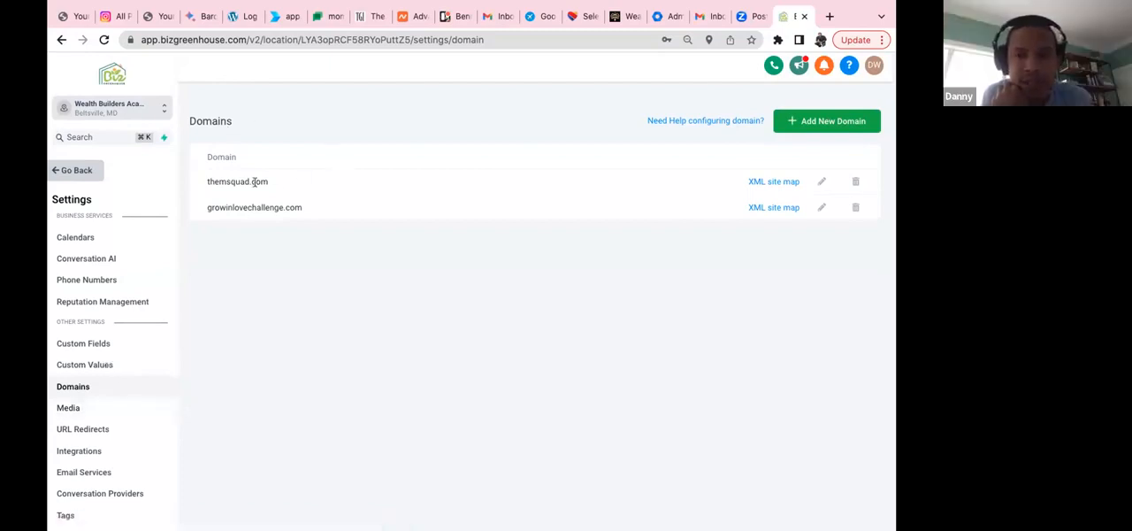
Step: Set the default page of themsquad.com to M-Squad Monthly Membership Payment / M-Squad Payment, leaving the error page empty, and save
click(821, 182)
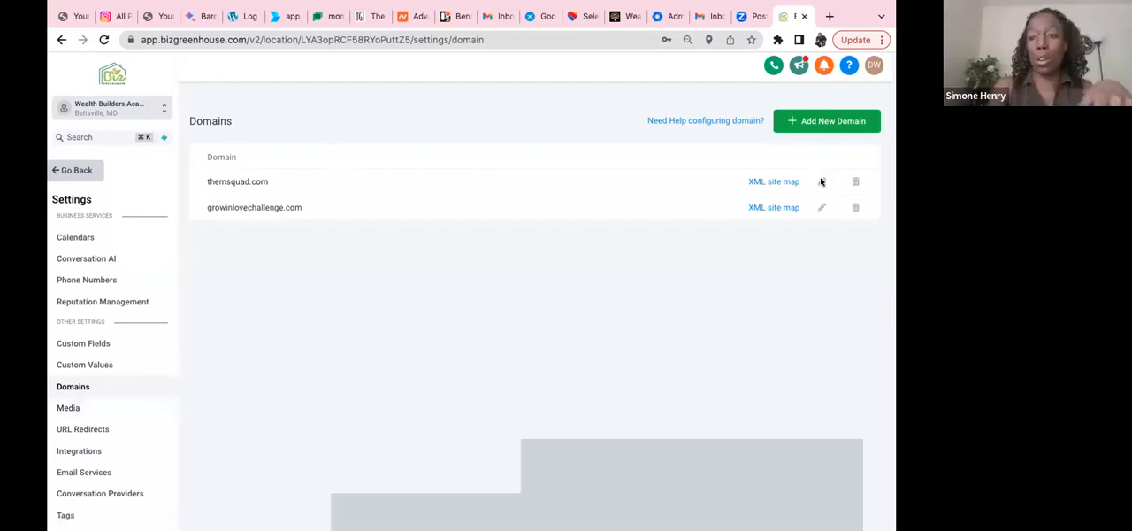
click(643, 155)
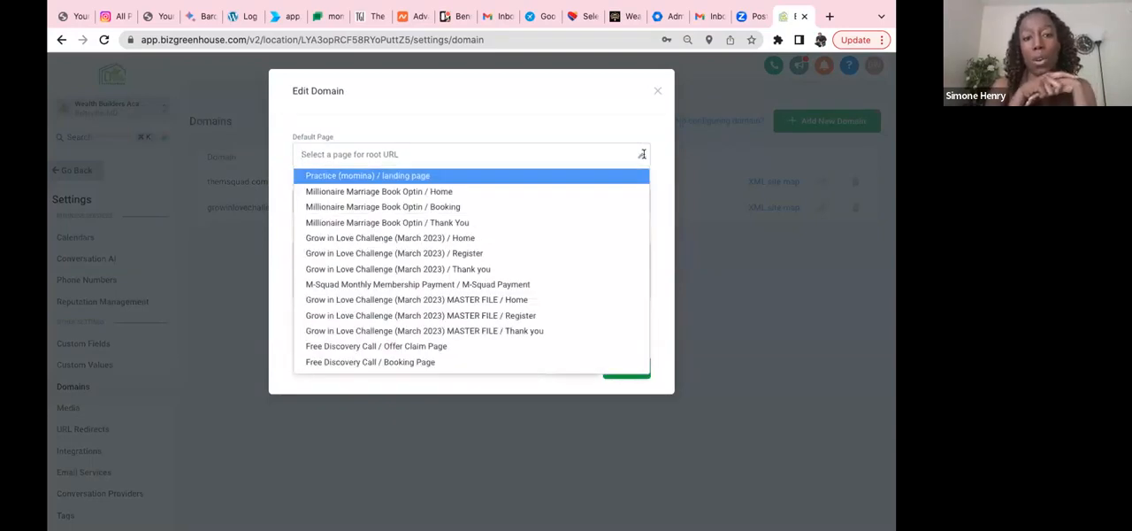
click(587, 135)
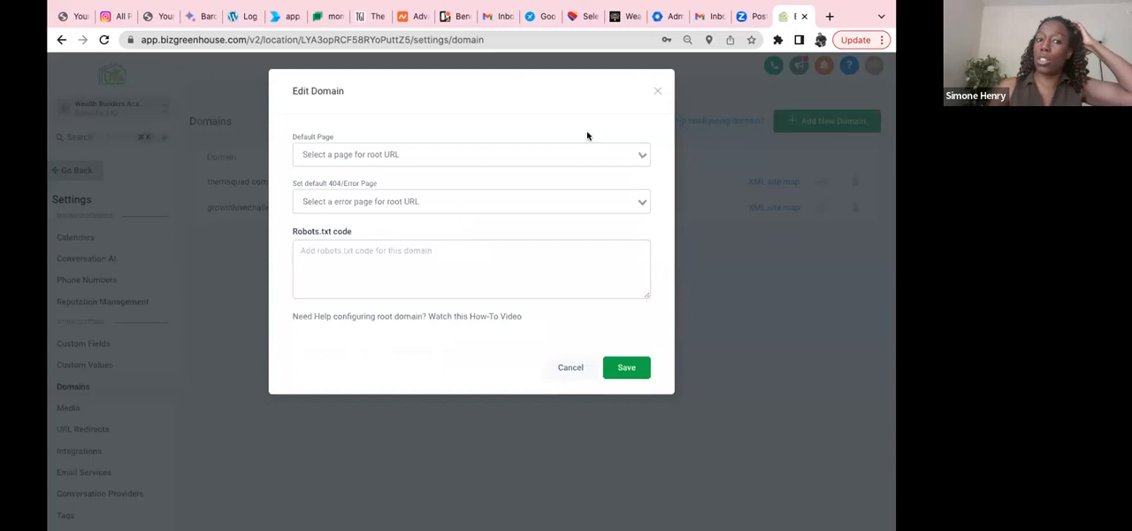
click(640, 155)
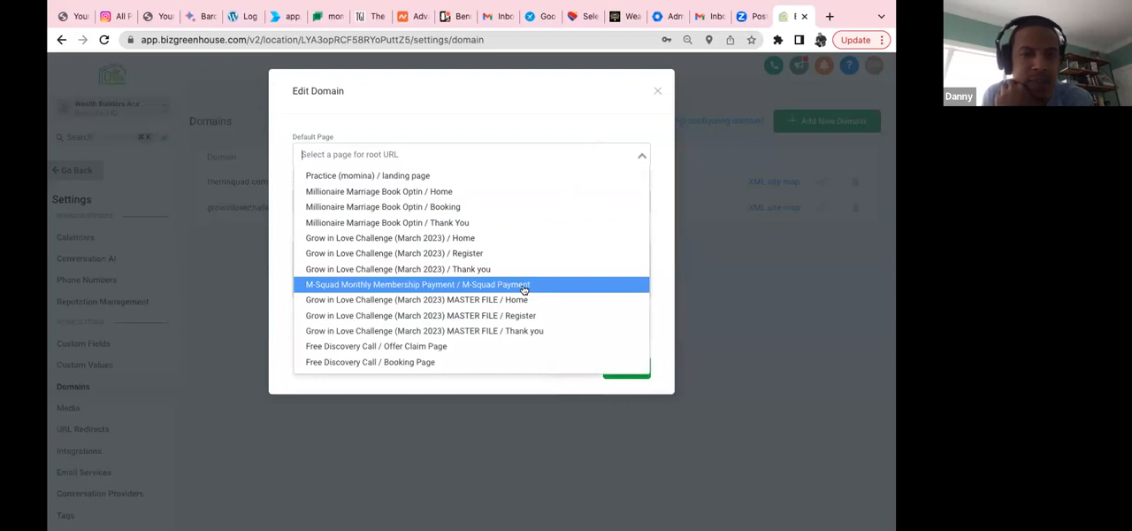
scroll(523, 289, down, 1)
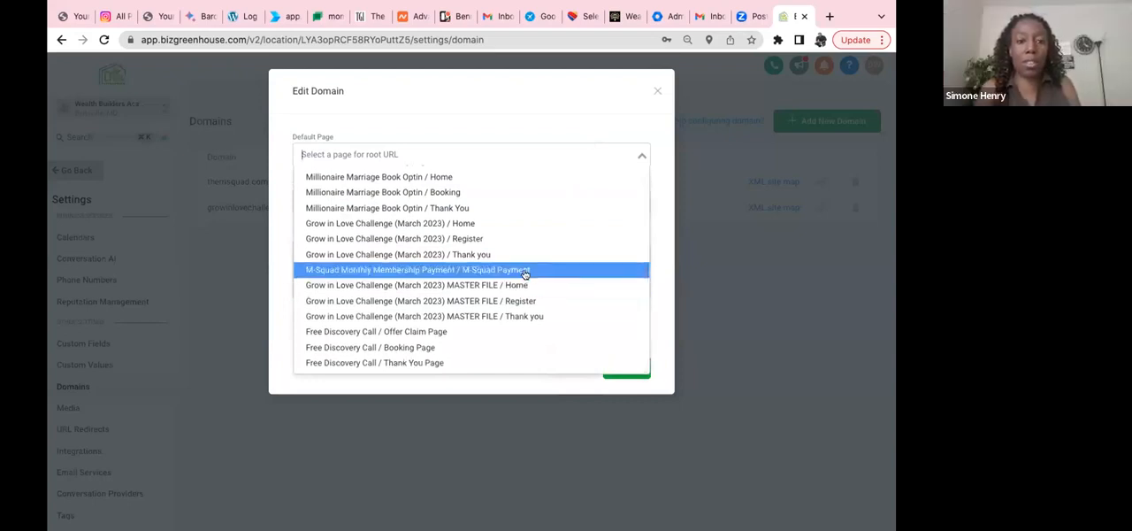
click(524, 271)
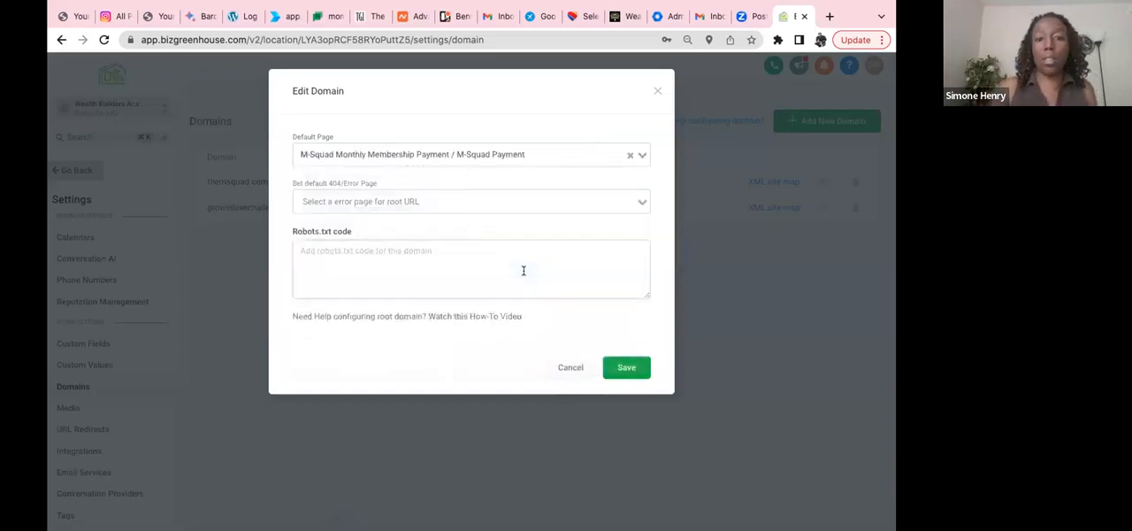
click(635, 202)
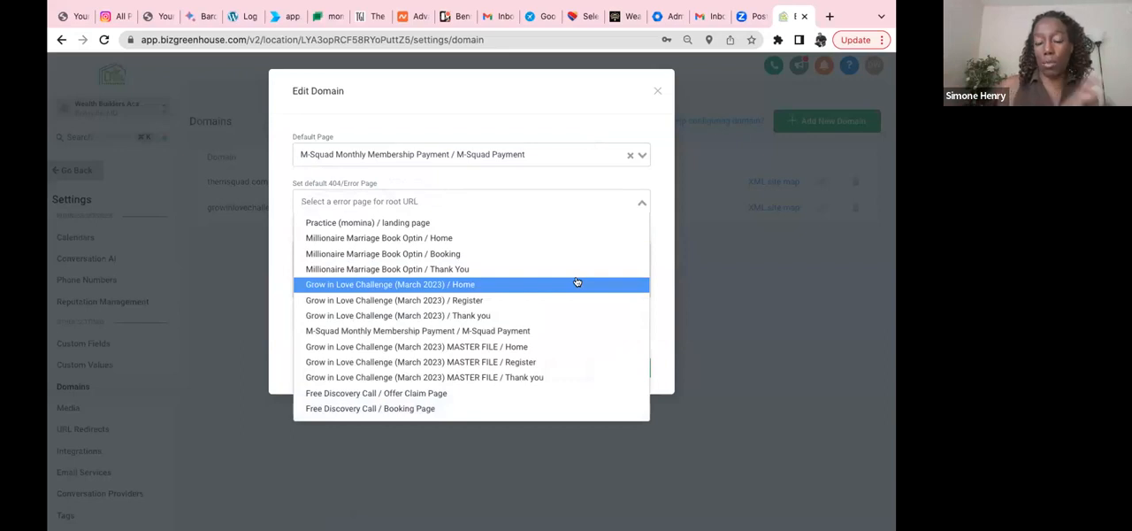
click(277, 220)
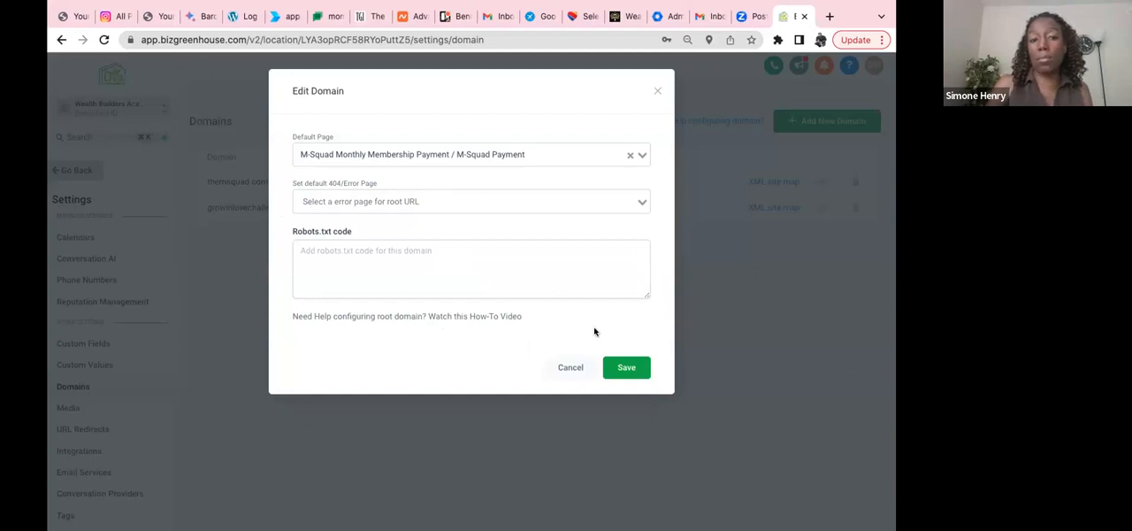
click(634, 372)
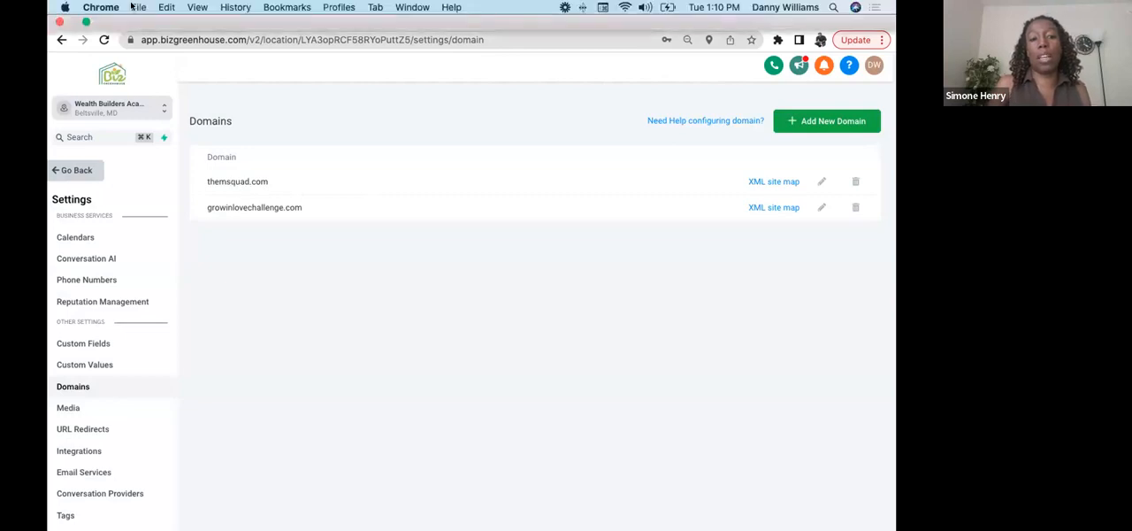
Step: Open themsquad.com in a new incognito window and check the page from its video through the order form to the refund guarantee
click(142, 9)
click(168, 47)
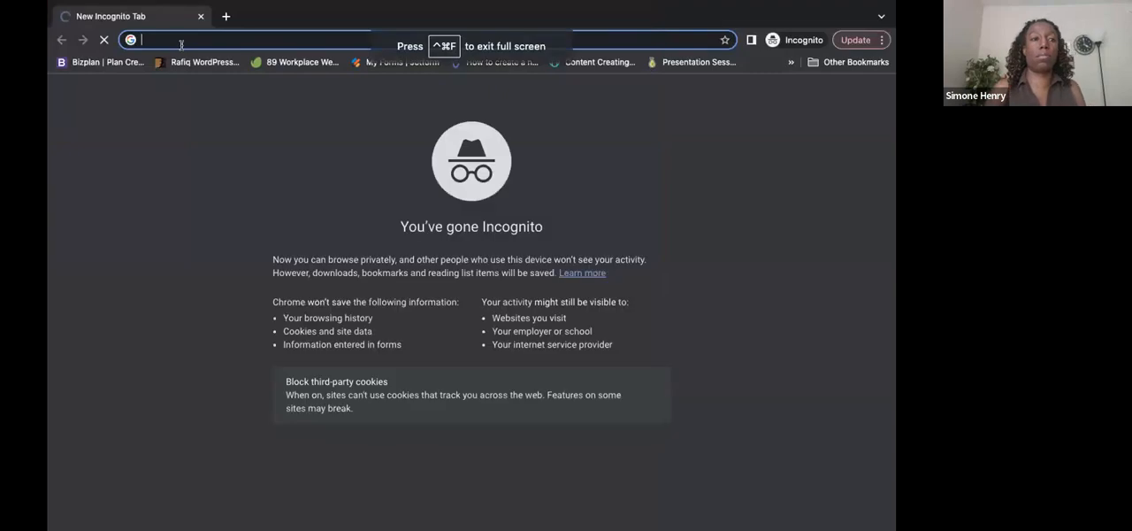
text(themsquad)
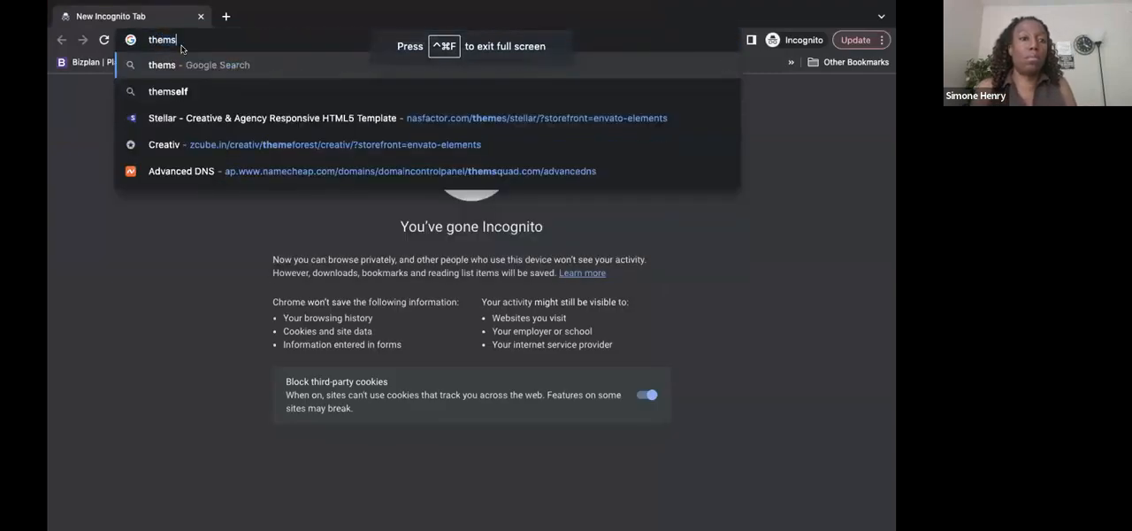
text(.com)
key(Return)
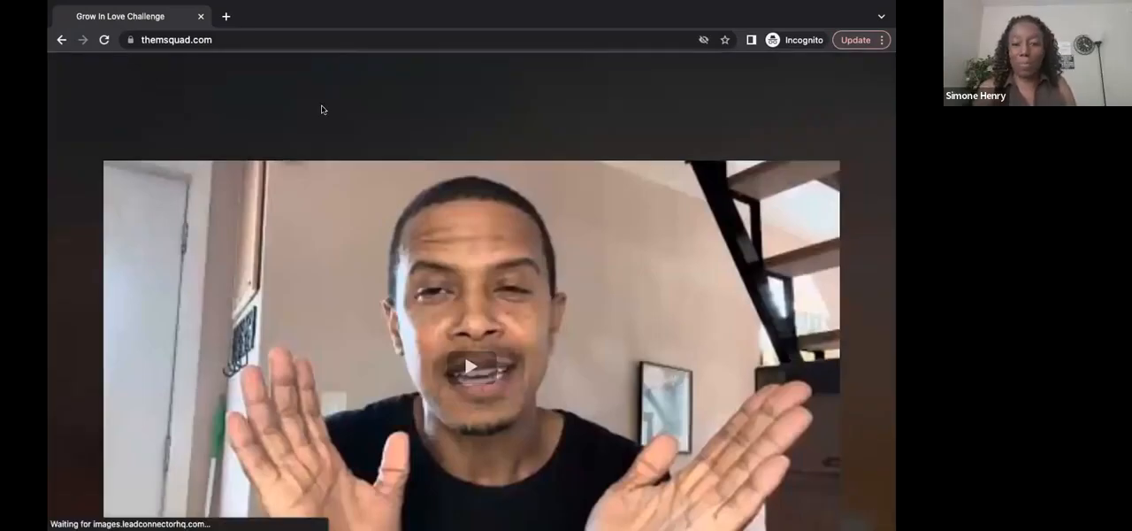
scroll(322, 110, down, 3)
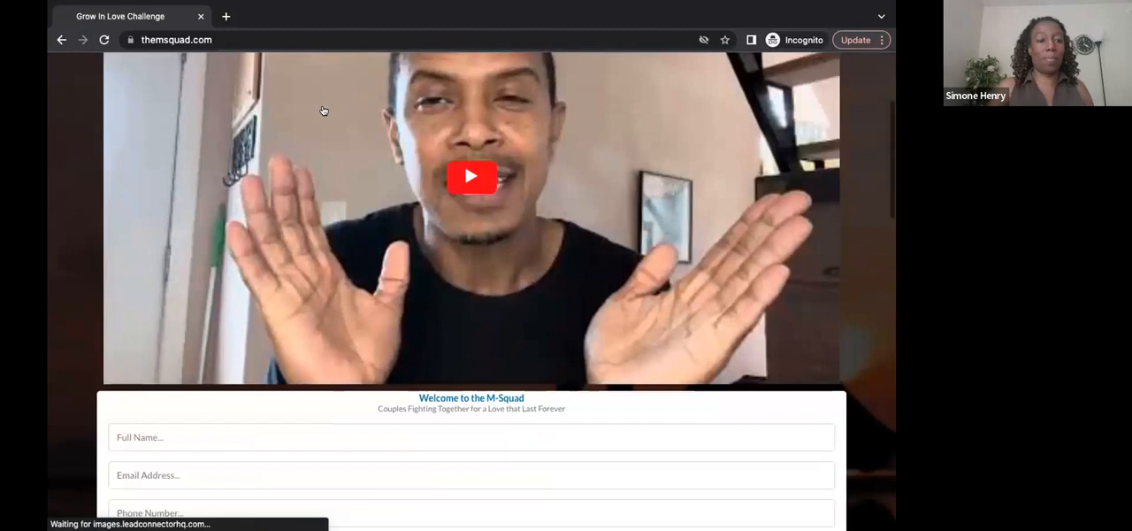
scroll(324, 109, down, 2)
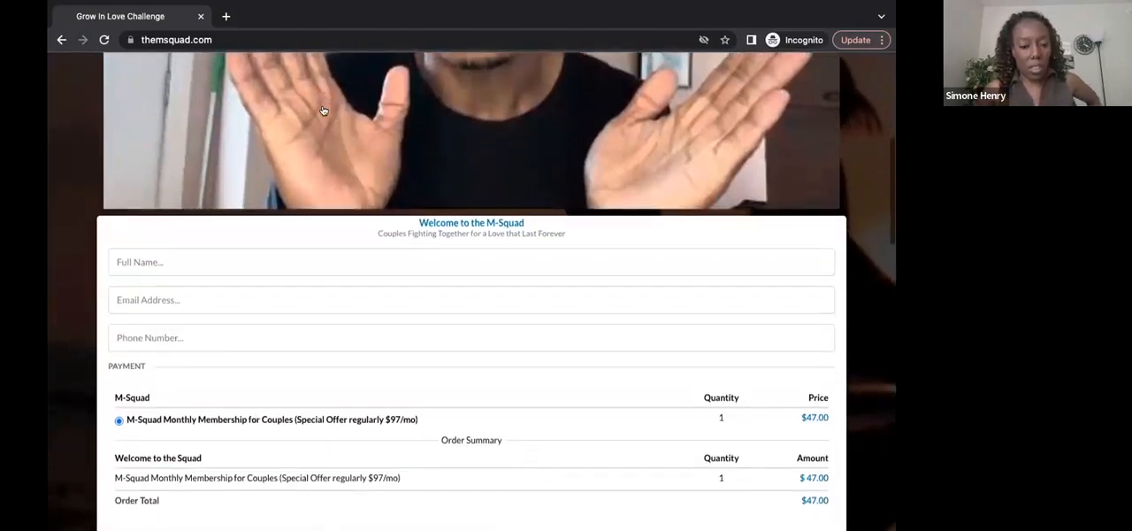
scroll(324, 110, down, 2)
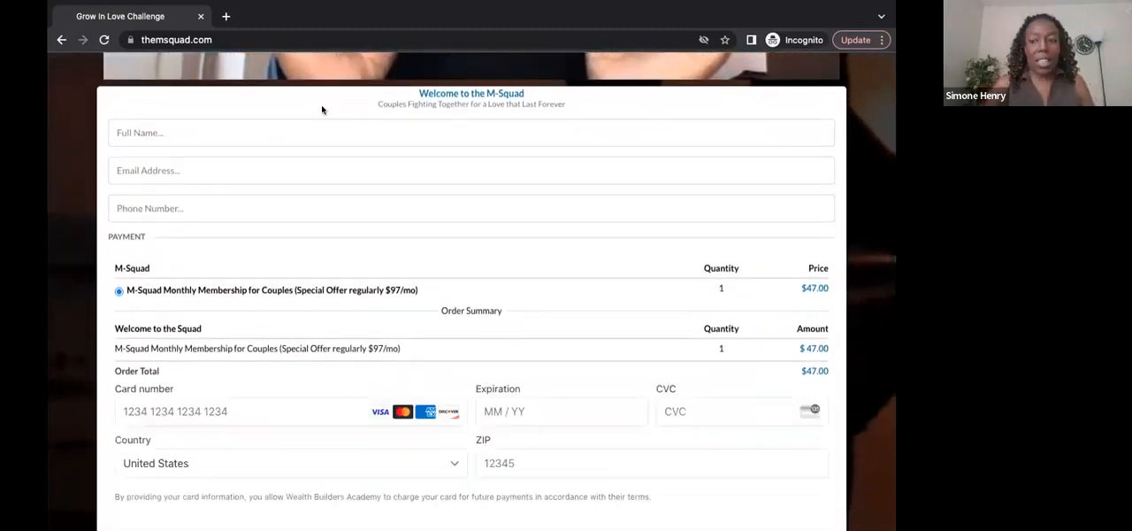
scroll(322, 110, down, 3)
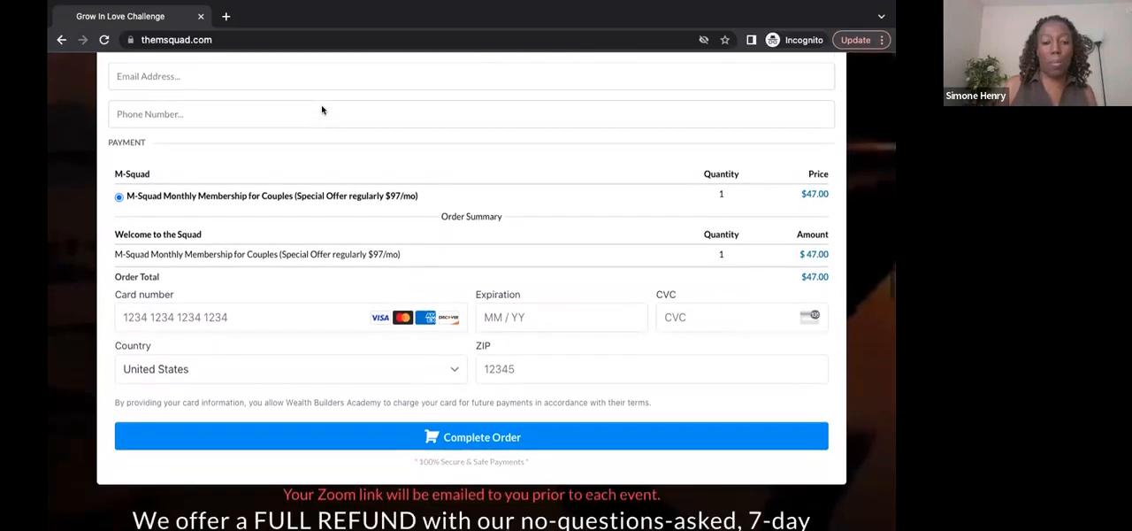
scroll(322, 109, down, 2)
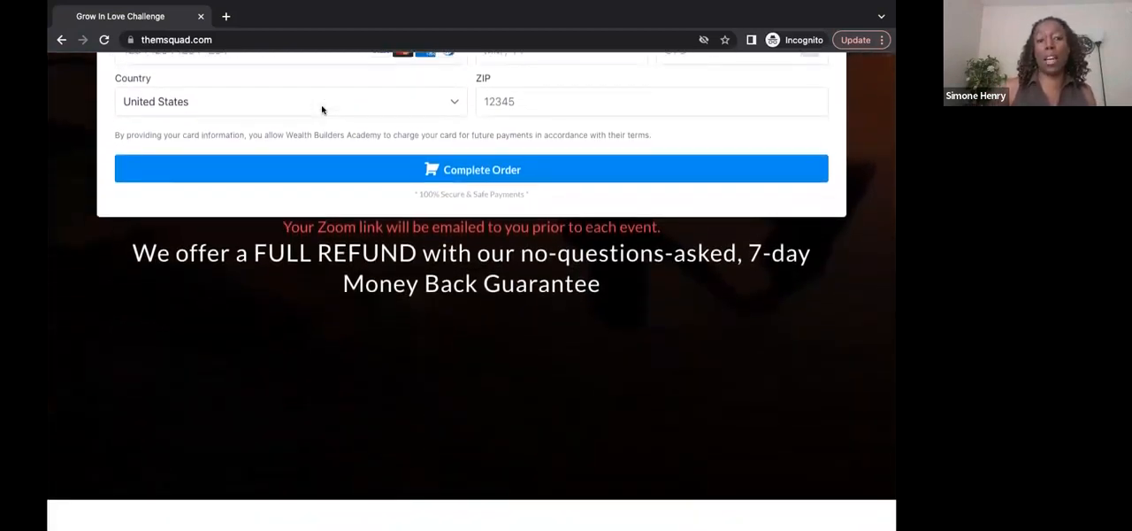
scroll(322, 109, up, 2)
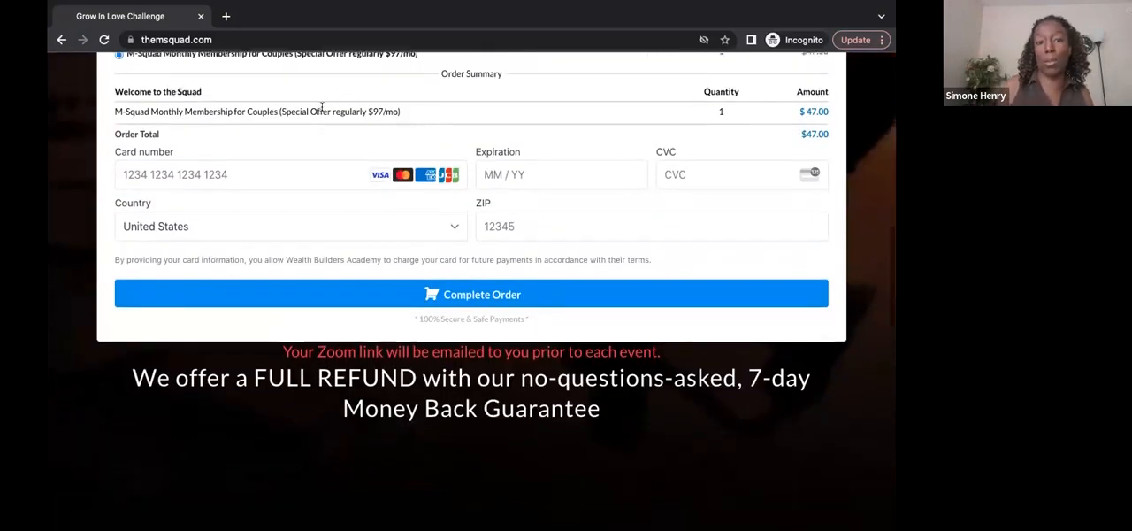
Step: Review the live themsquad.com page again, from the payment section back up to the video and down to the order form
scroll(322, 106, up, 2)
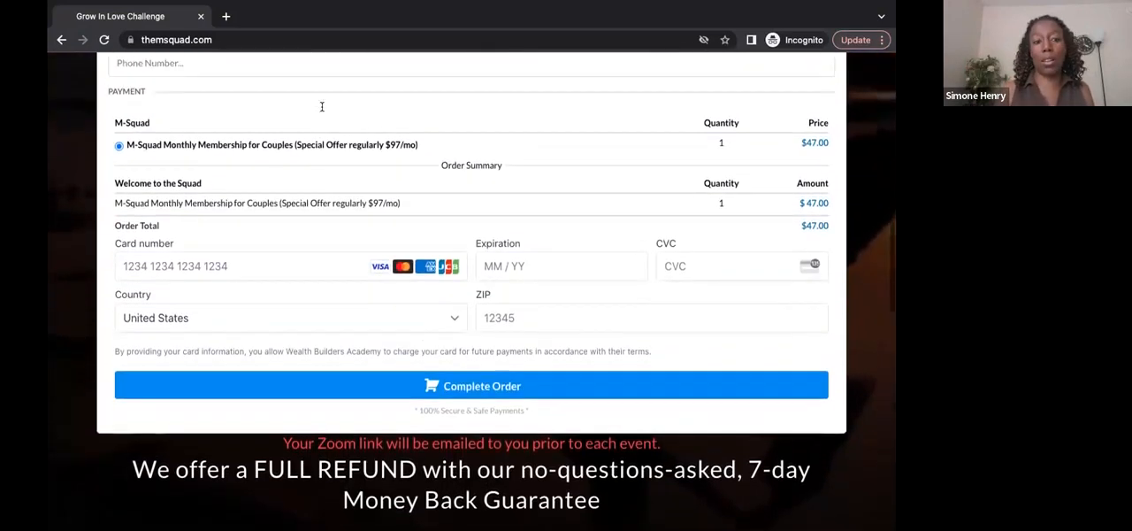
scroll(322, 106, up, 6)
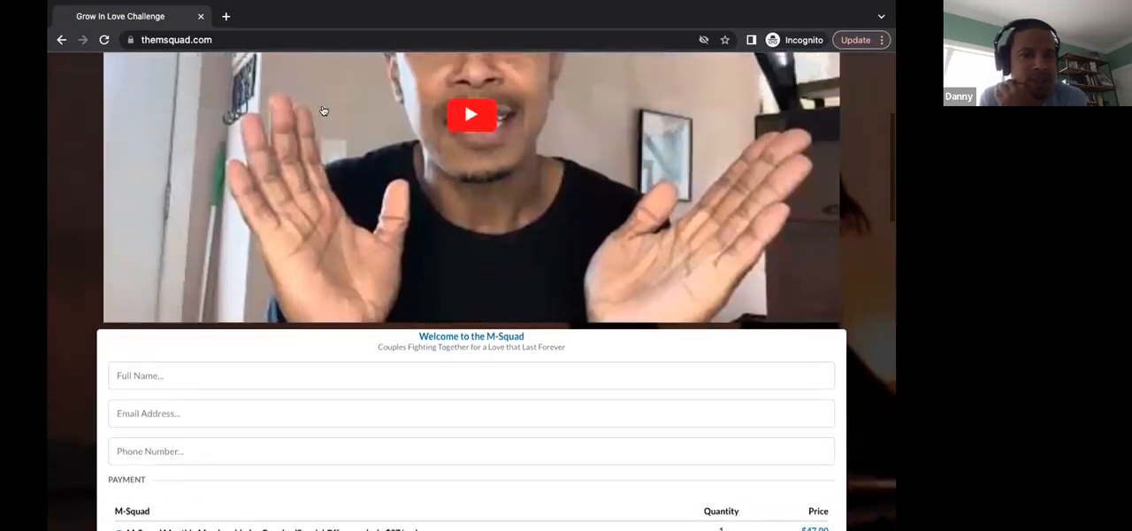
scroll(324, 110, up, 3)
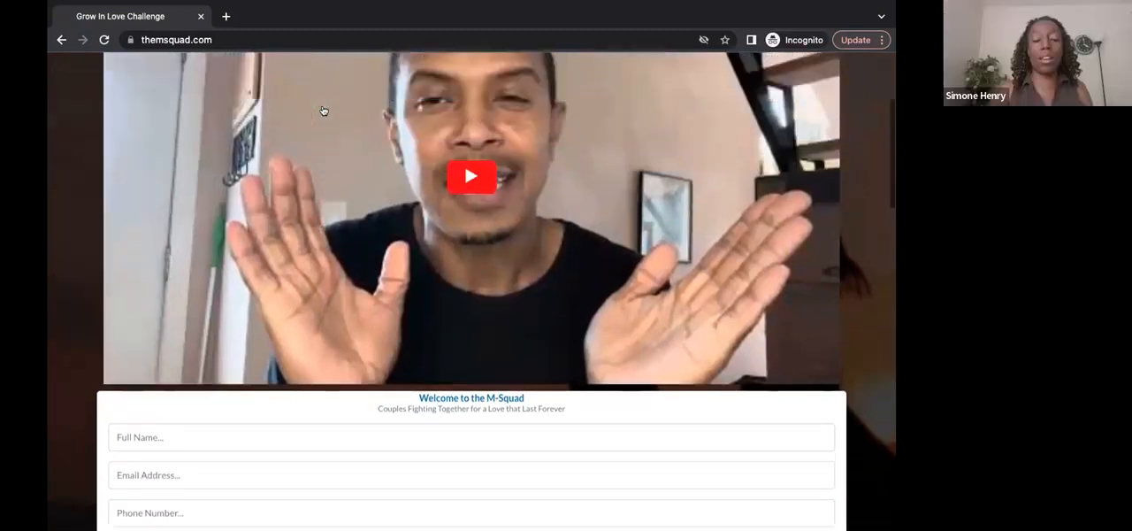
scroll(324, 110, up, 2)
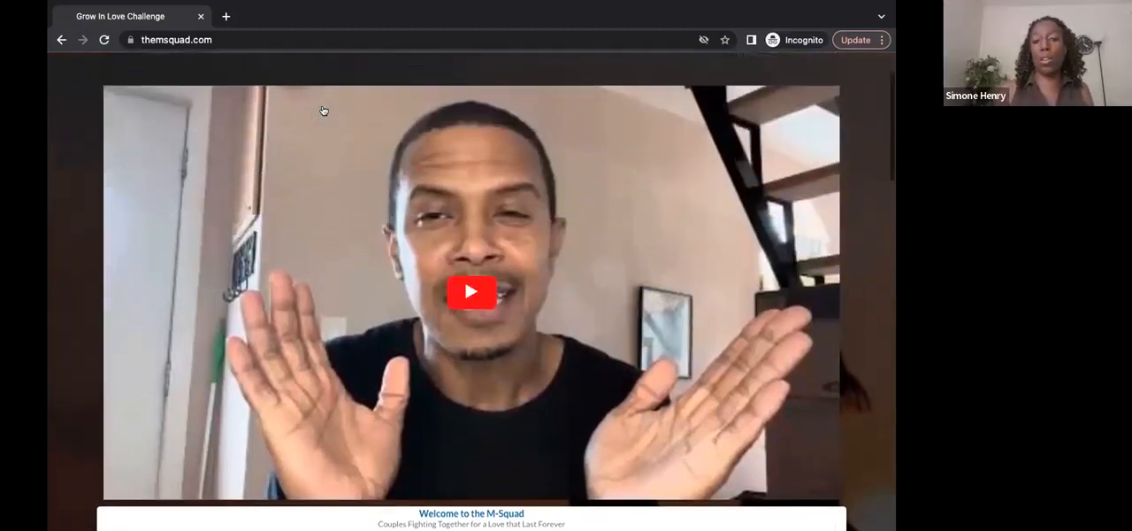
scroll(322, 109, down, 5)
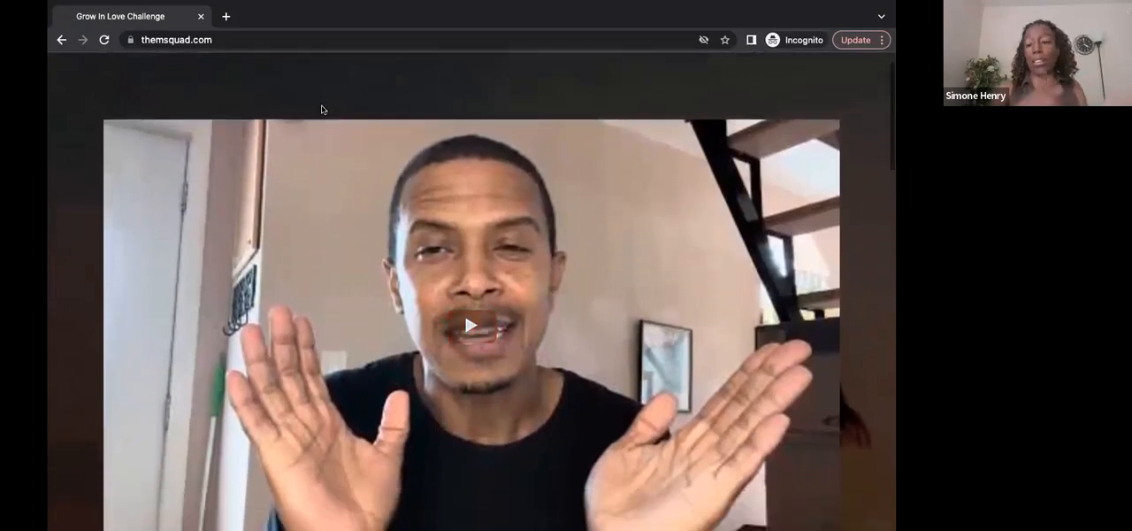
scroll(323, 110, down, 2)
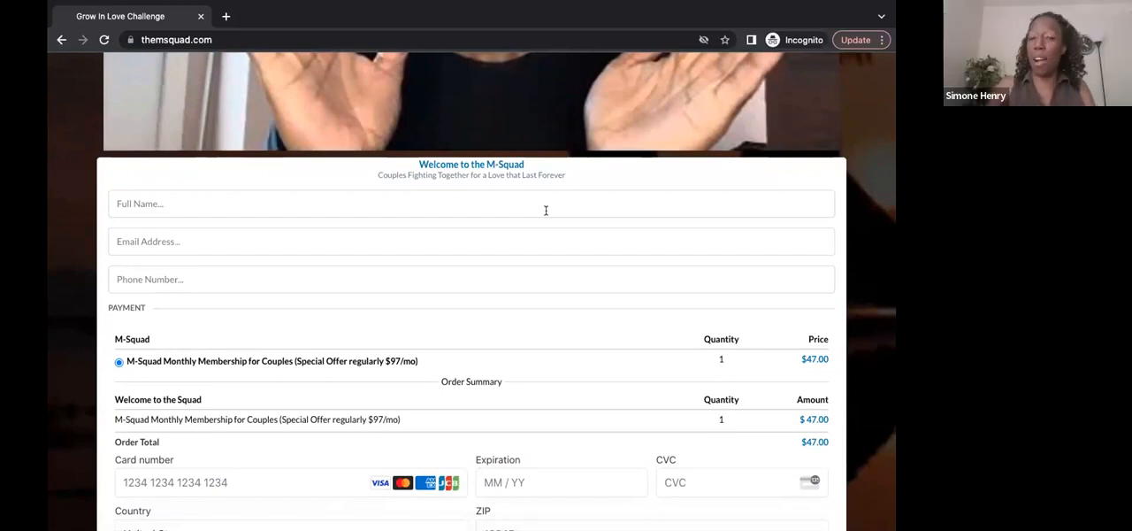
mouse_move(810, 6)
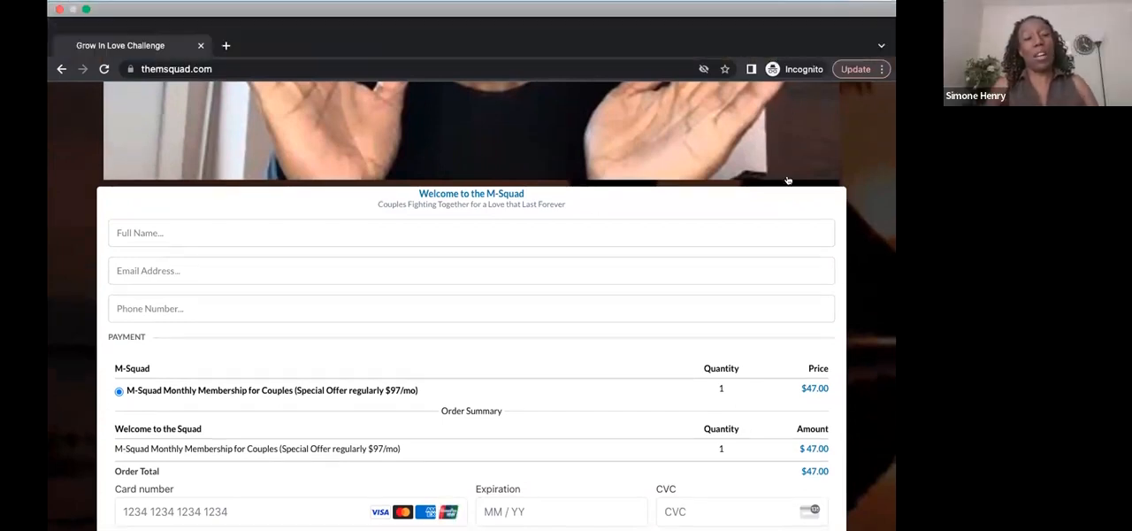